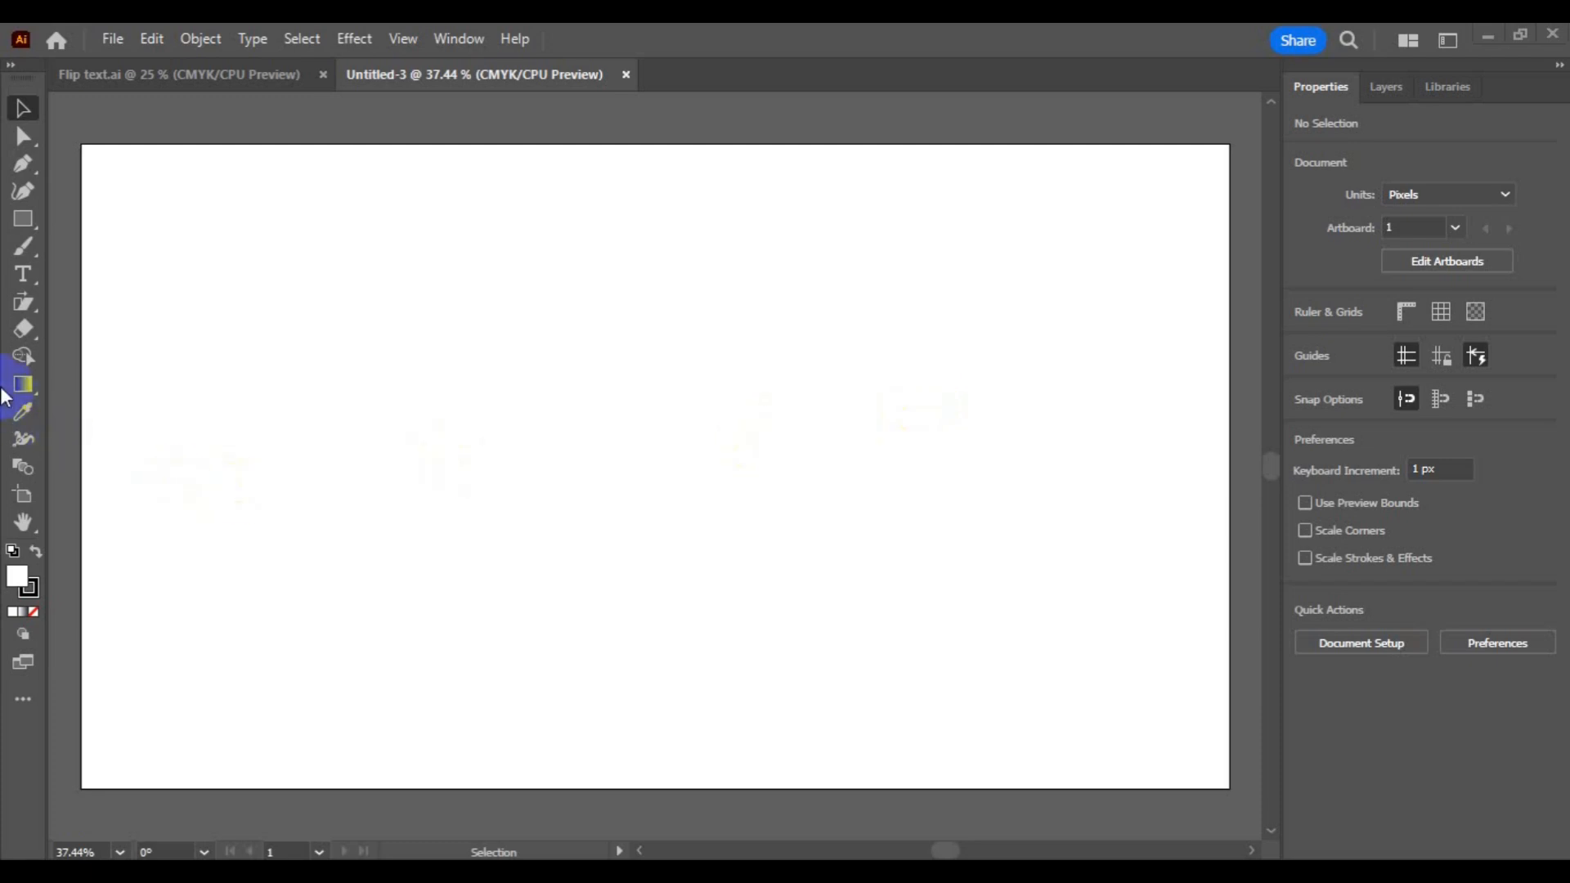
Add the point text "F" on the left half of the artboard and scale it up to about 346 pt
left_click(23, 272)
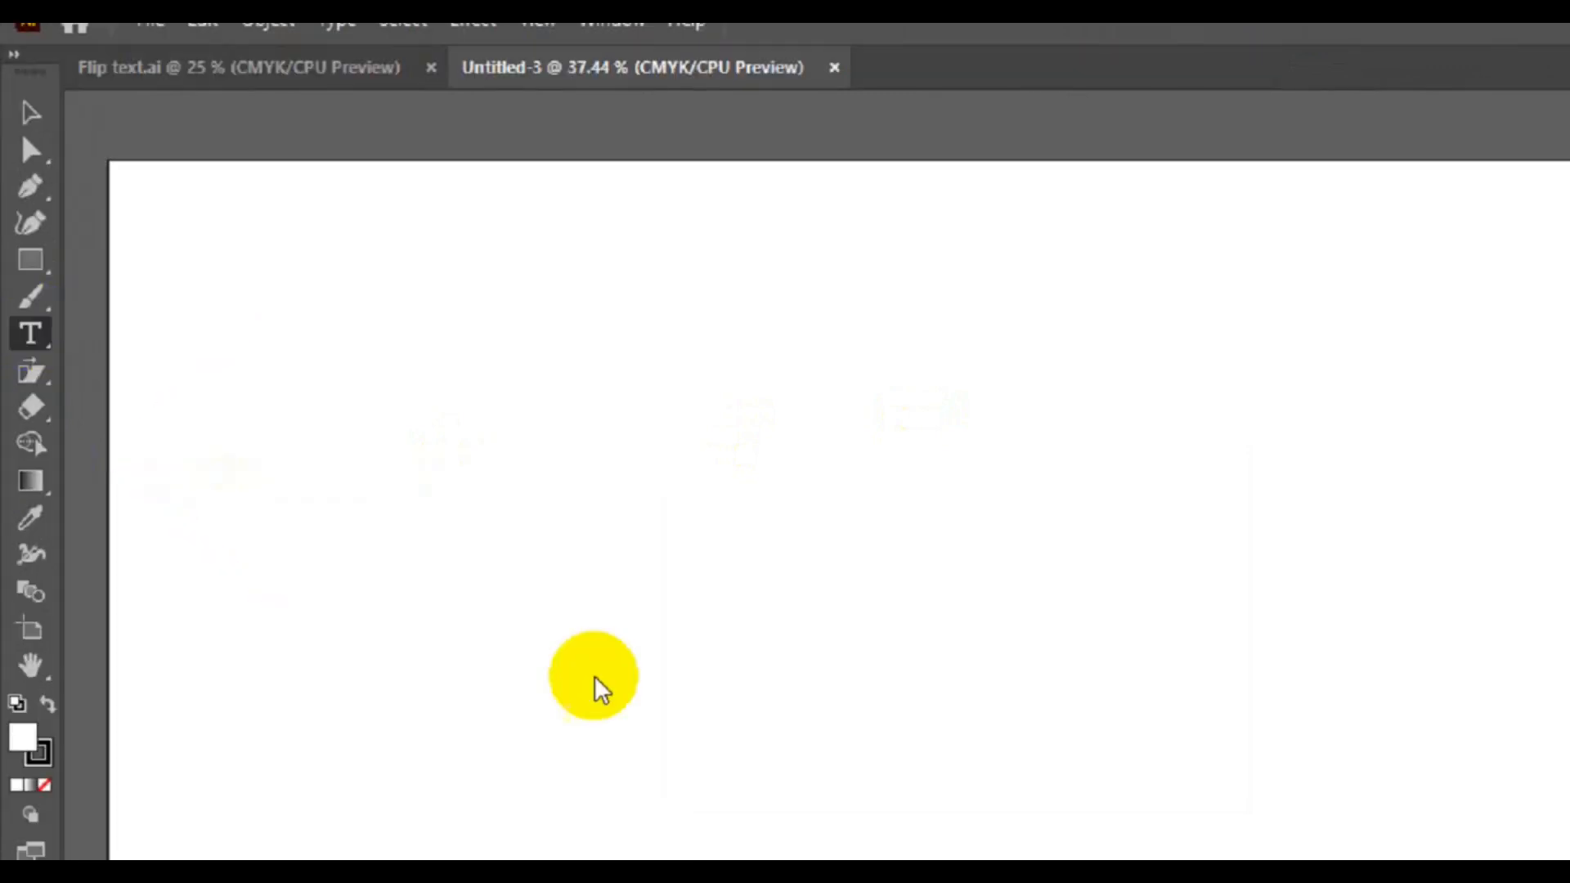
left_click(491, 602)
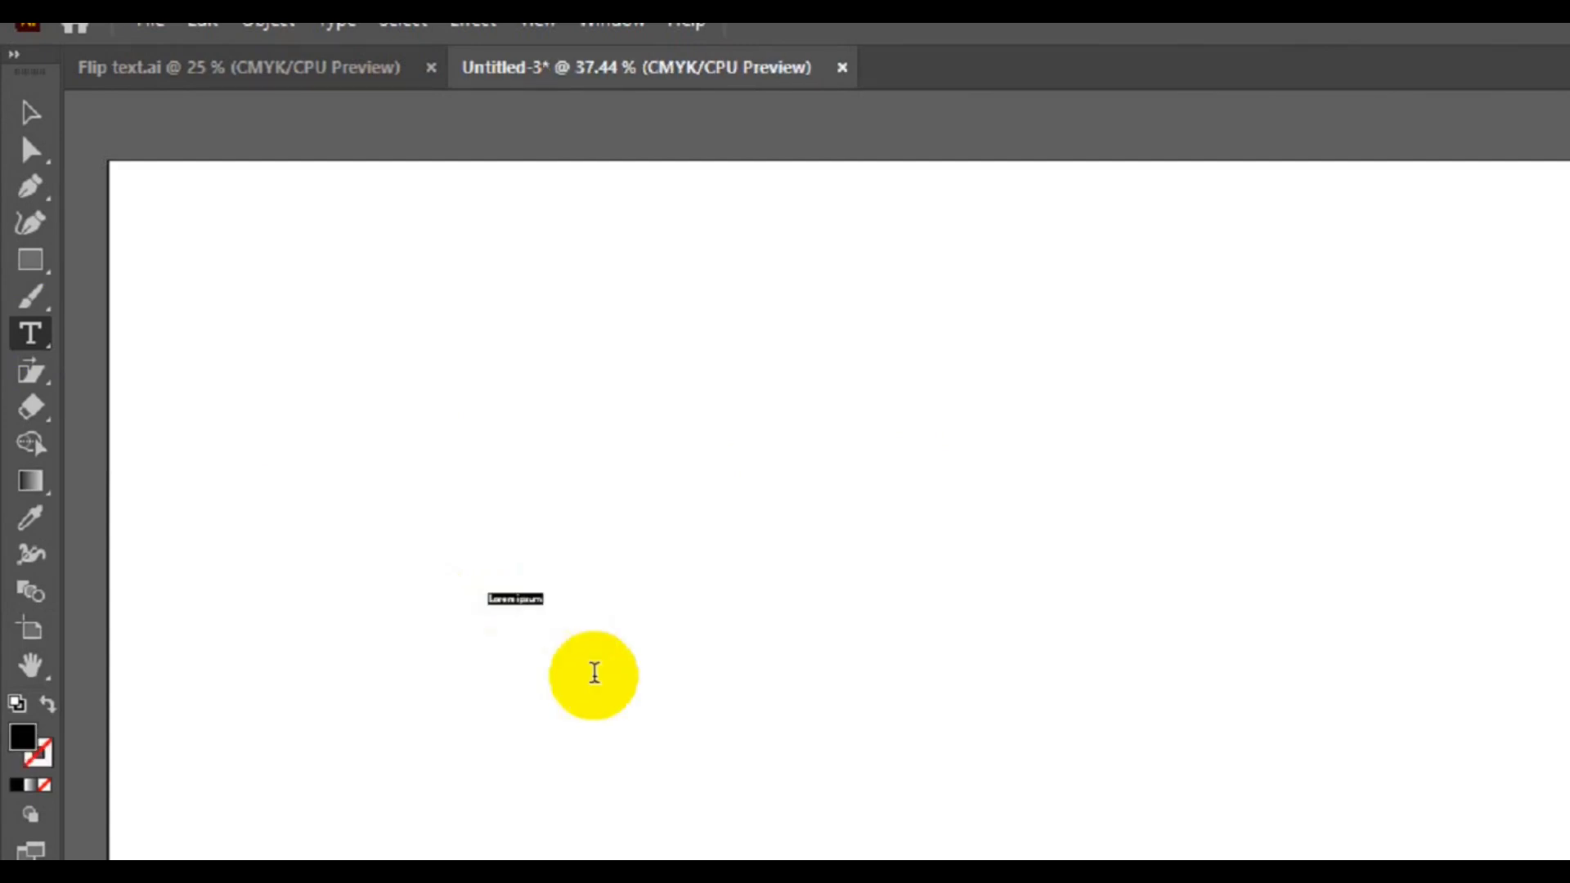
type("F")
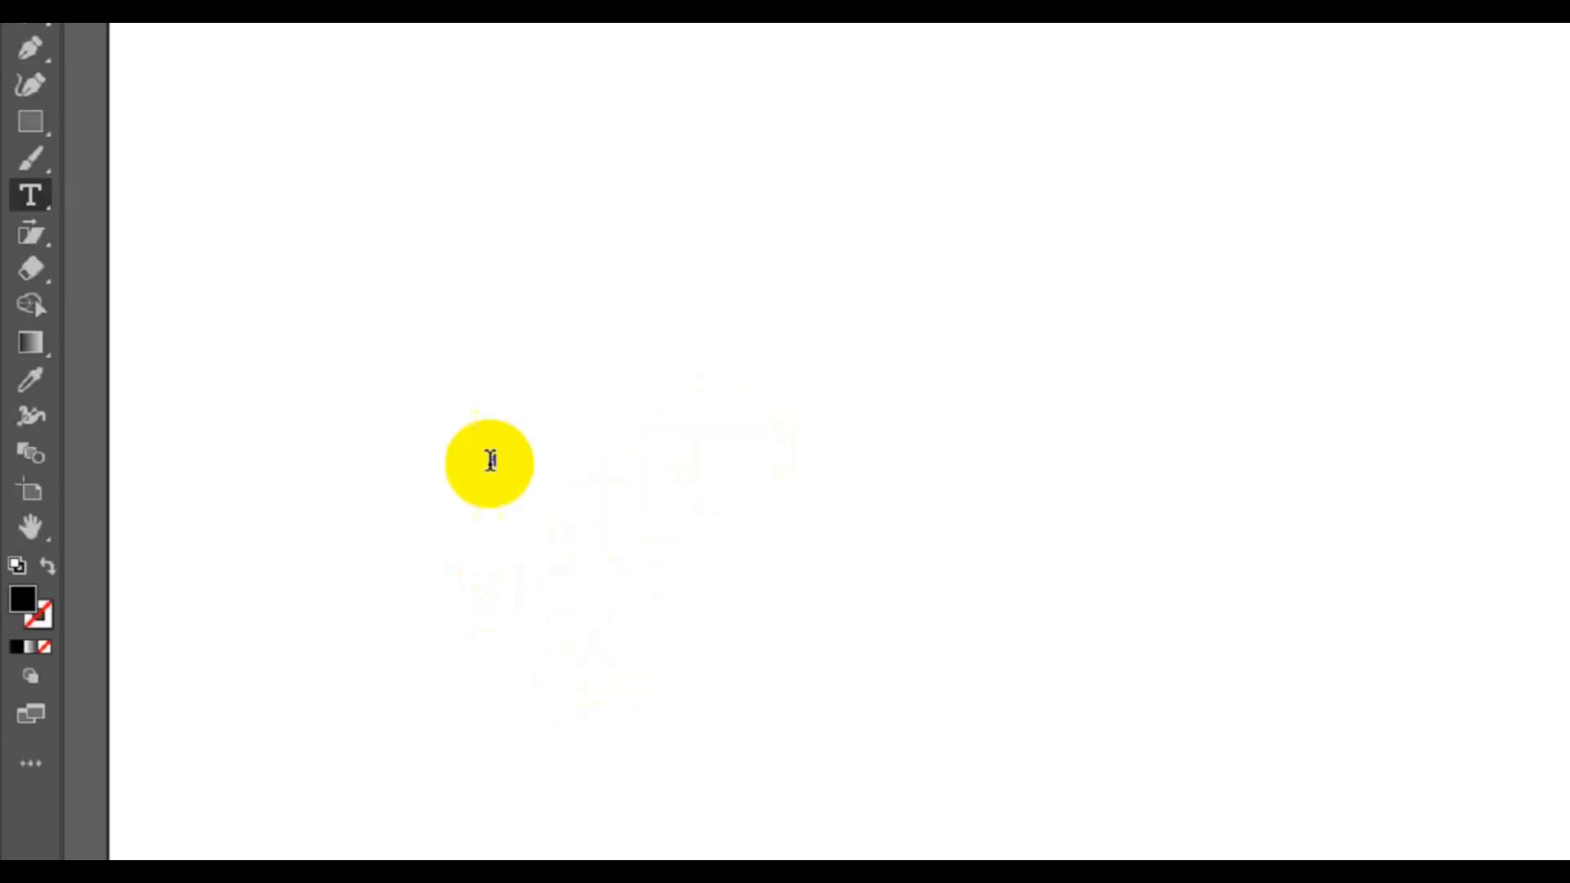
left_click(23, 82)
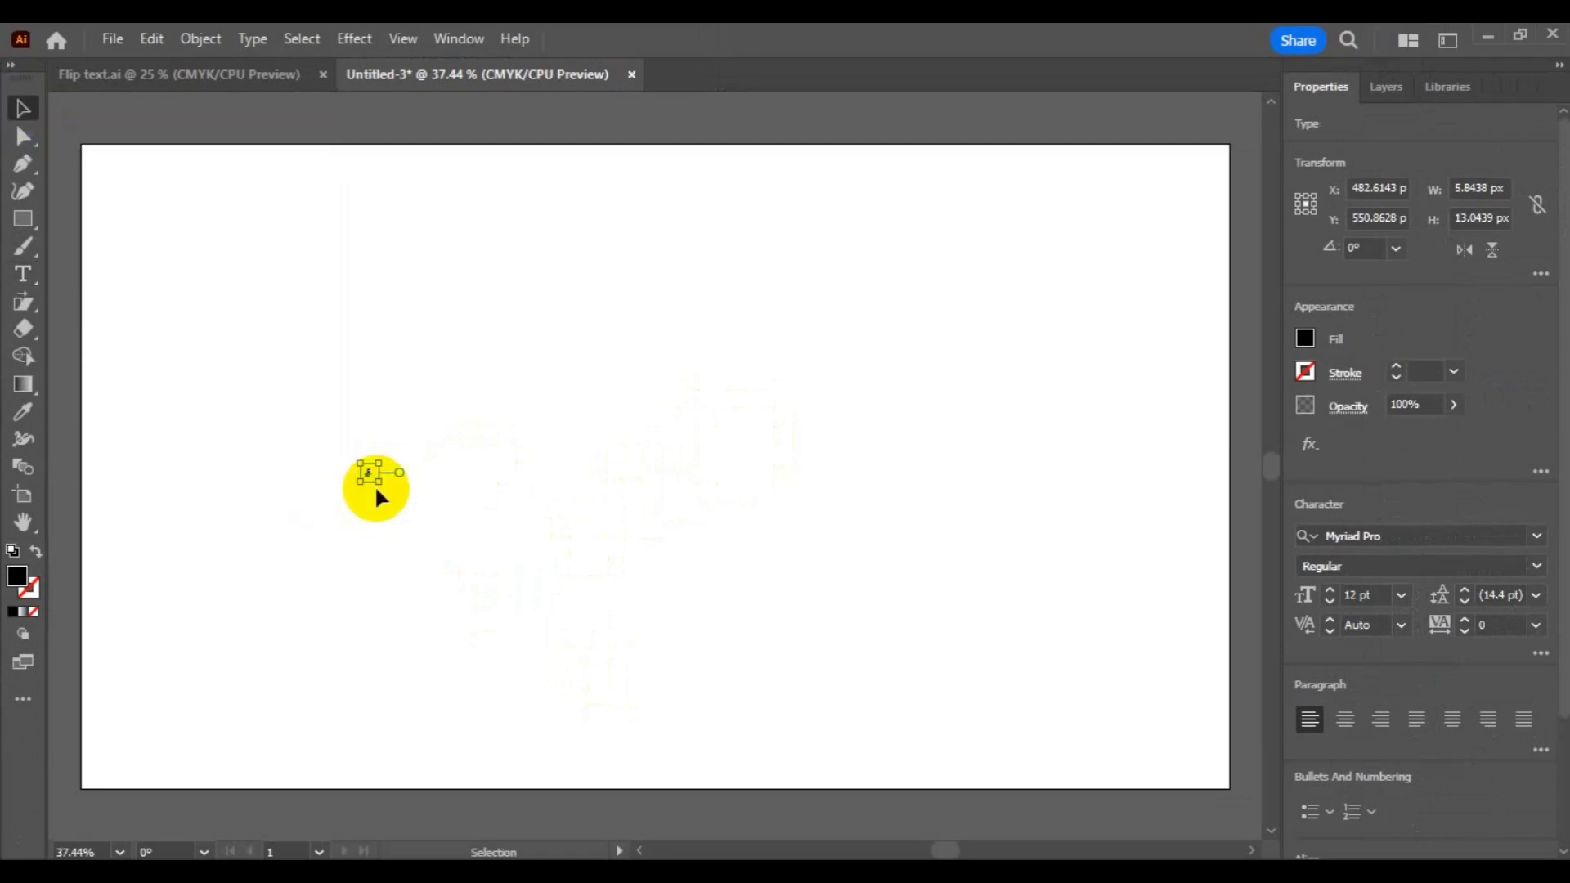
left_click_drag(376, 481, 827, 738)
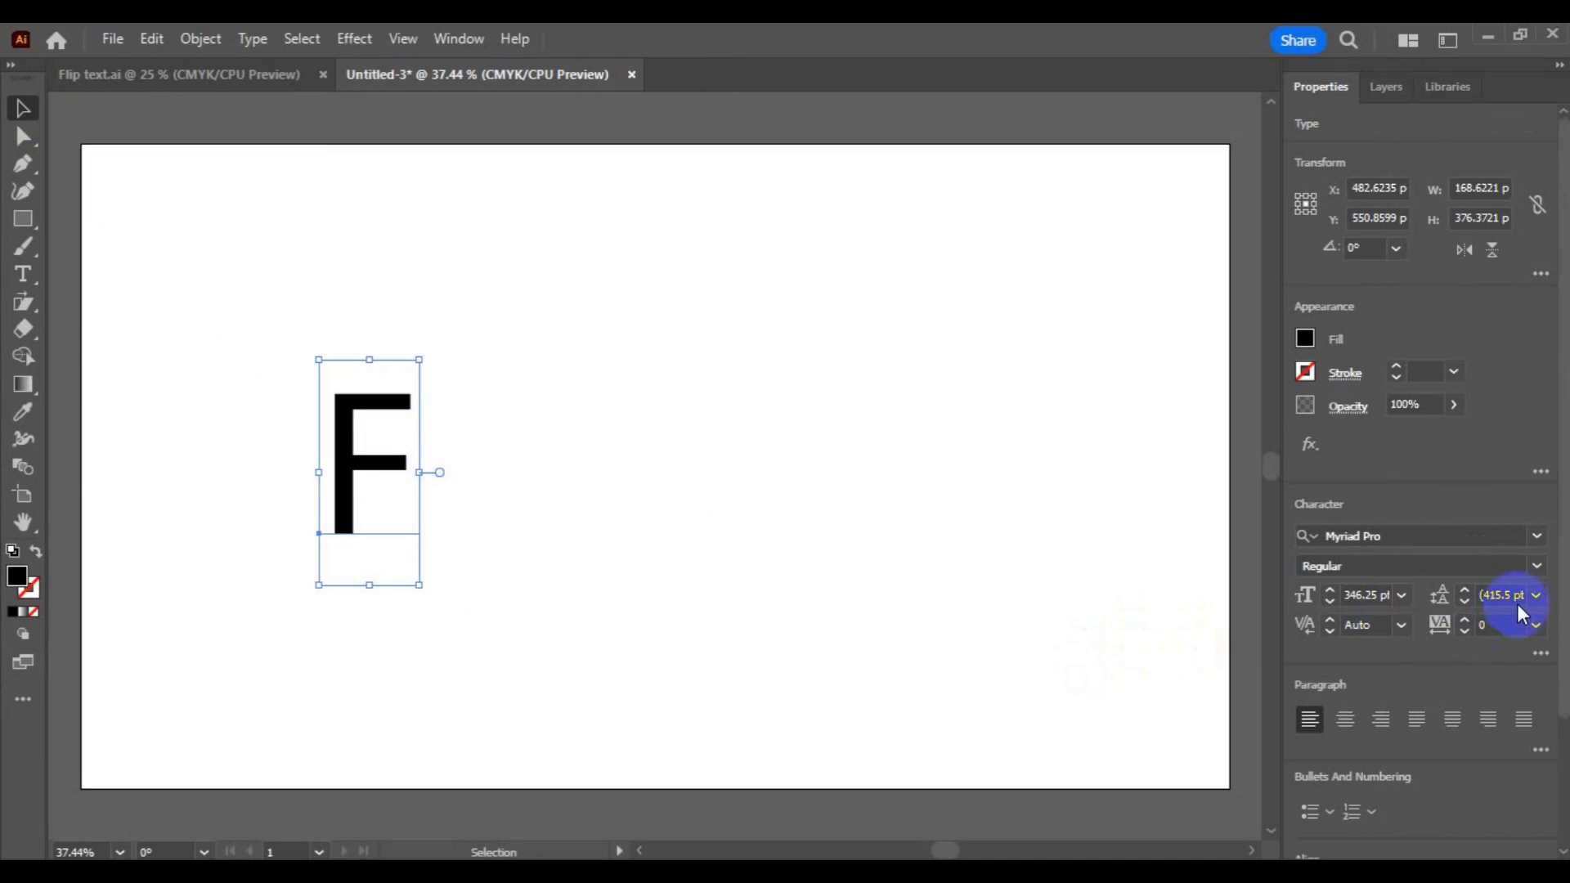
Set the letter F's font to Roboto in the Black style
left_click(1402, 537)
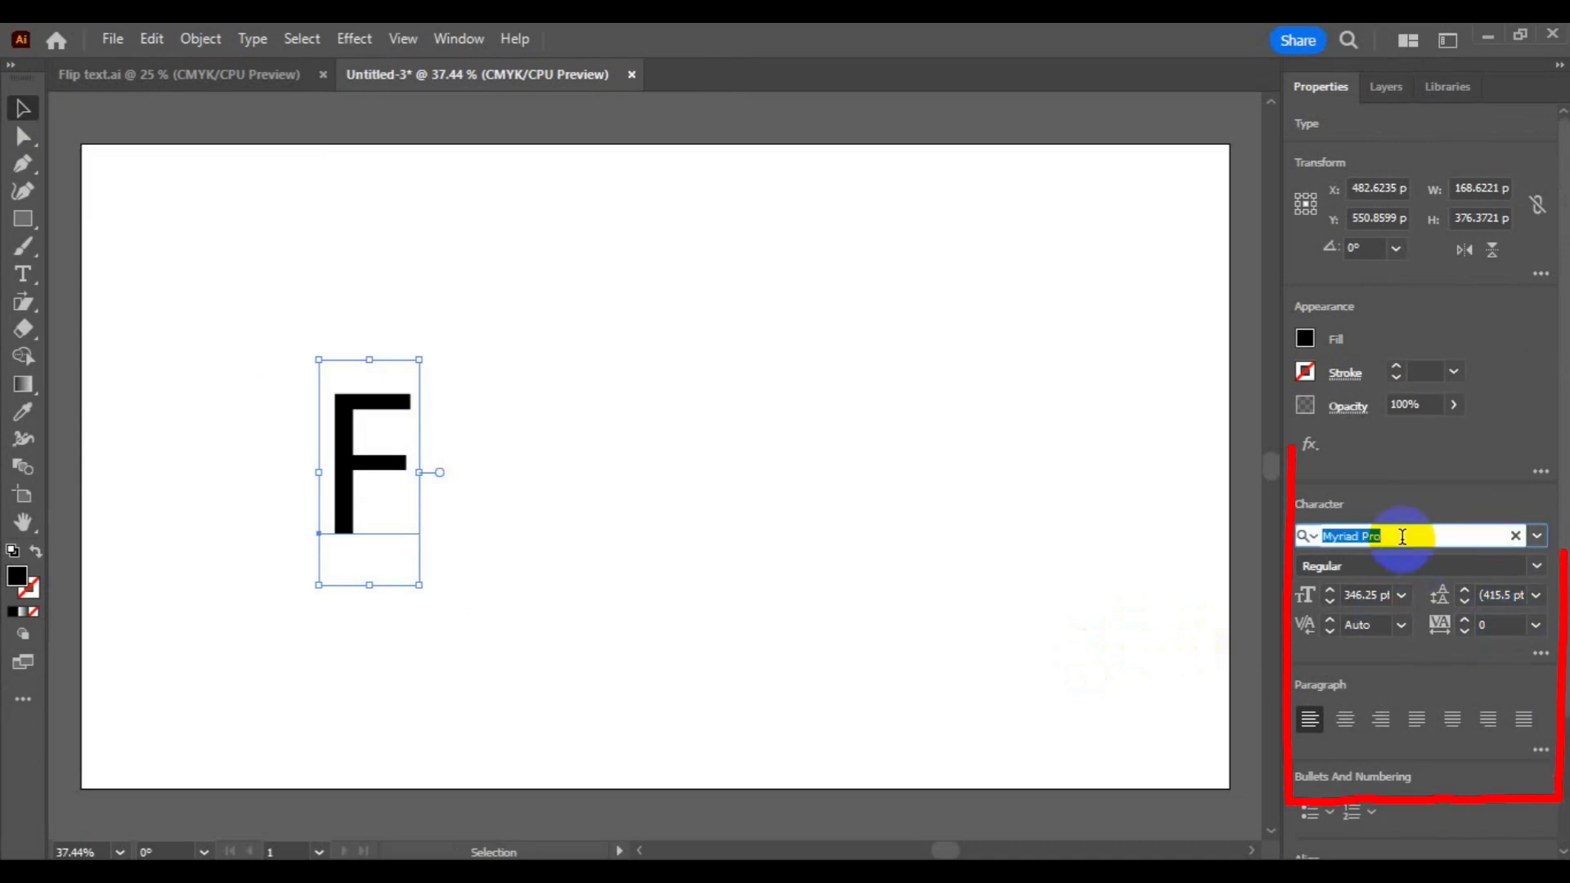
type("ROBOT")
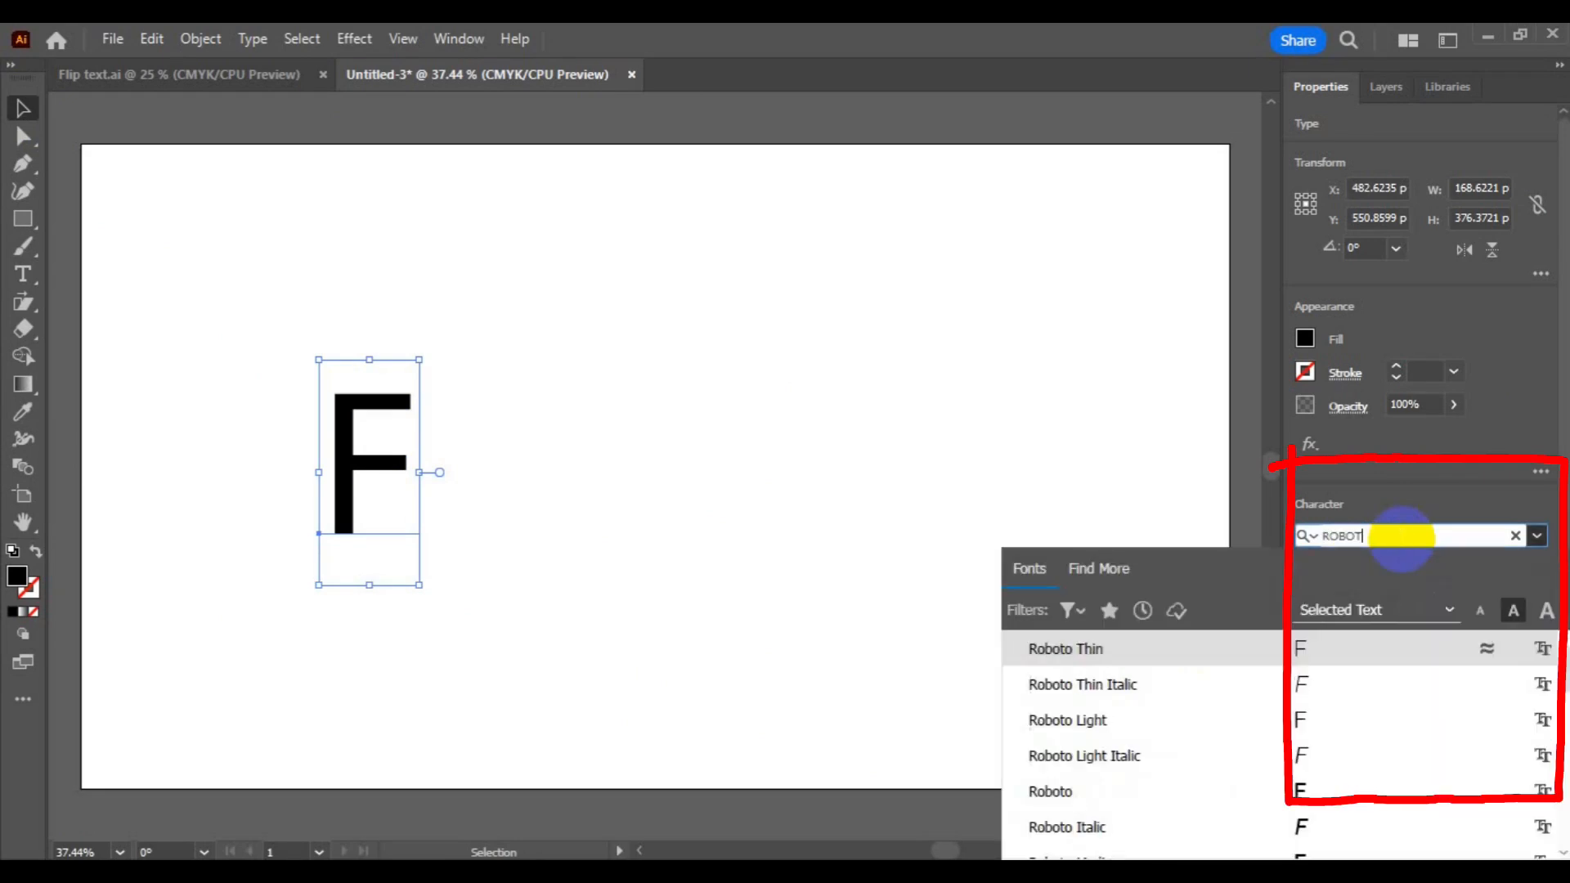
left_click(1253, 680)
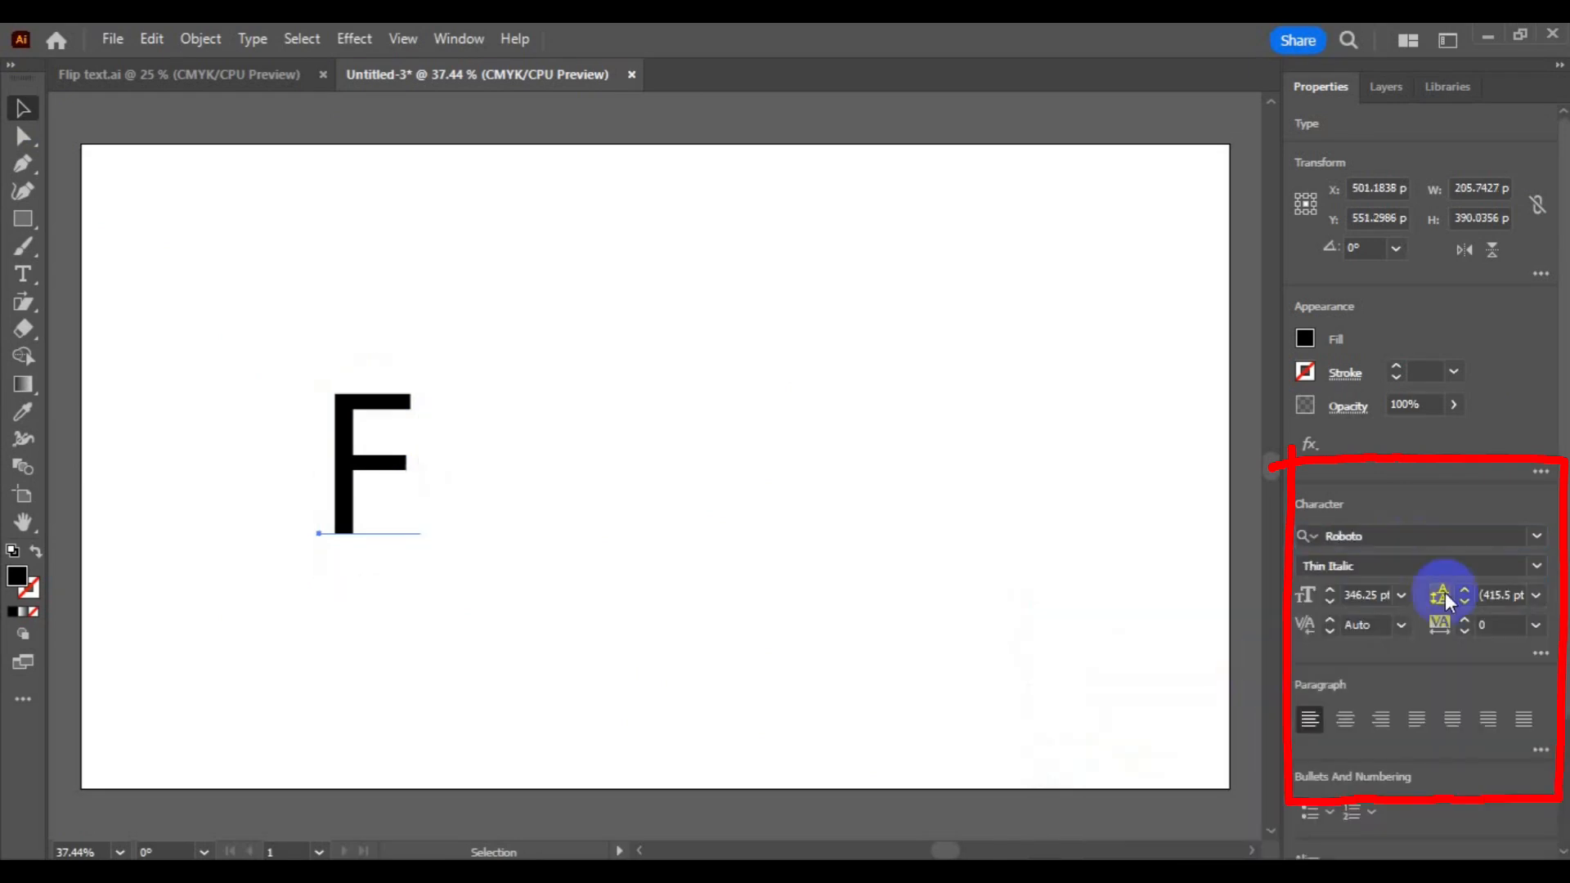
left_click(1476, 561)
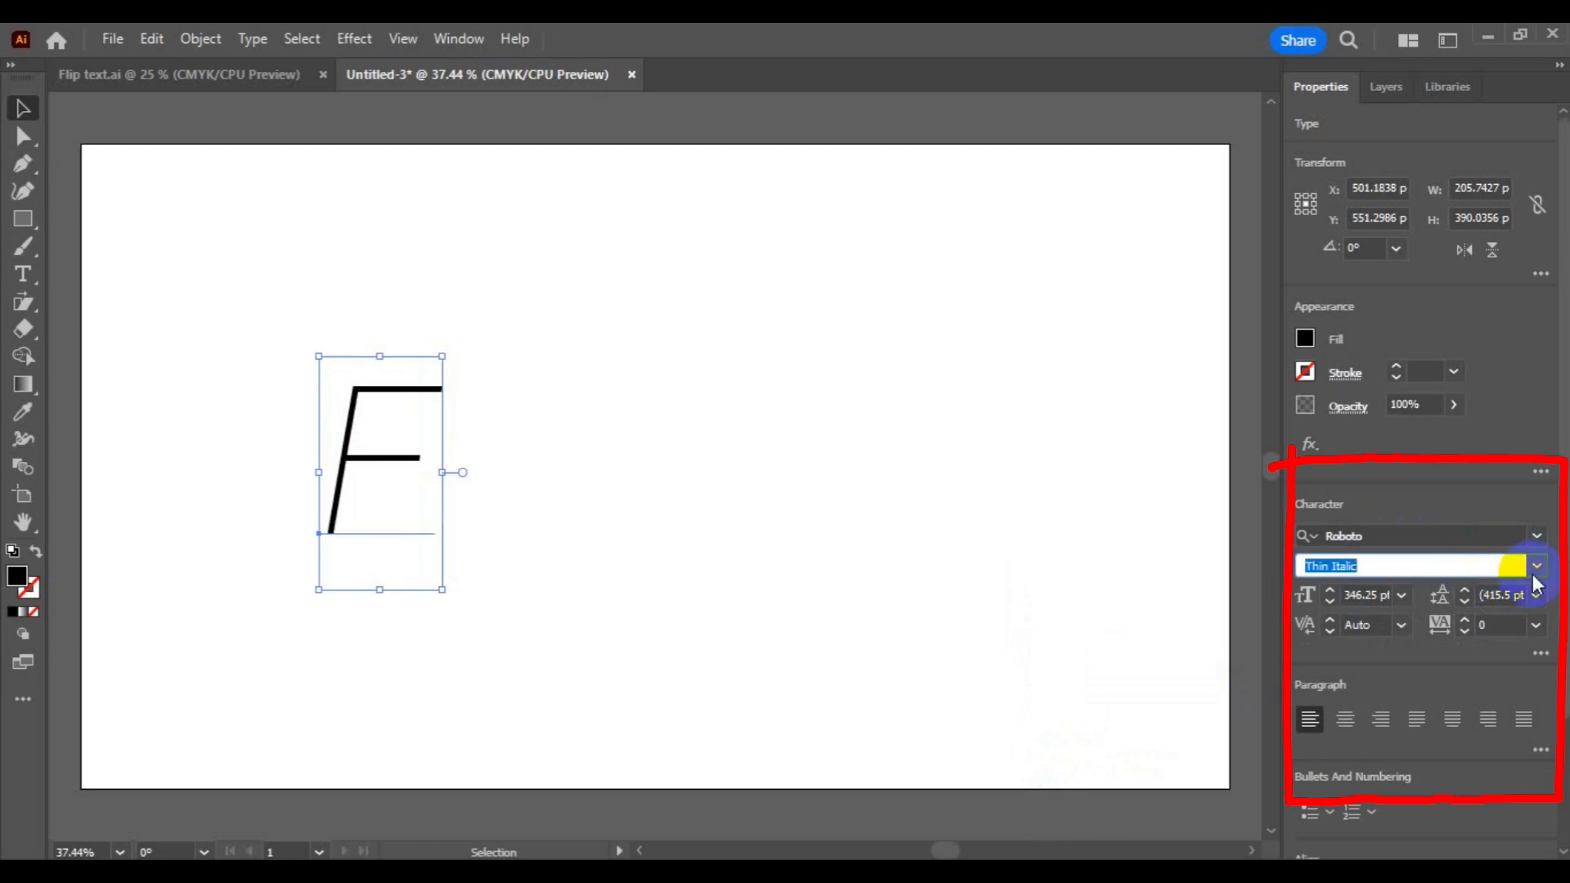
left_click(1533, 569)
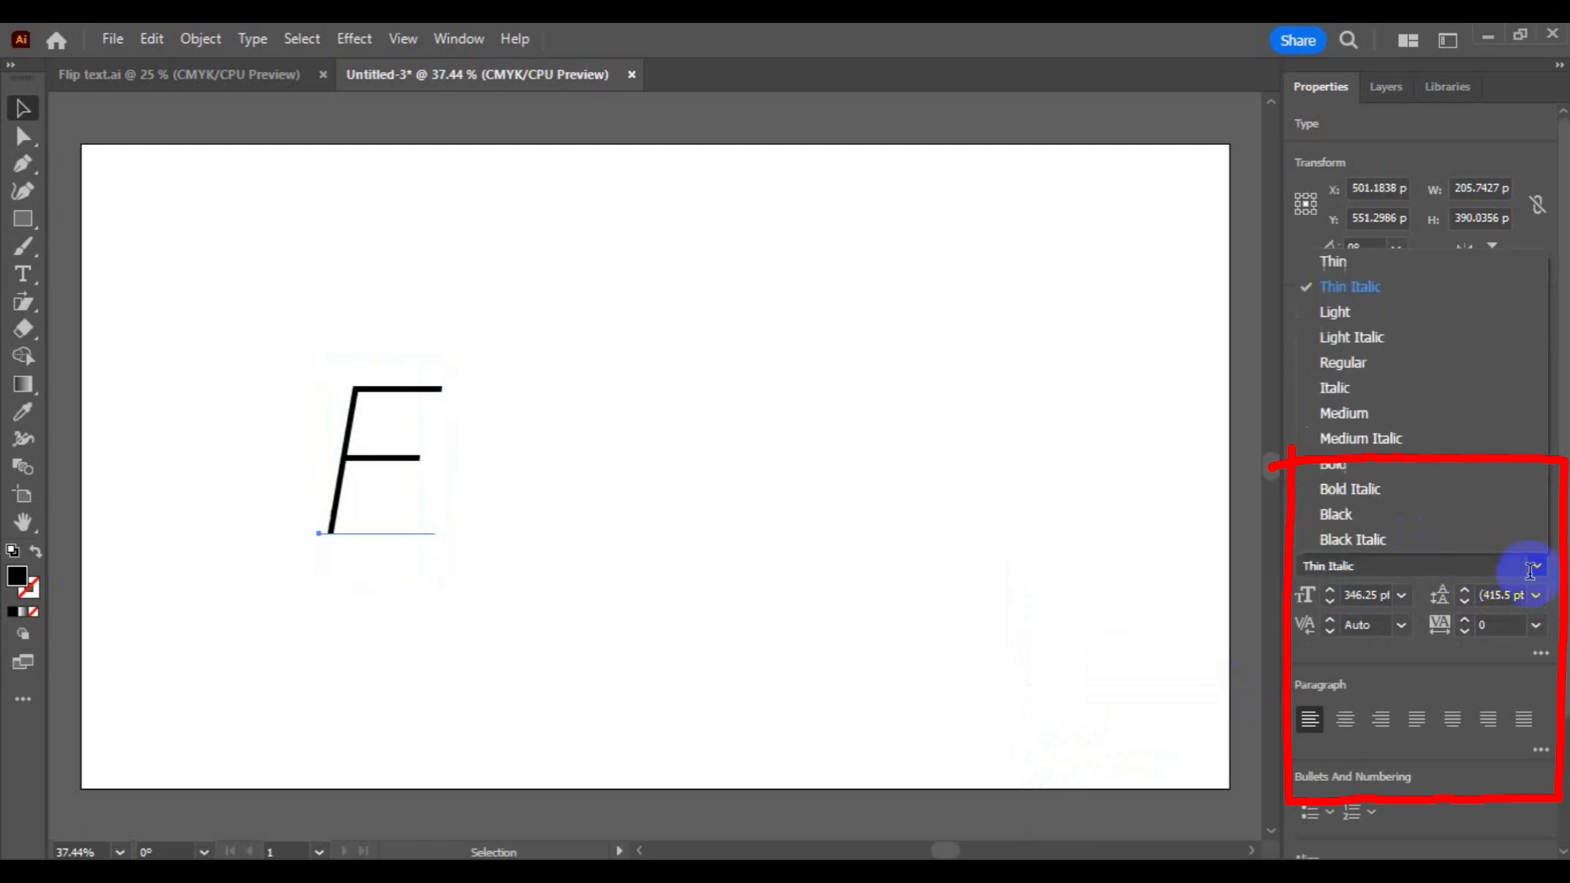
left_click(1420, 508)
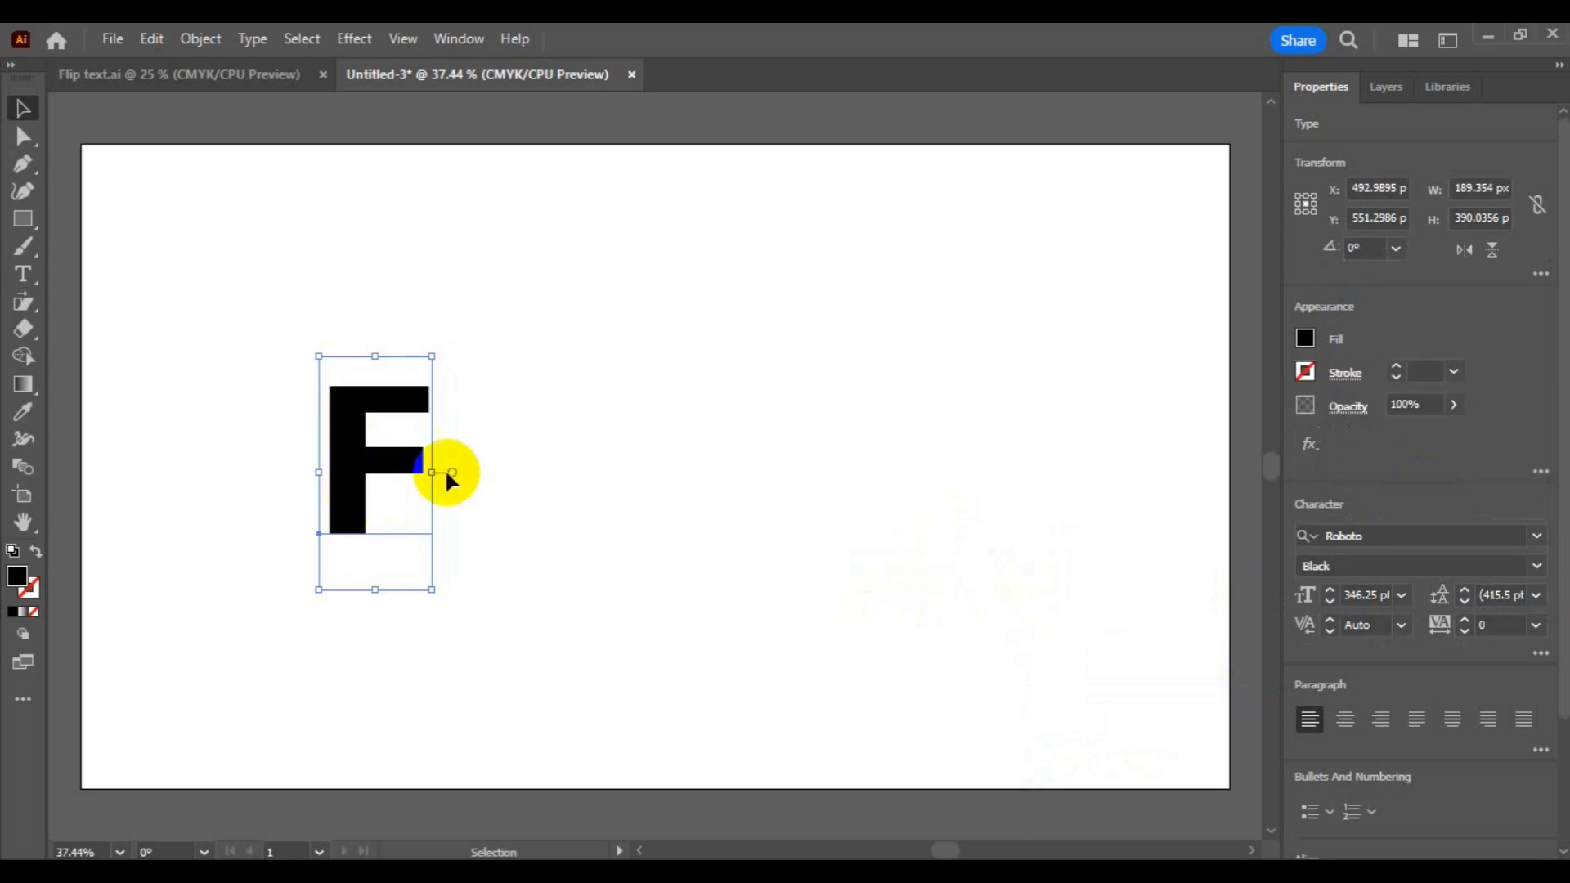
Fill the F with medium gray and duplicate it horizontally to the right, at about X 1143 px
left_click(1304, 340)
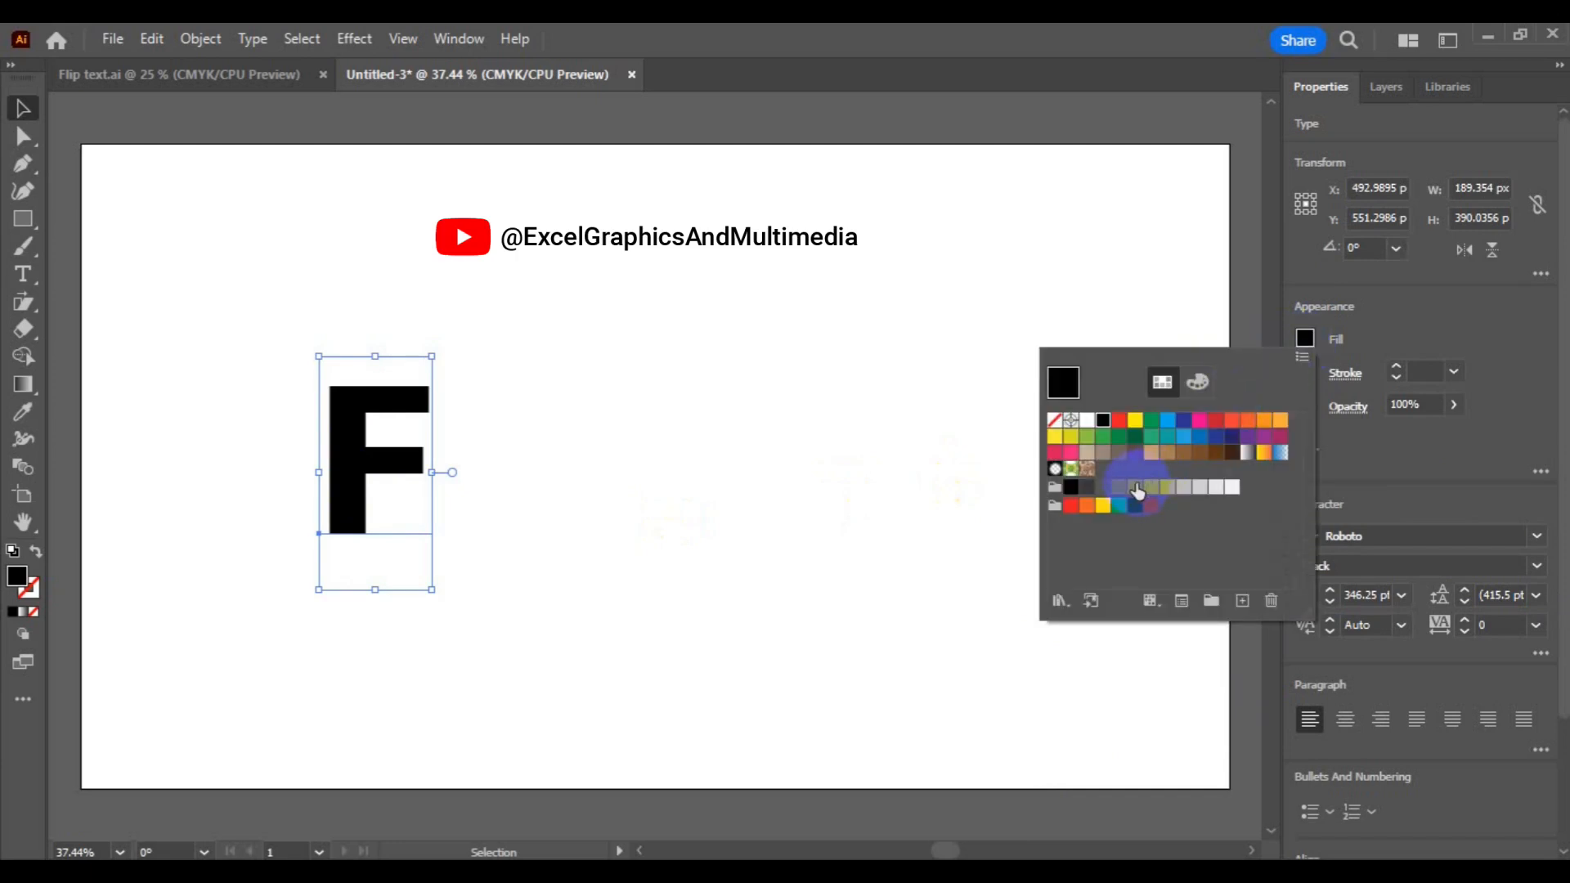
left_click(1137, 488)
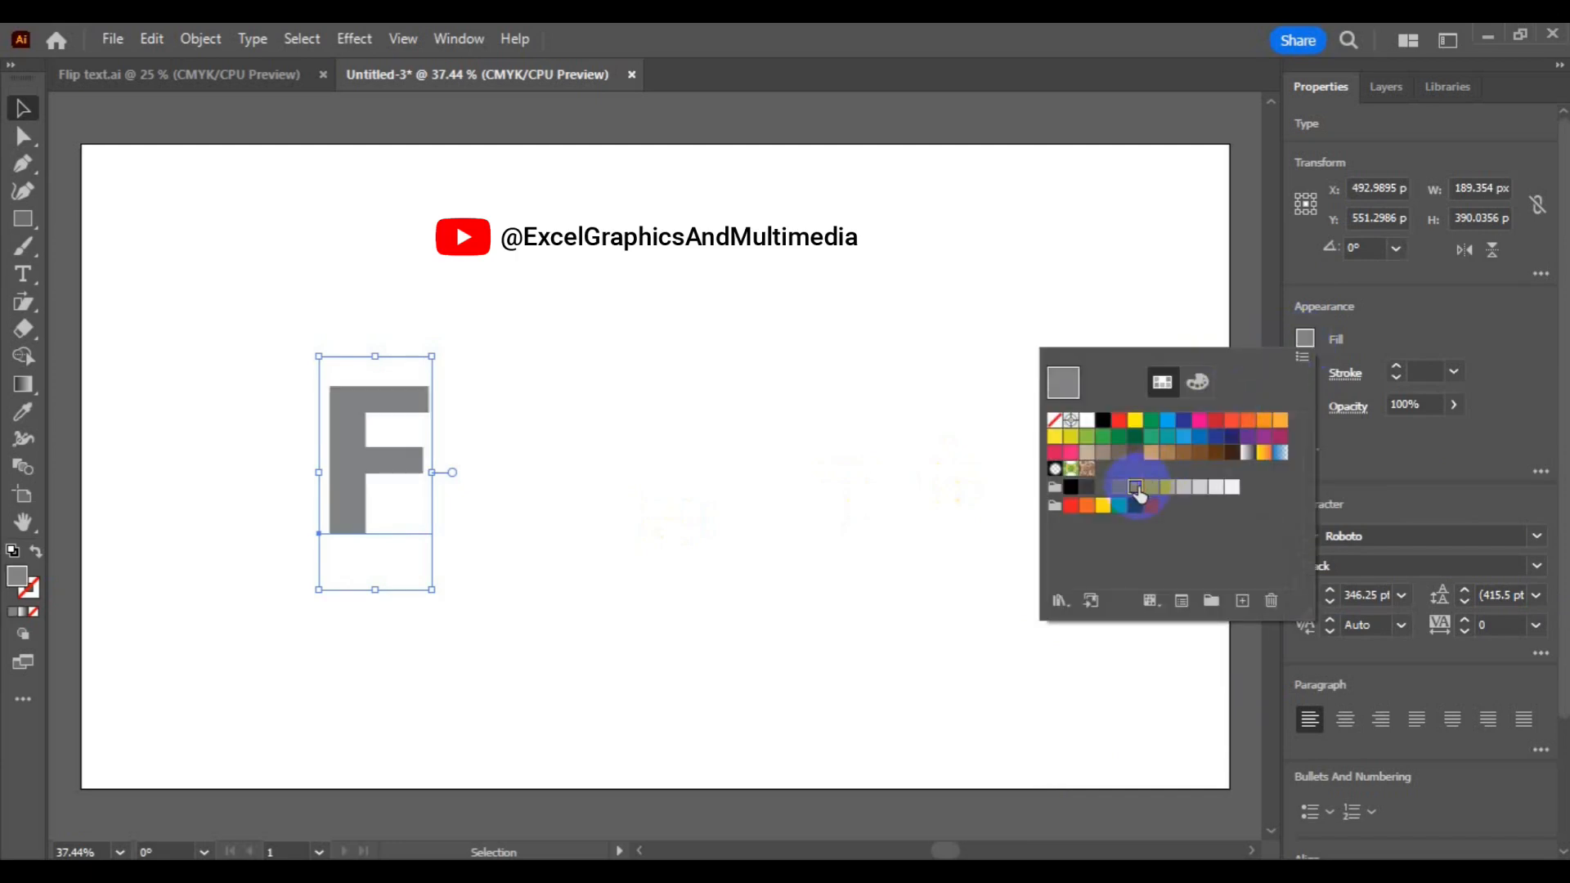
left_click(362, 472)
left_click_drag(362, 472, 752, 474)
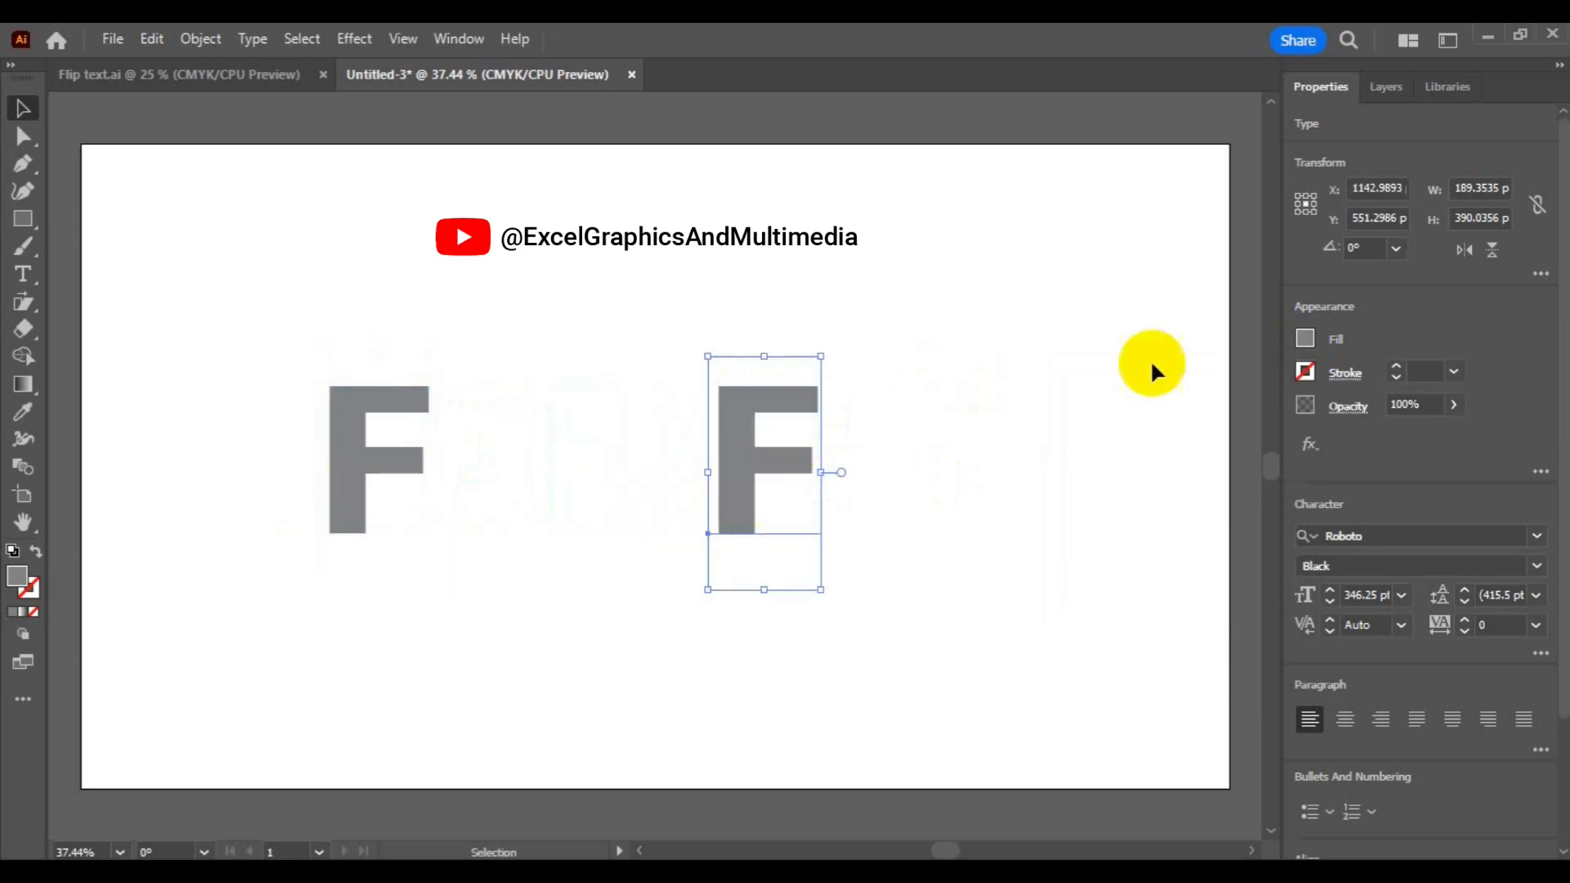
Fill the right-hand copy of the F with a light gray swatch
left_click(1303, 344)
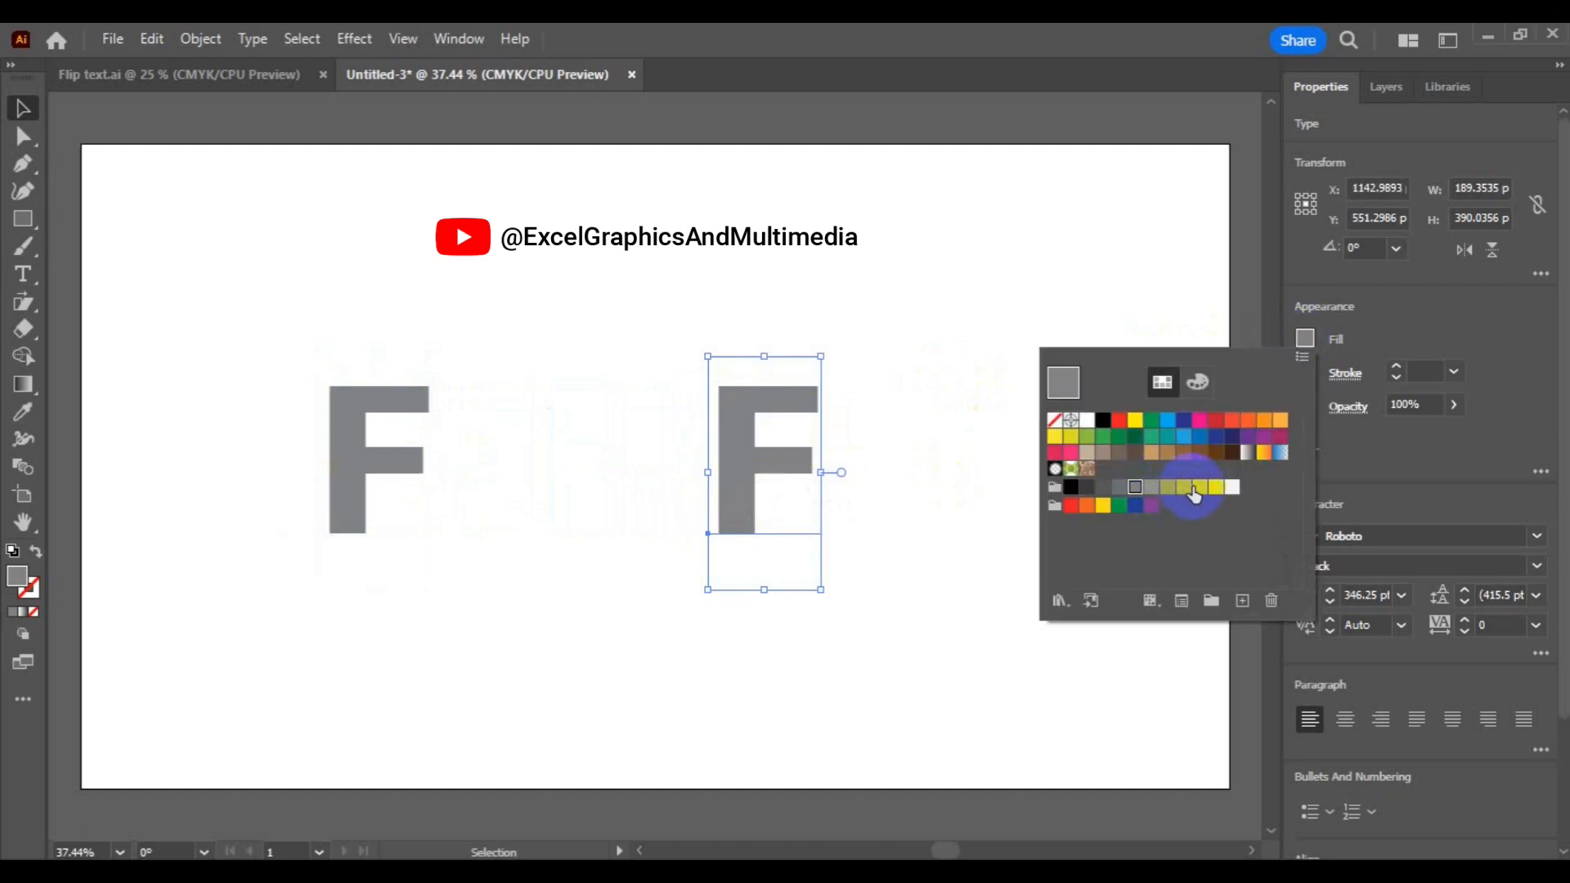
left_click(1198, 488)
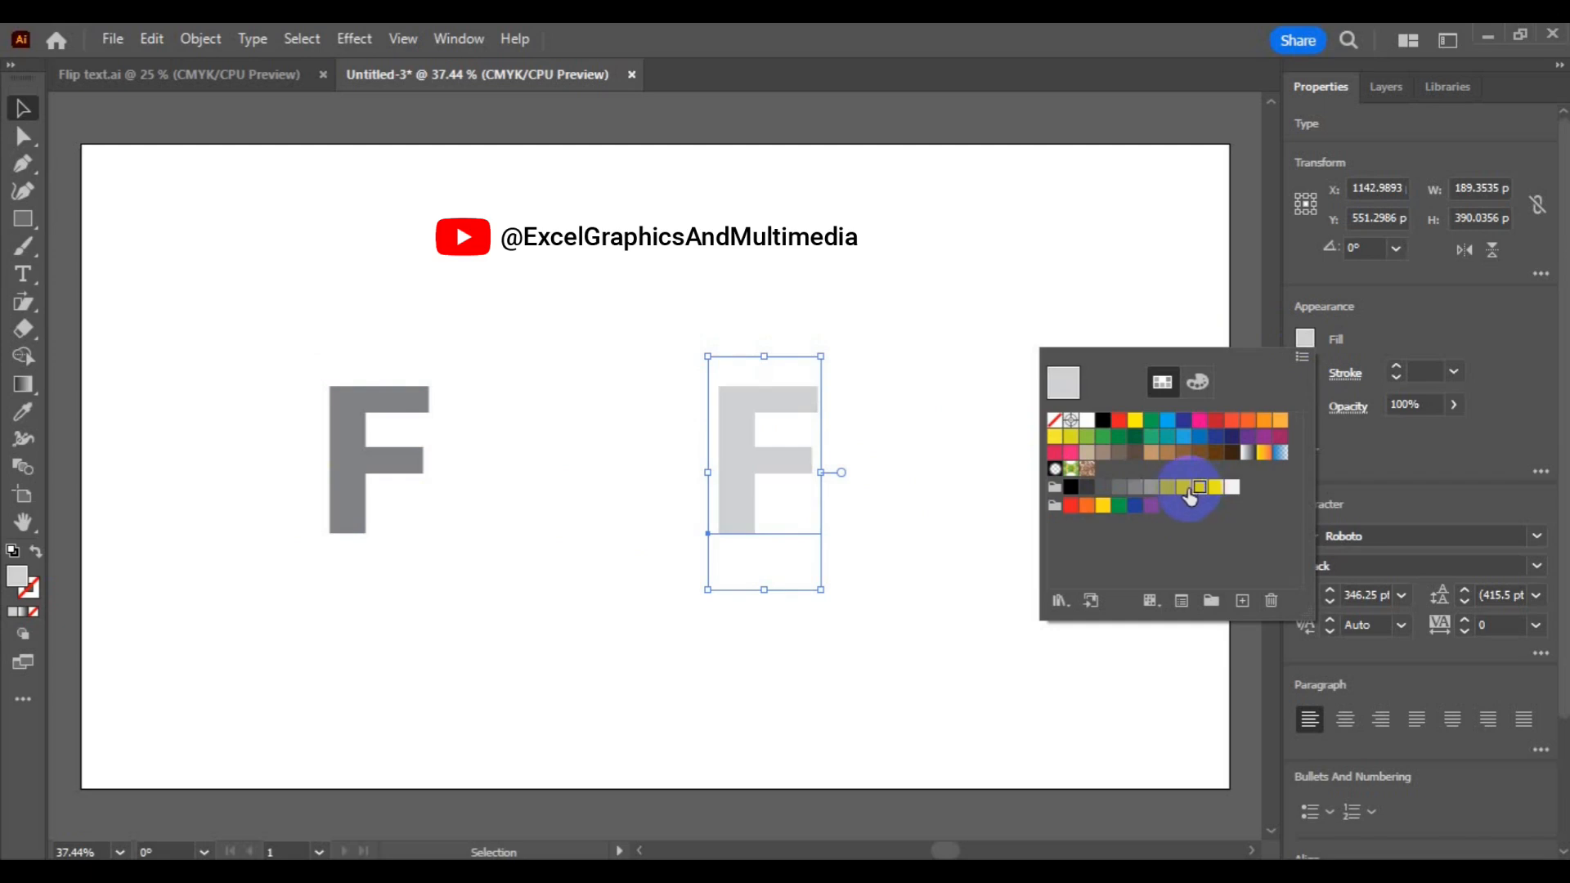
left_click(1183, 488)
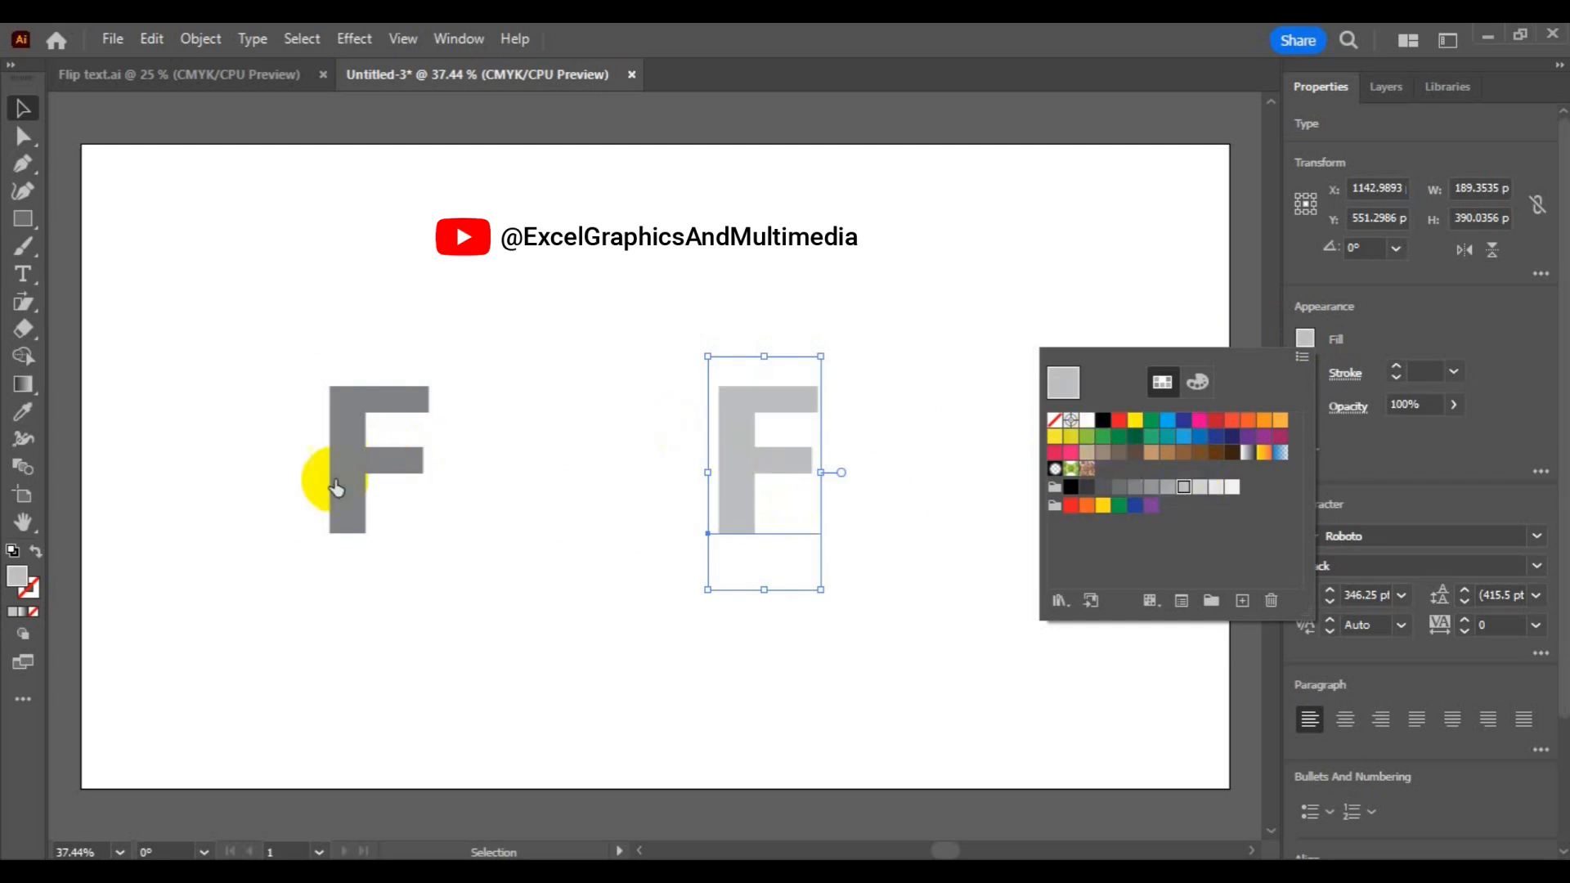
key("Escape")
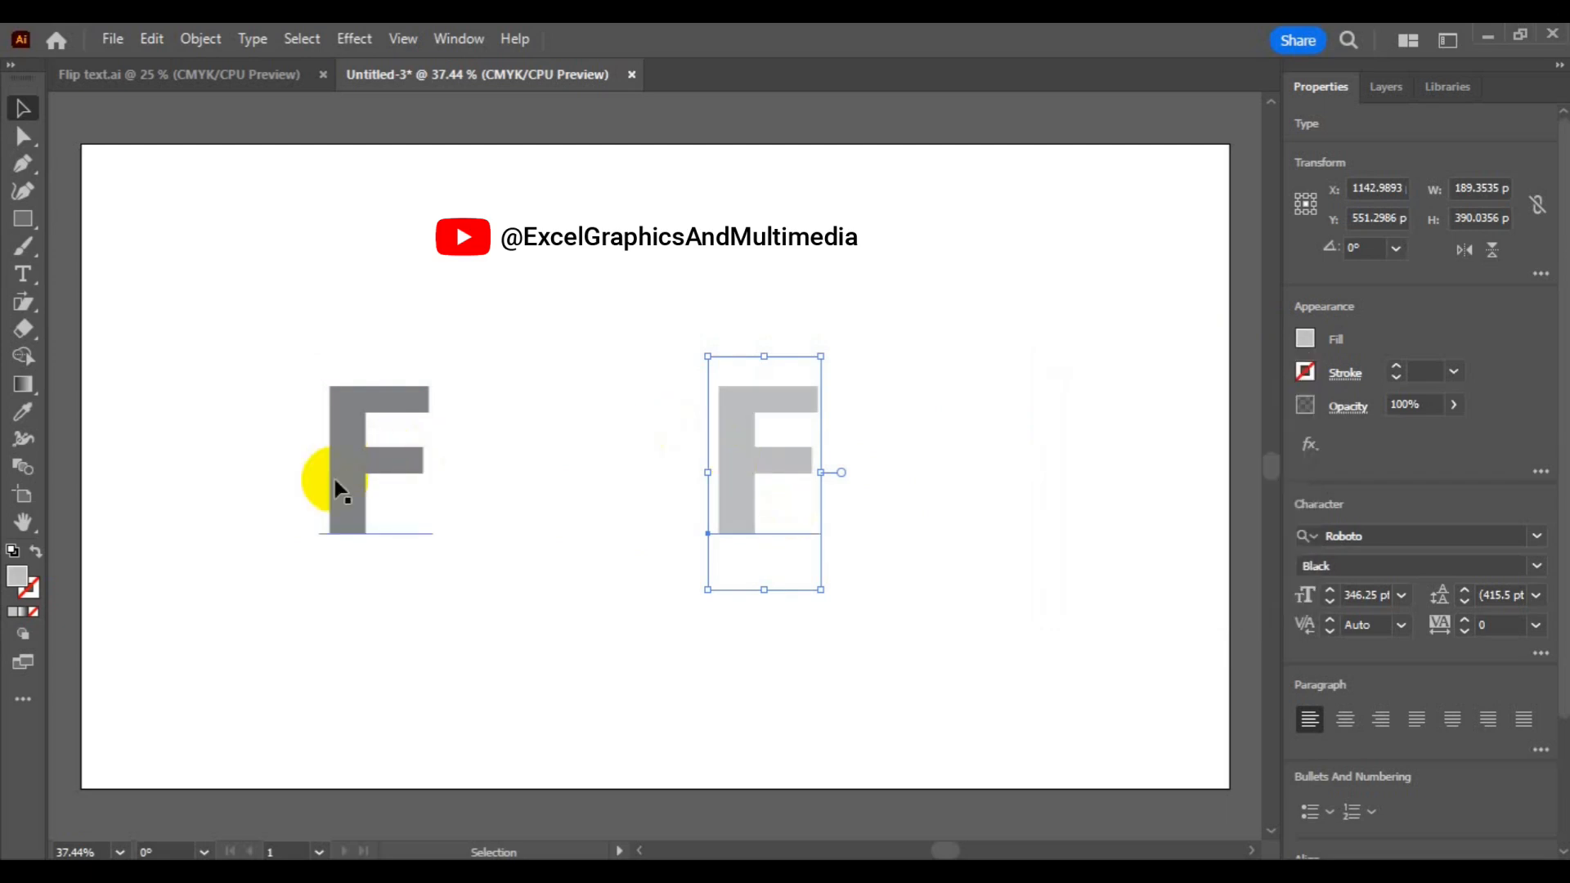
Select both the dark and the light F and make a blend between them
left_click(337, 489, "shift")
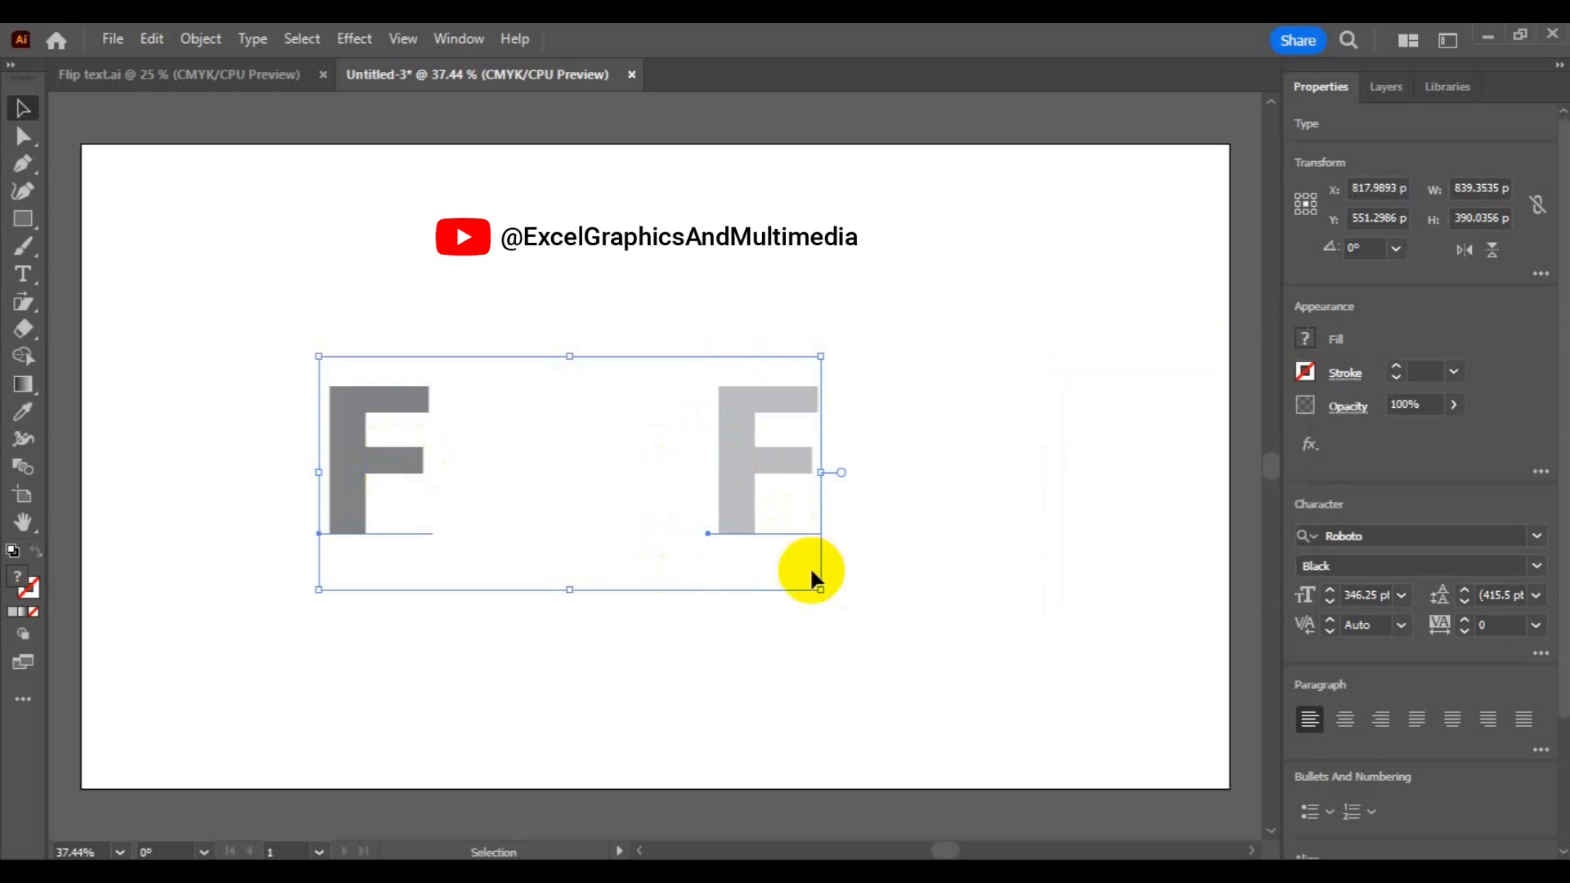
left_click_drag(1565, 449, 1567, 698)
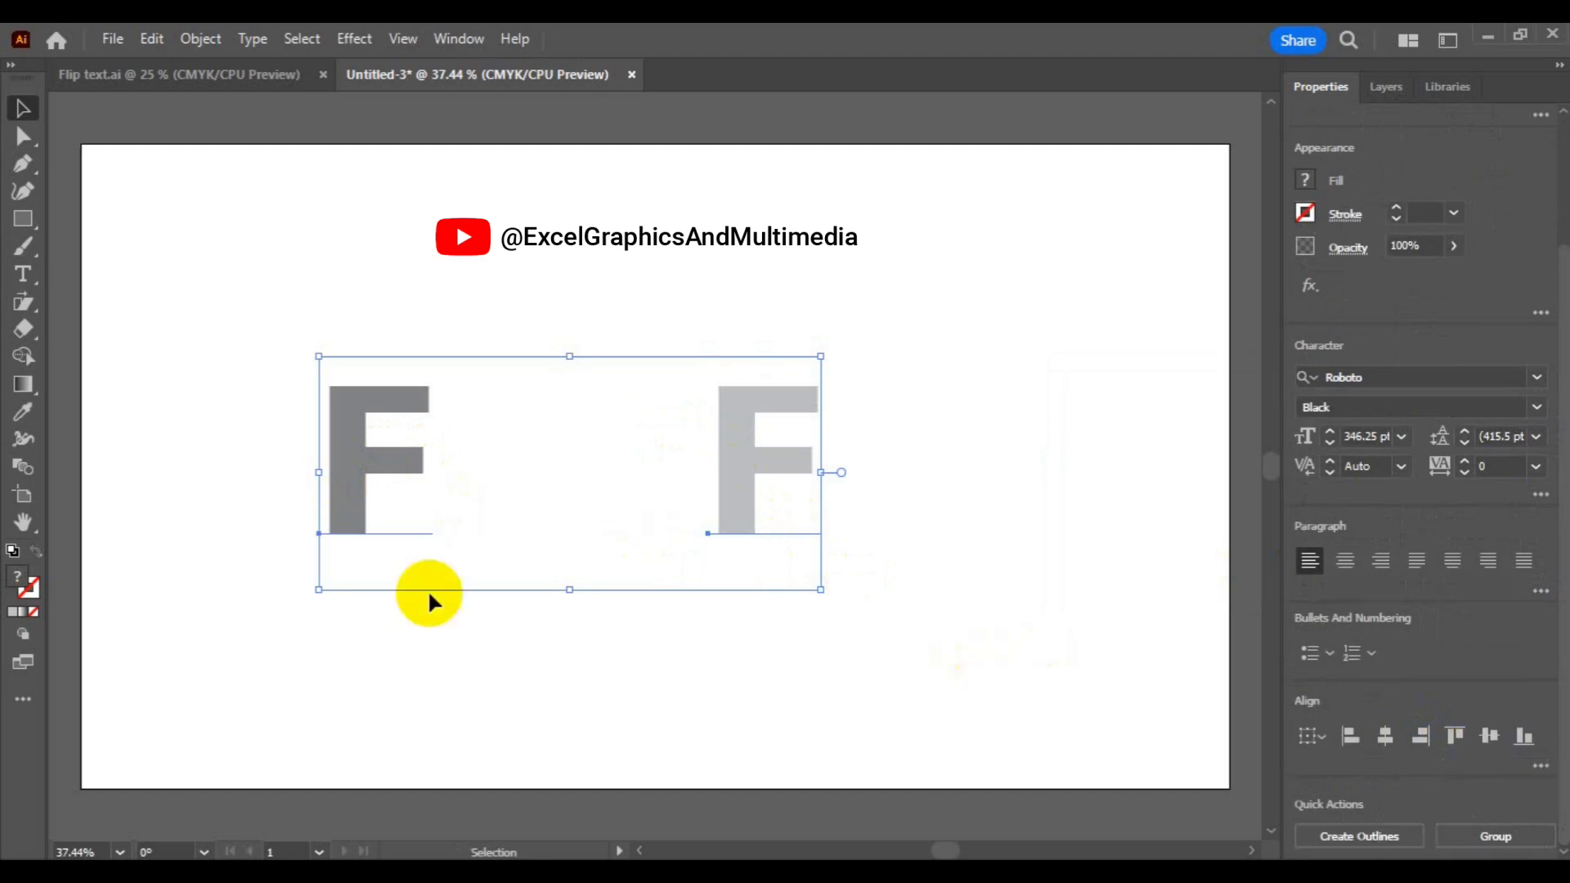
left_click(211, 40)
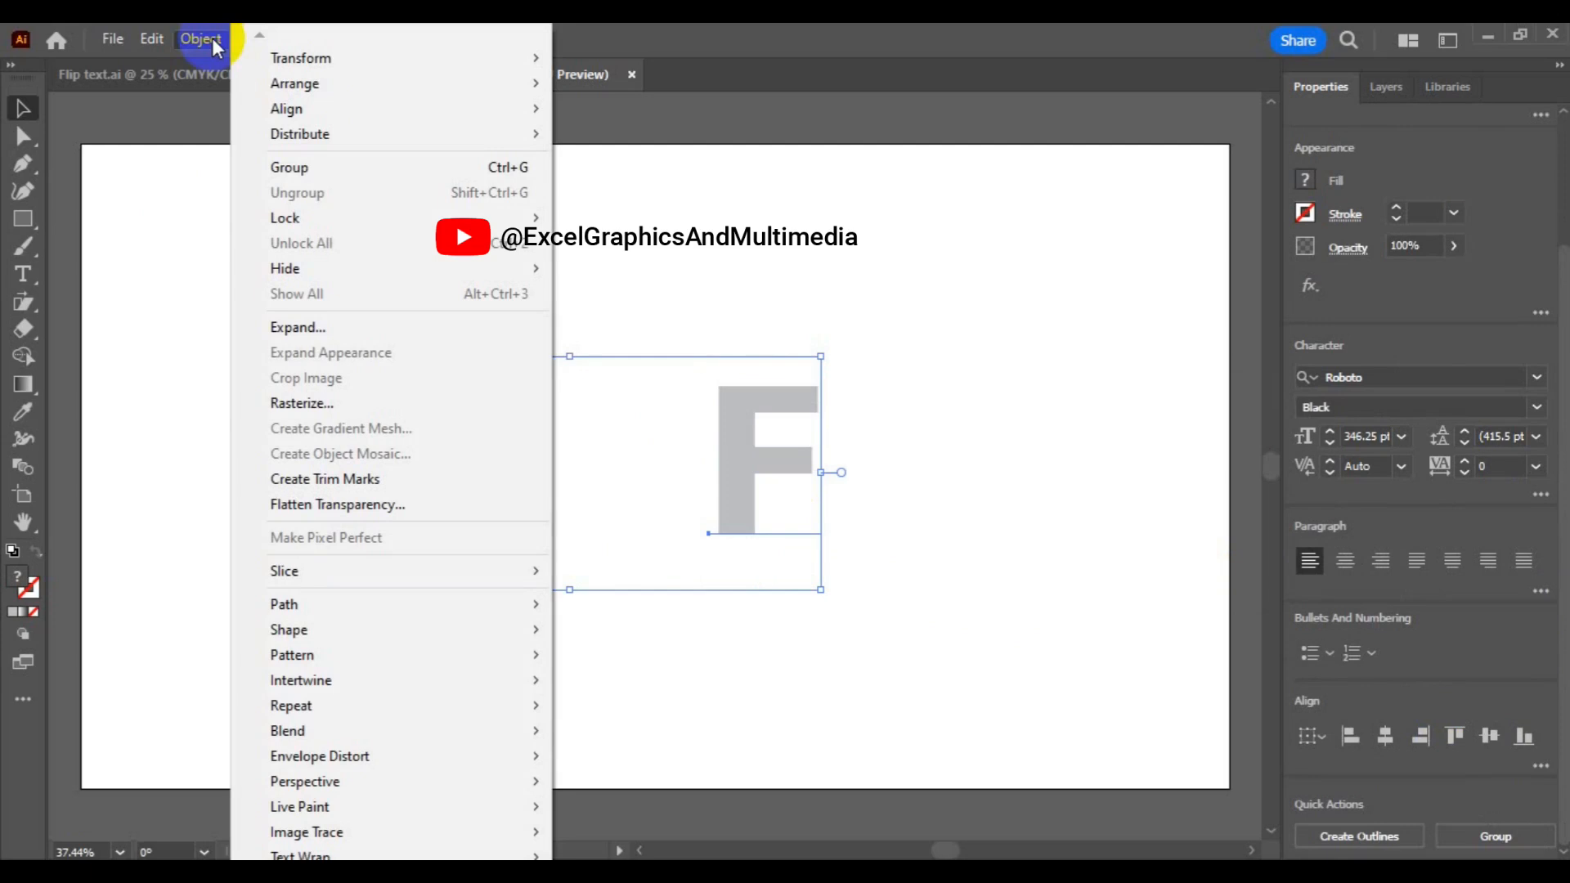
mouse_move(445, 727)
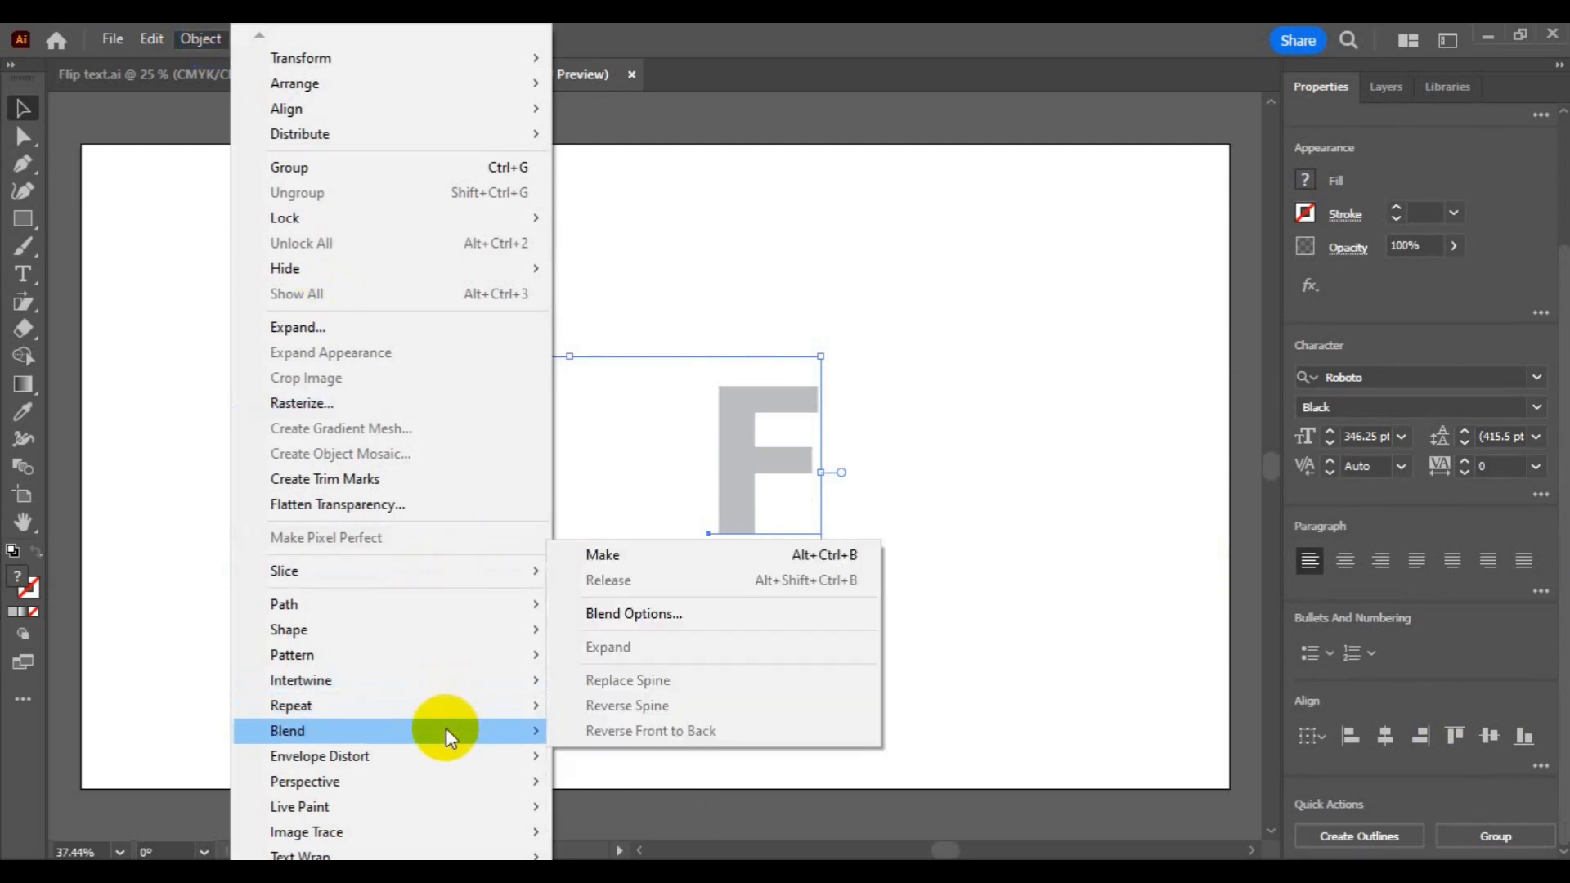
left_click(700, 547)
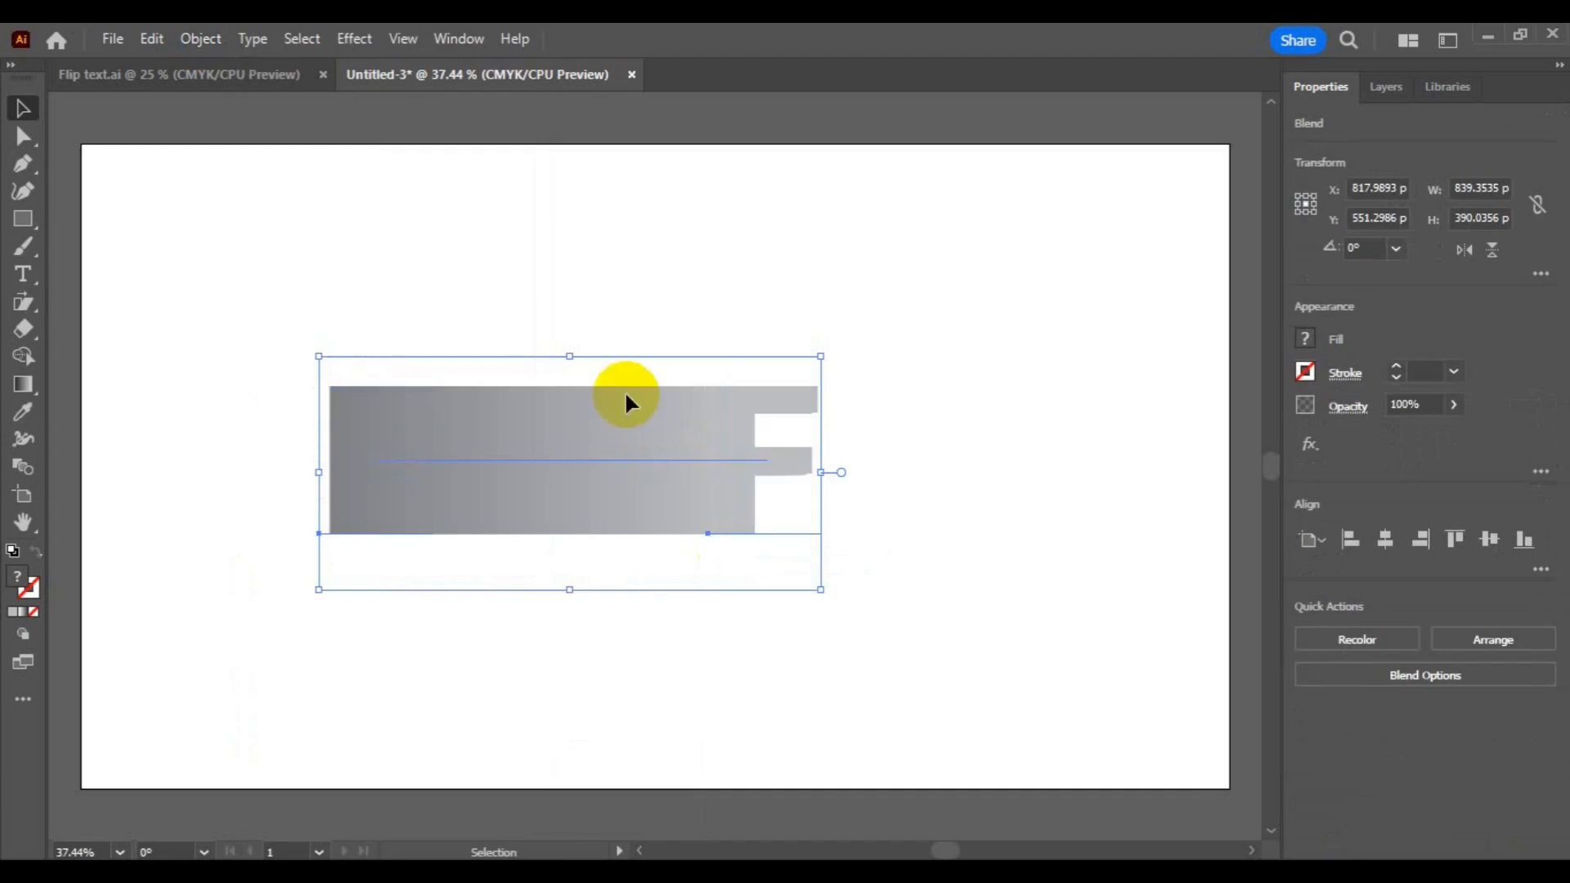
Set the blend's spacing to Specified Steps with 5 steps, keeping the Align to Page orientation
left_click(194, 40)
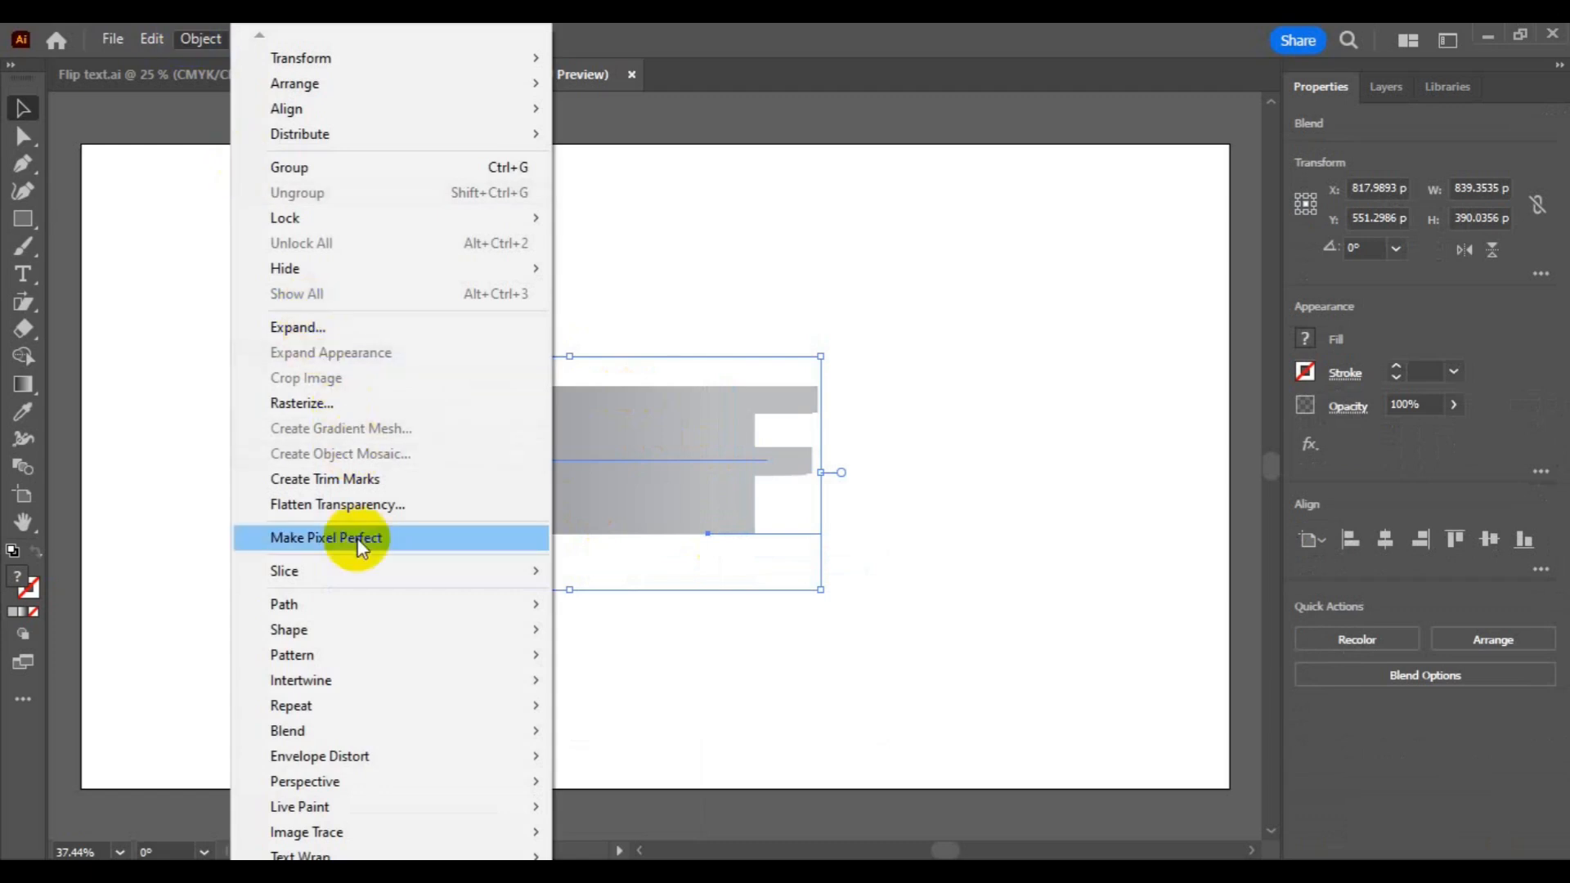
mouse_move(380, 672)
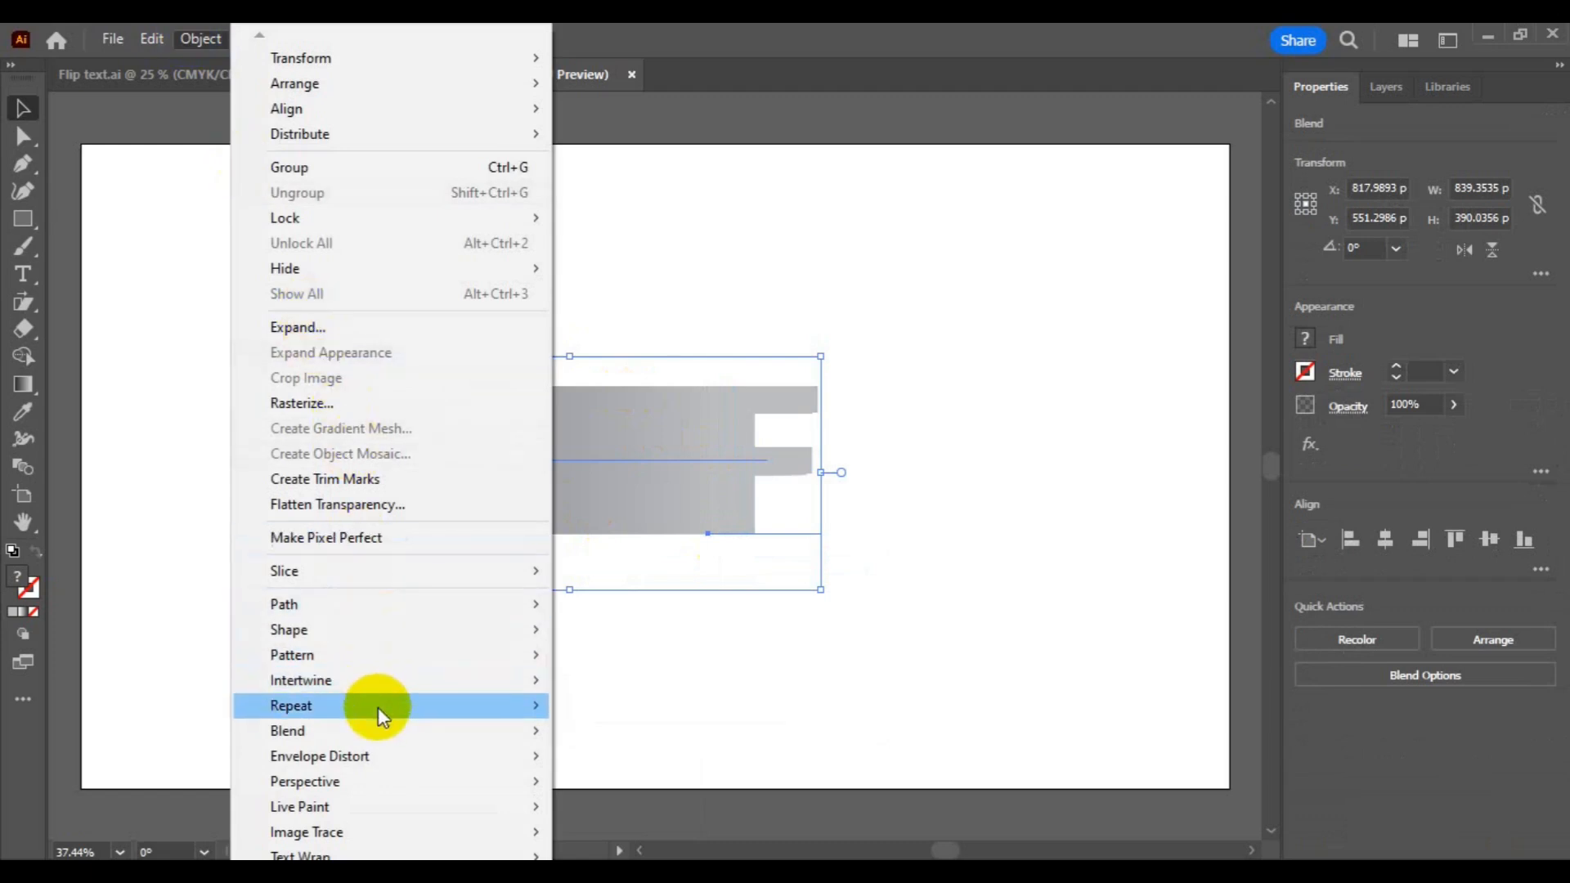
mouse_move(379, 732)
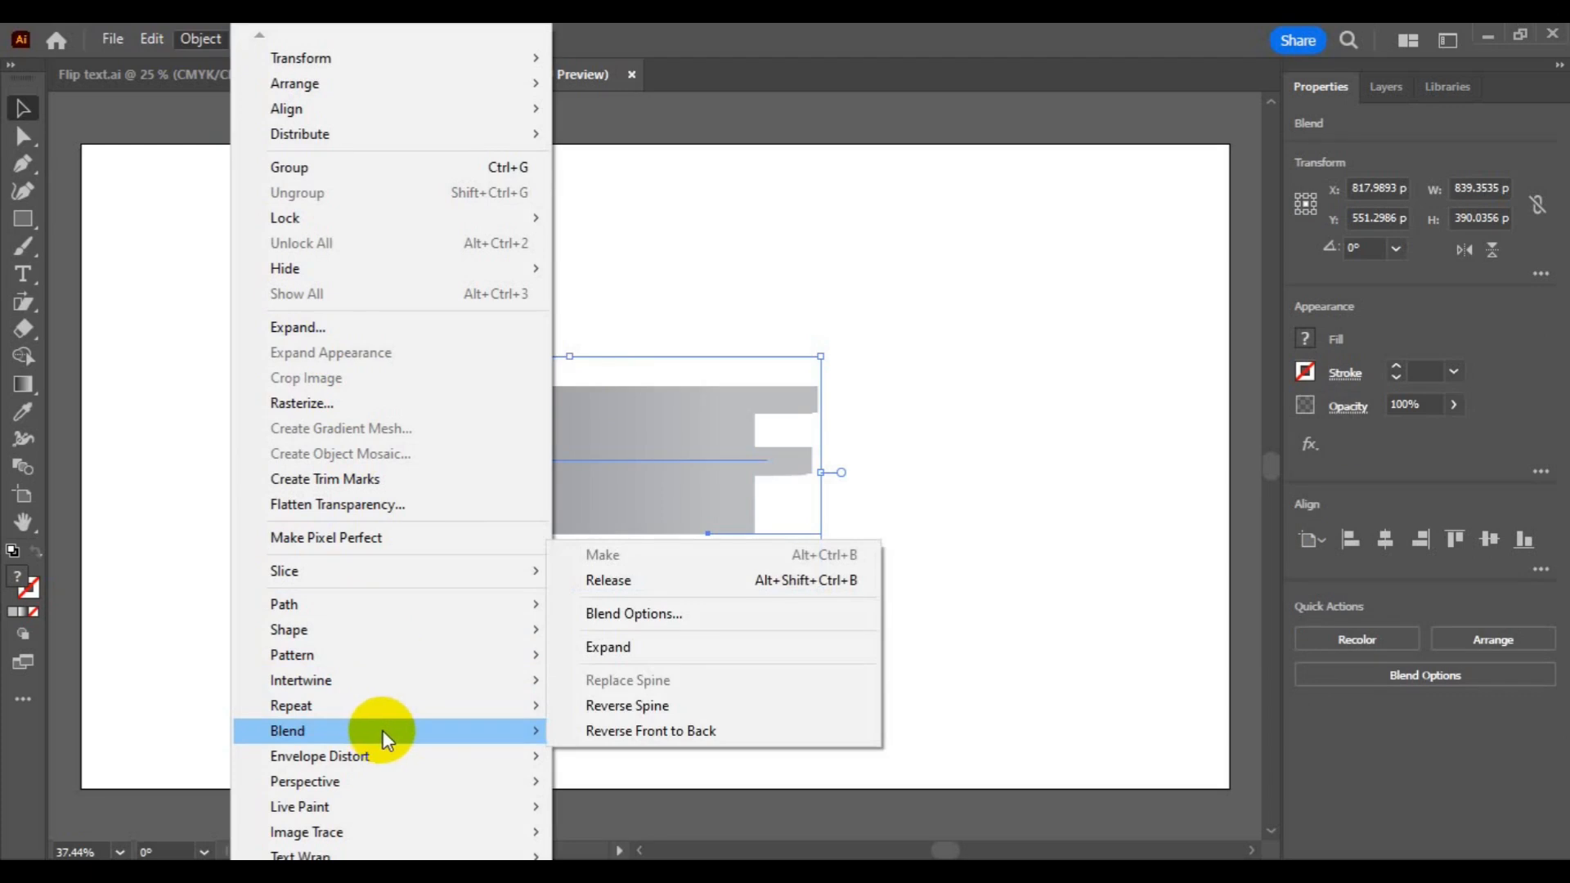
left_click(620, 622)
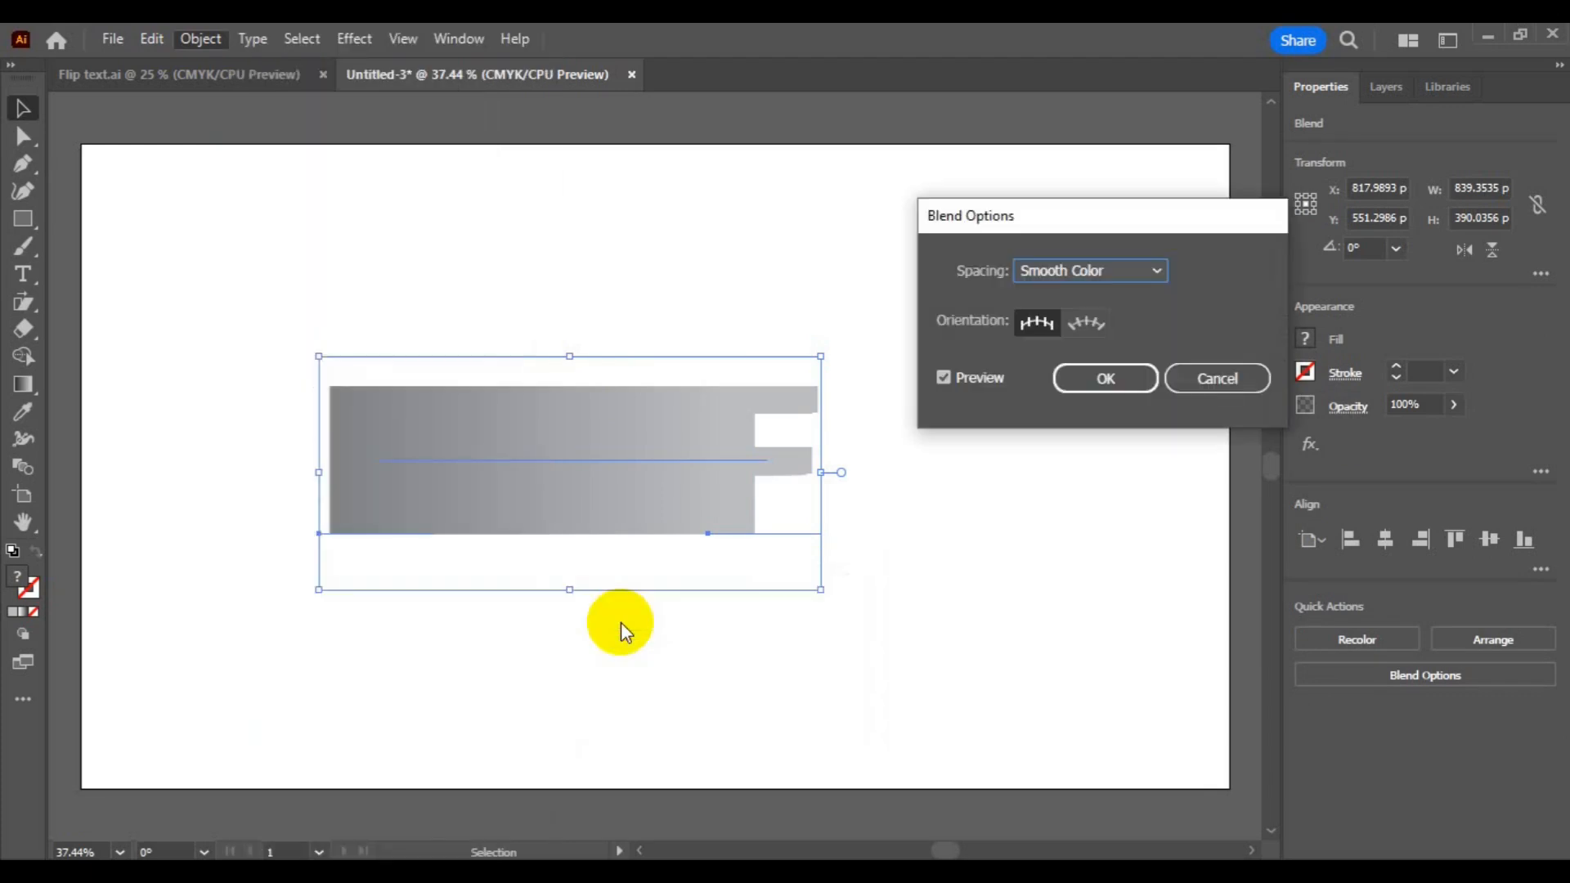
left_click(1038, 324)
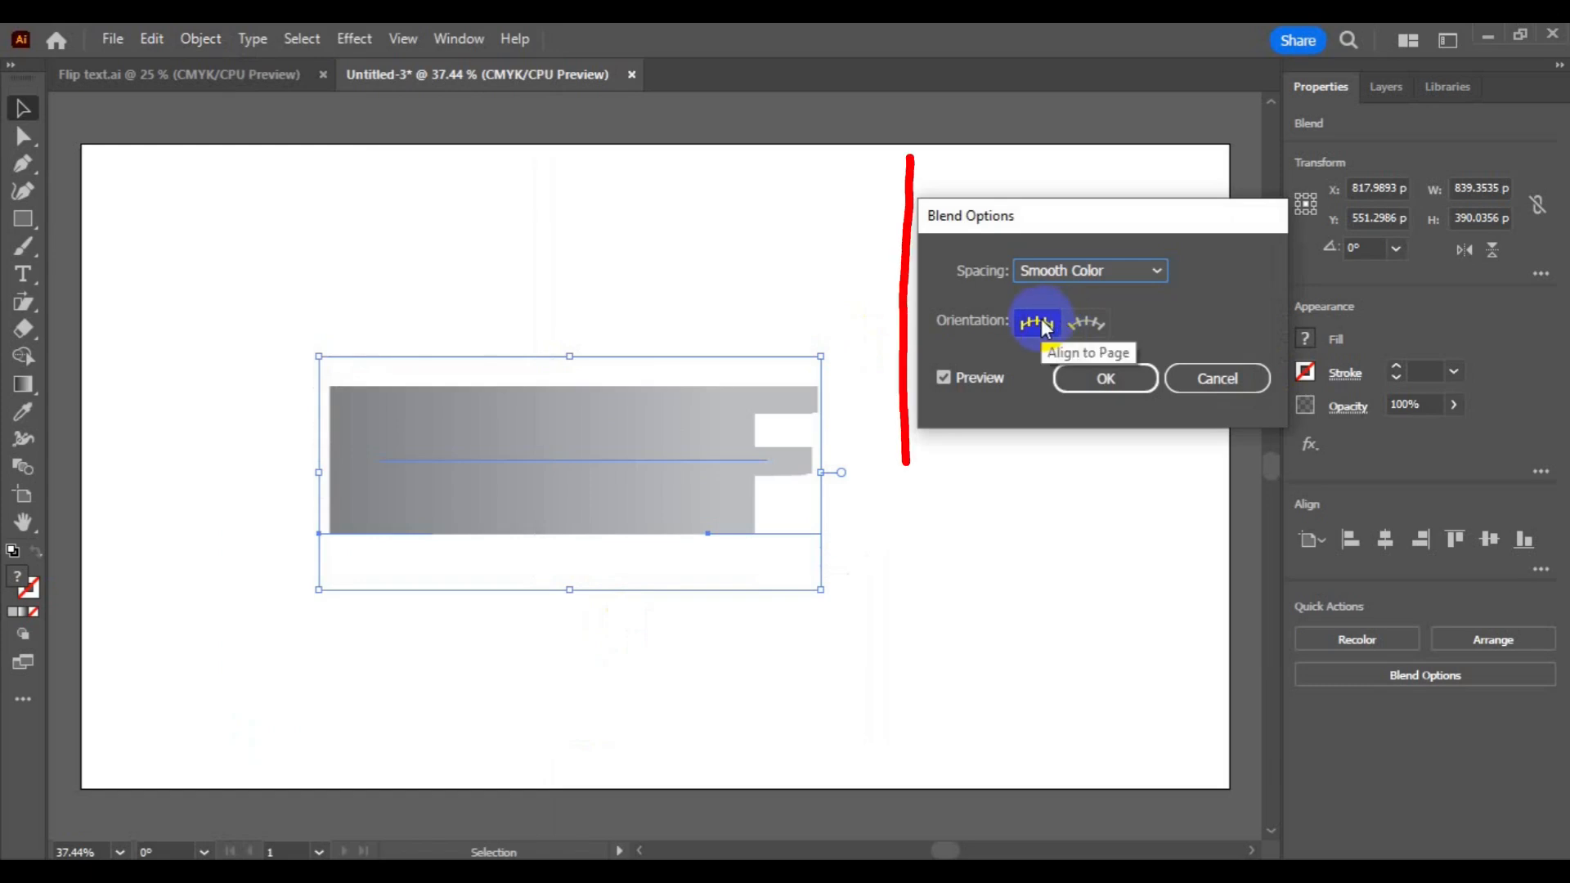
left_click(1112, 276)
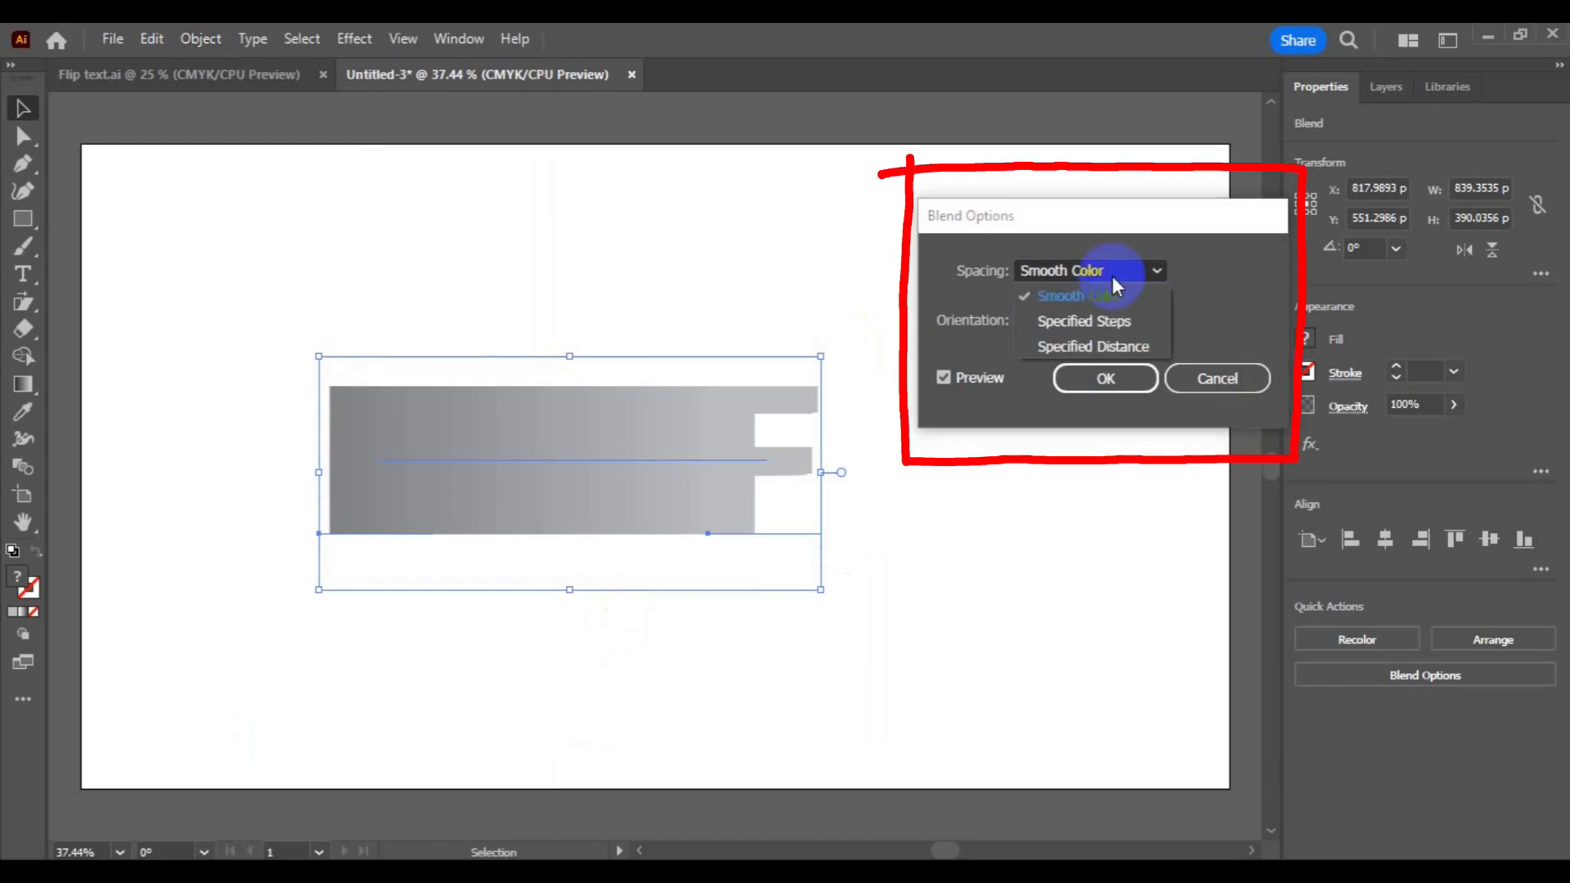
left_click(1081, 327)
left_click_drag(1189, 271, 1185, 271)
type("5")
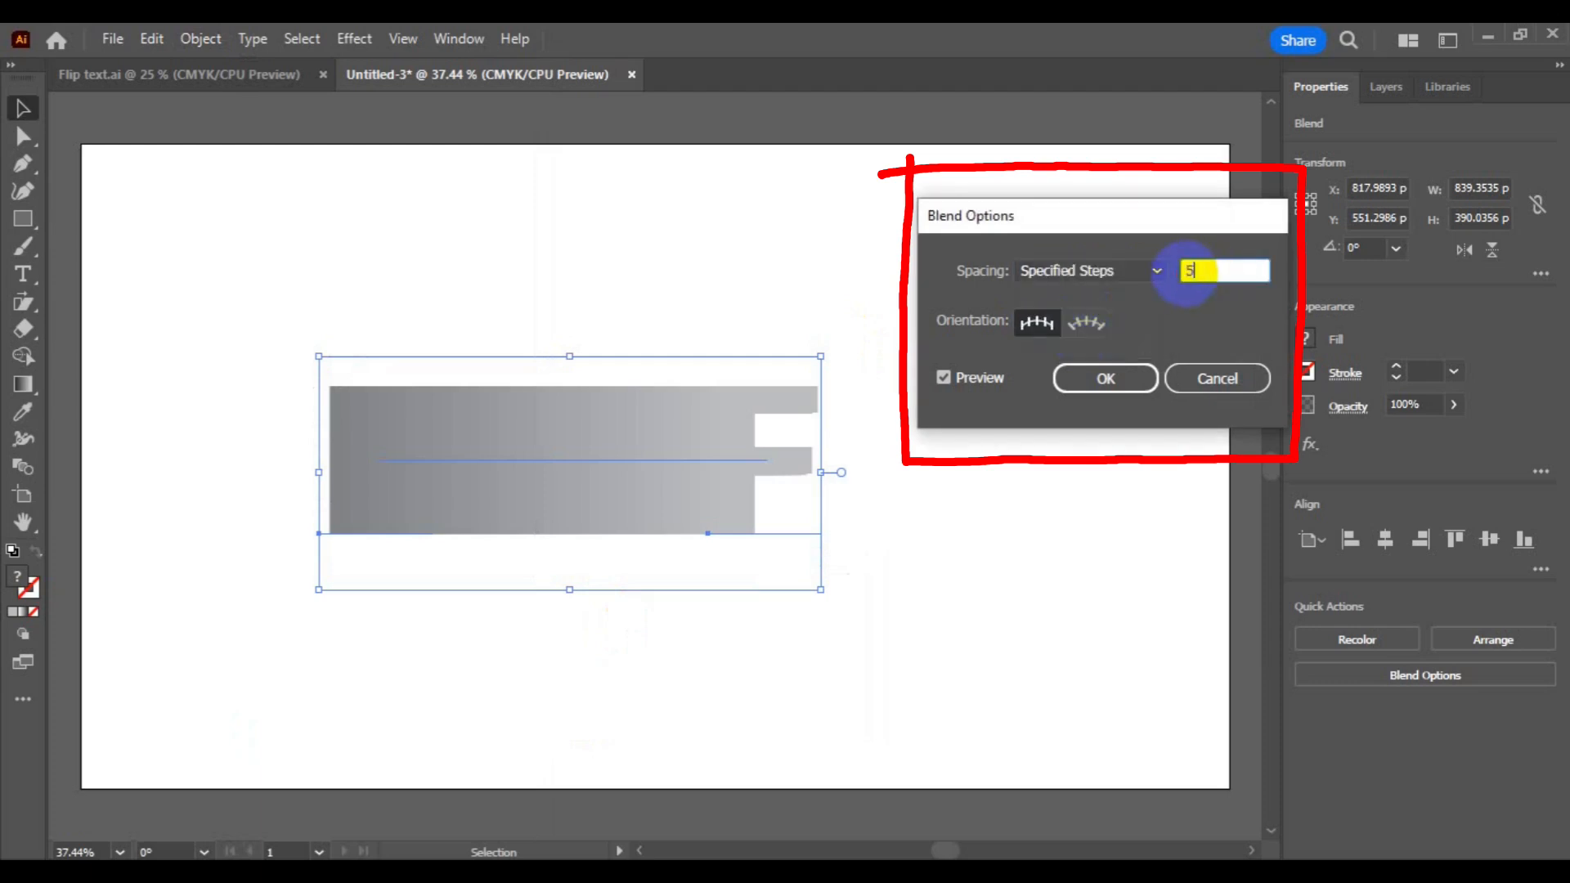
left_click(1144, 369)
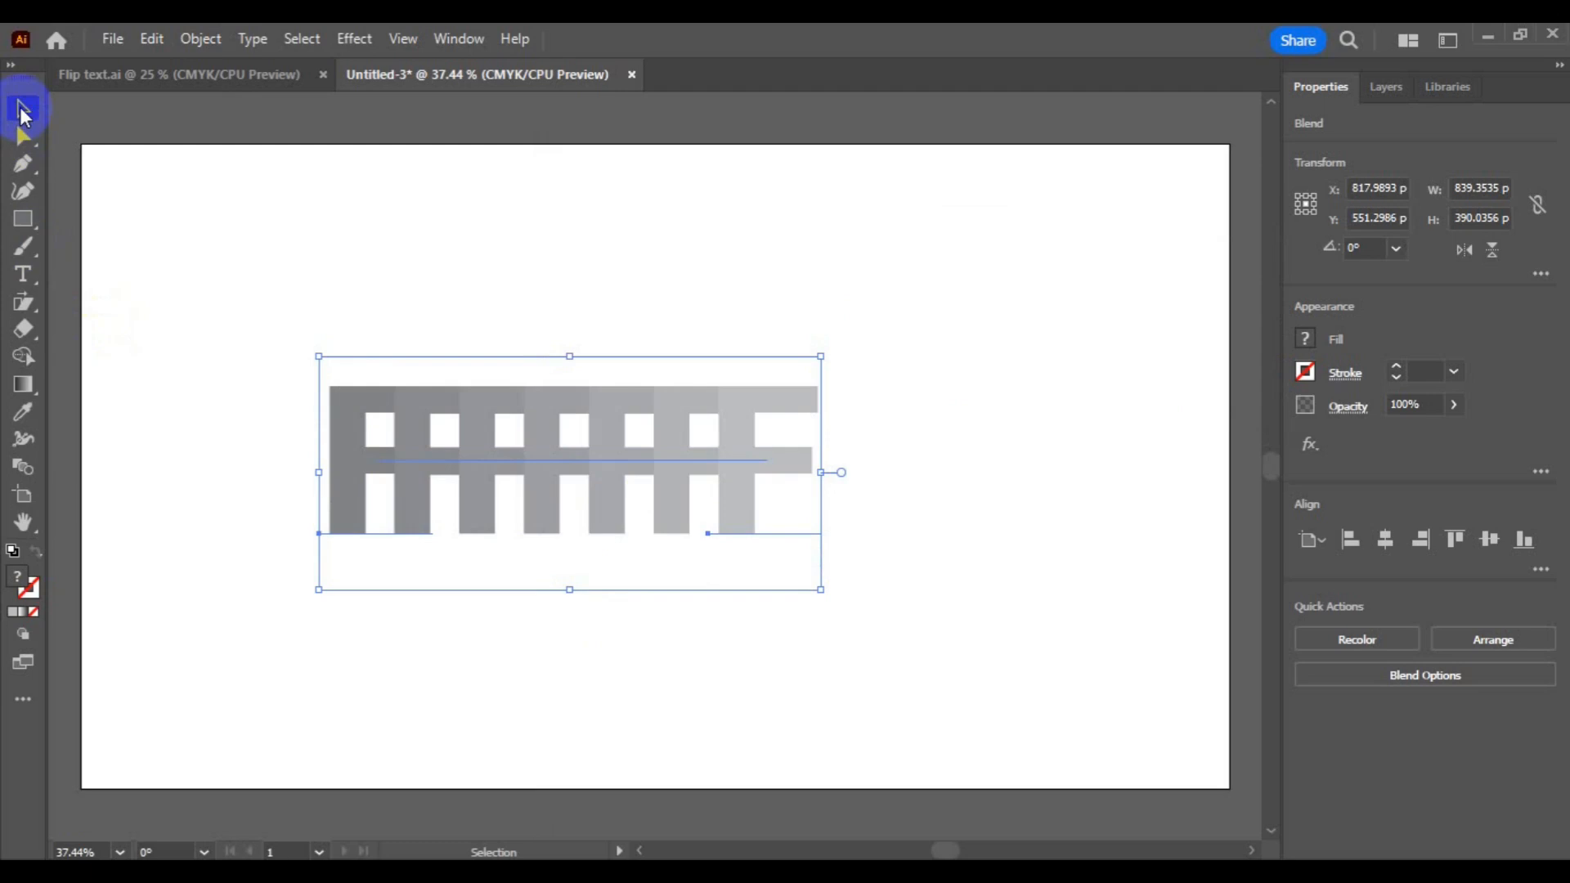
Isolate the blend group and move its light gray F almost exactly over the dark F, at about X 498 px
right_click(734, 463)
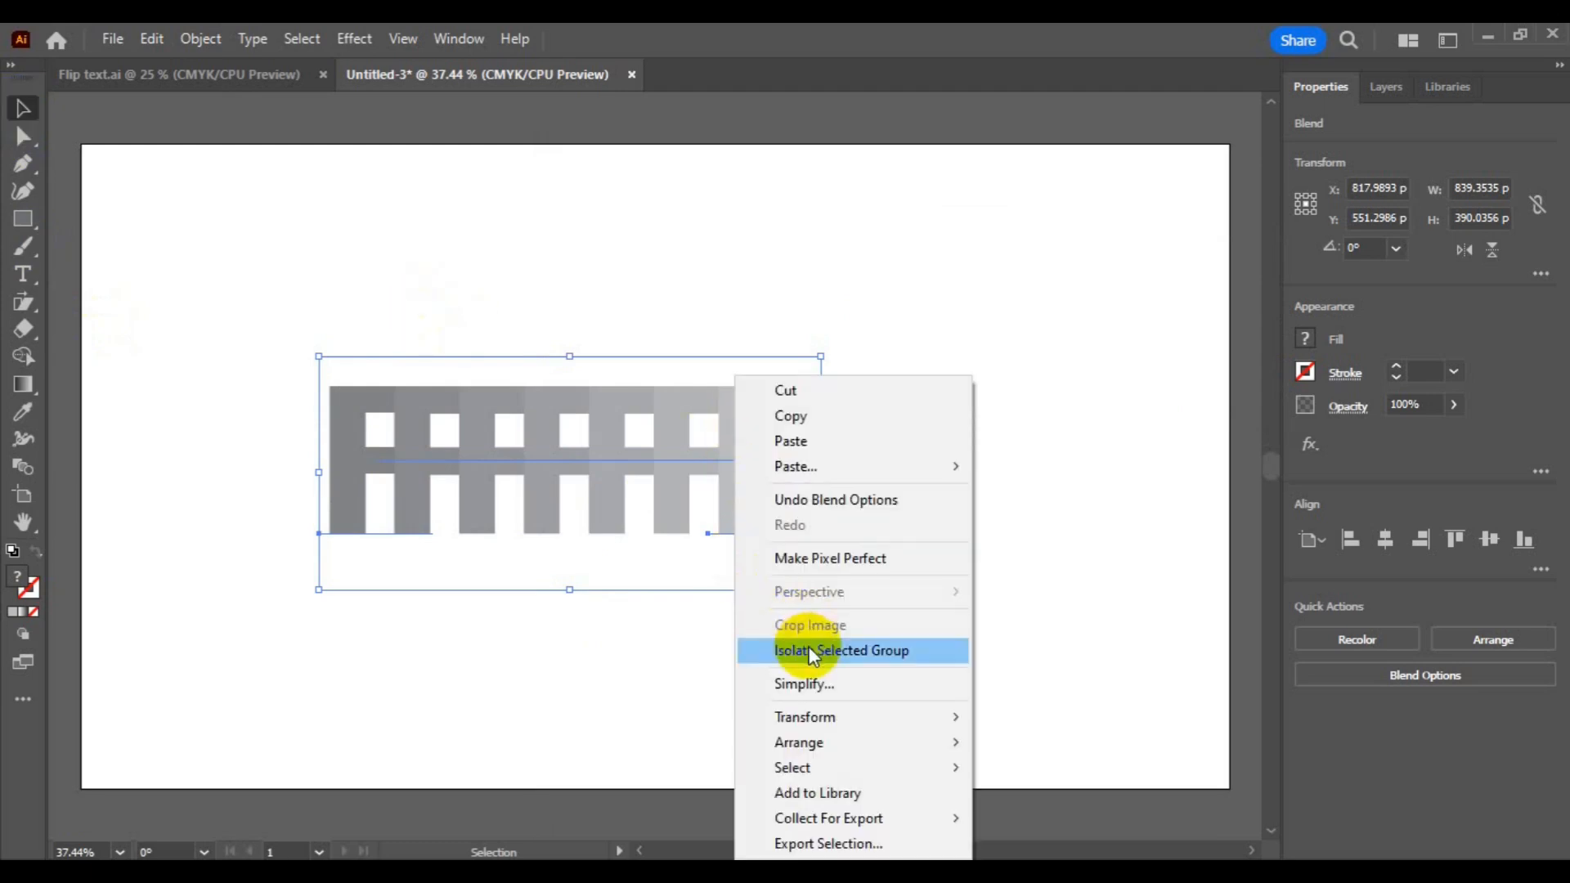
left_click(832, 651)
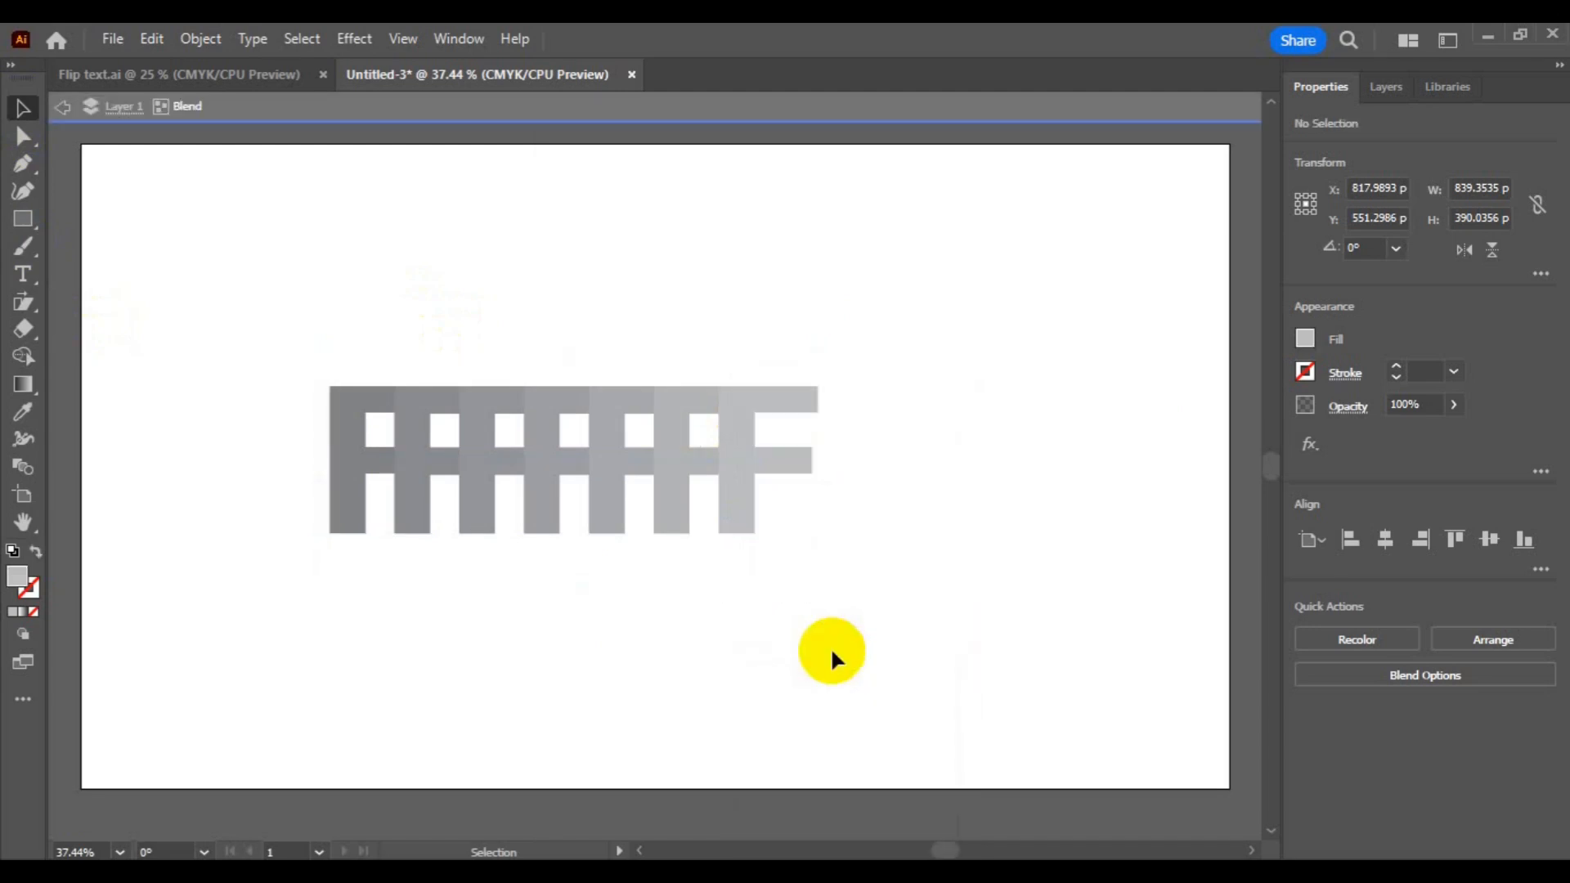
left_click(747, 493)
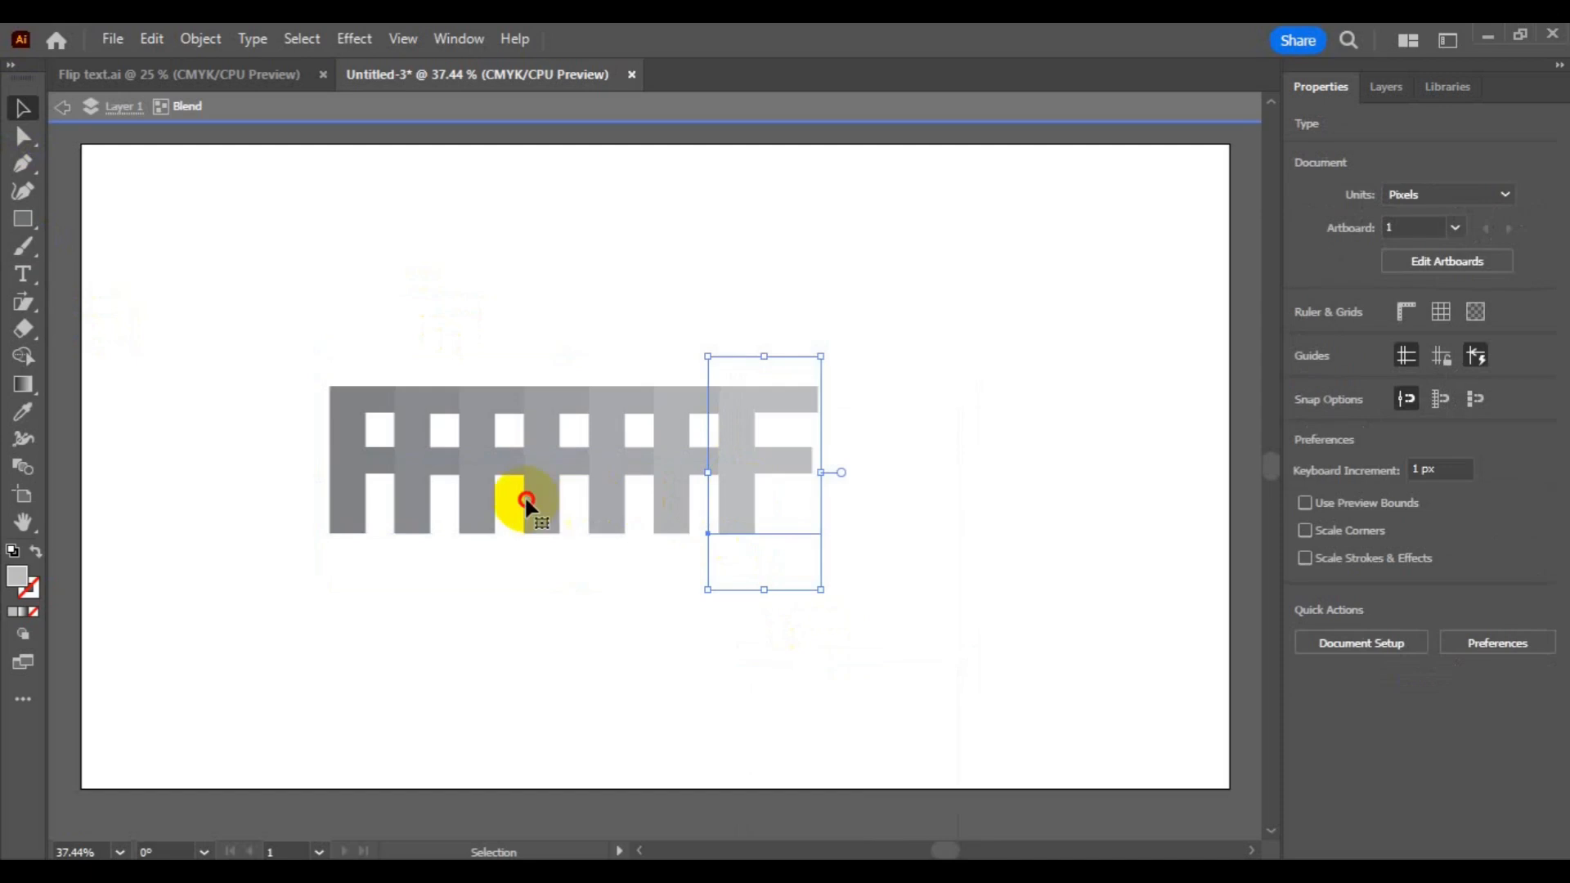
left_click_drag(376, 499, 367, 494)
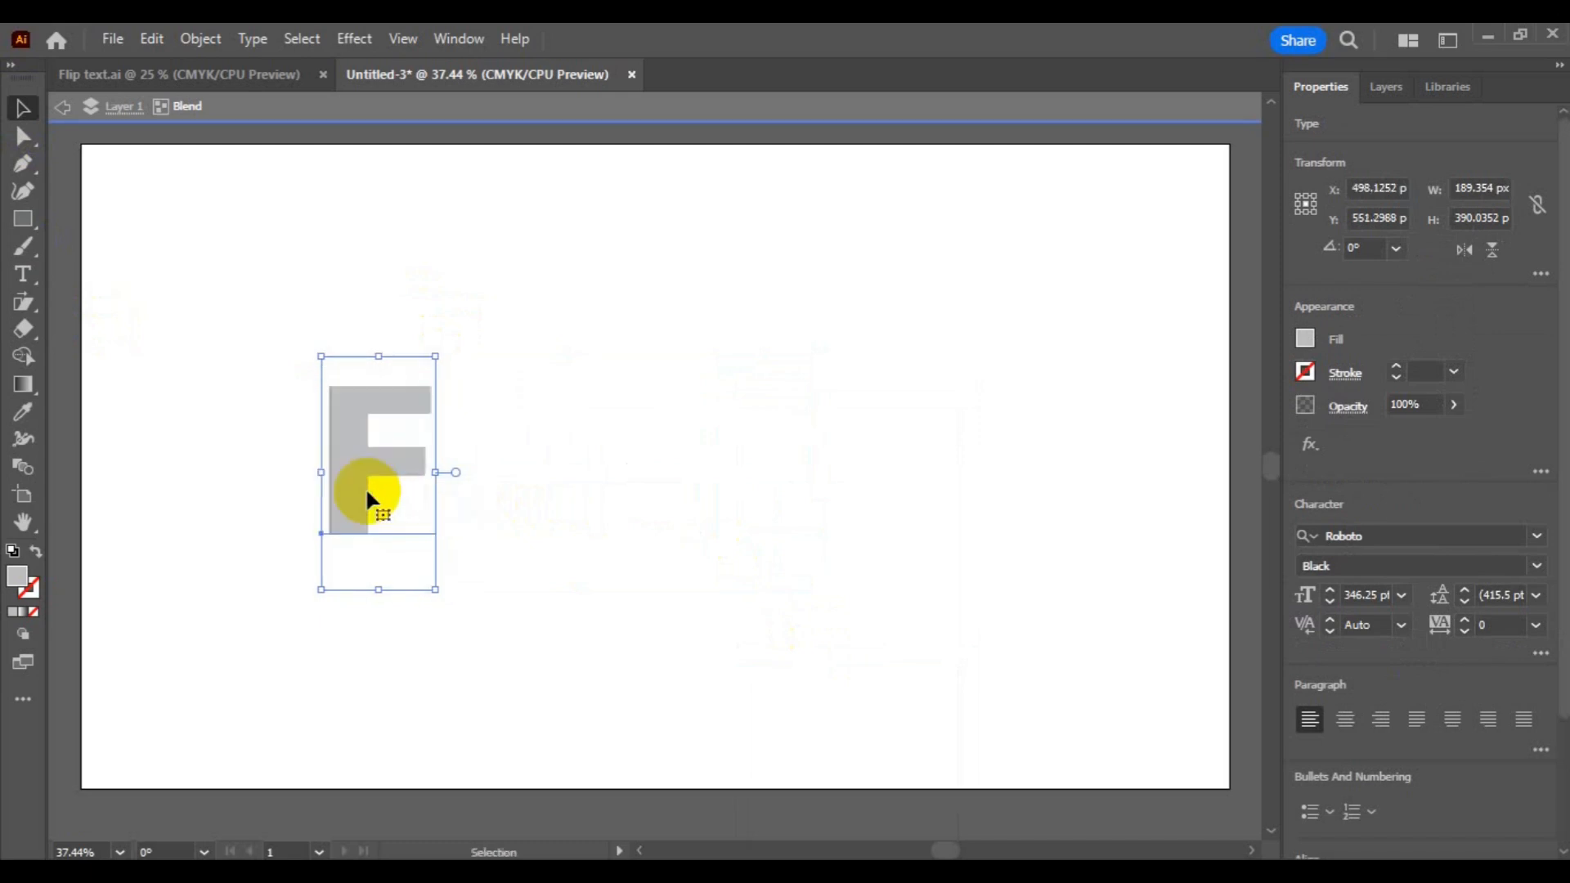
Move the light gray F fully over the dark F, to about X 492 px
key("ctrl+equal")
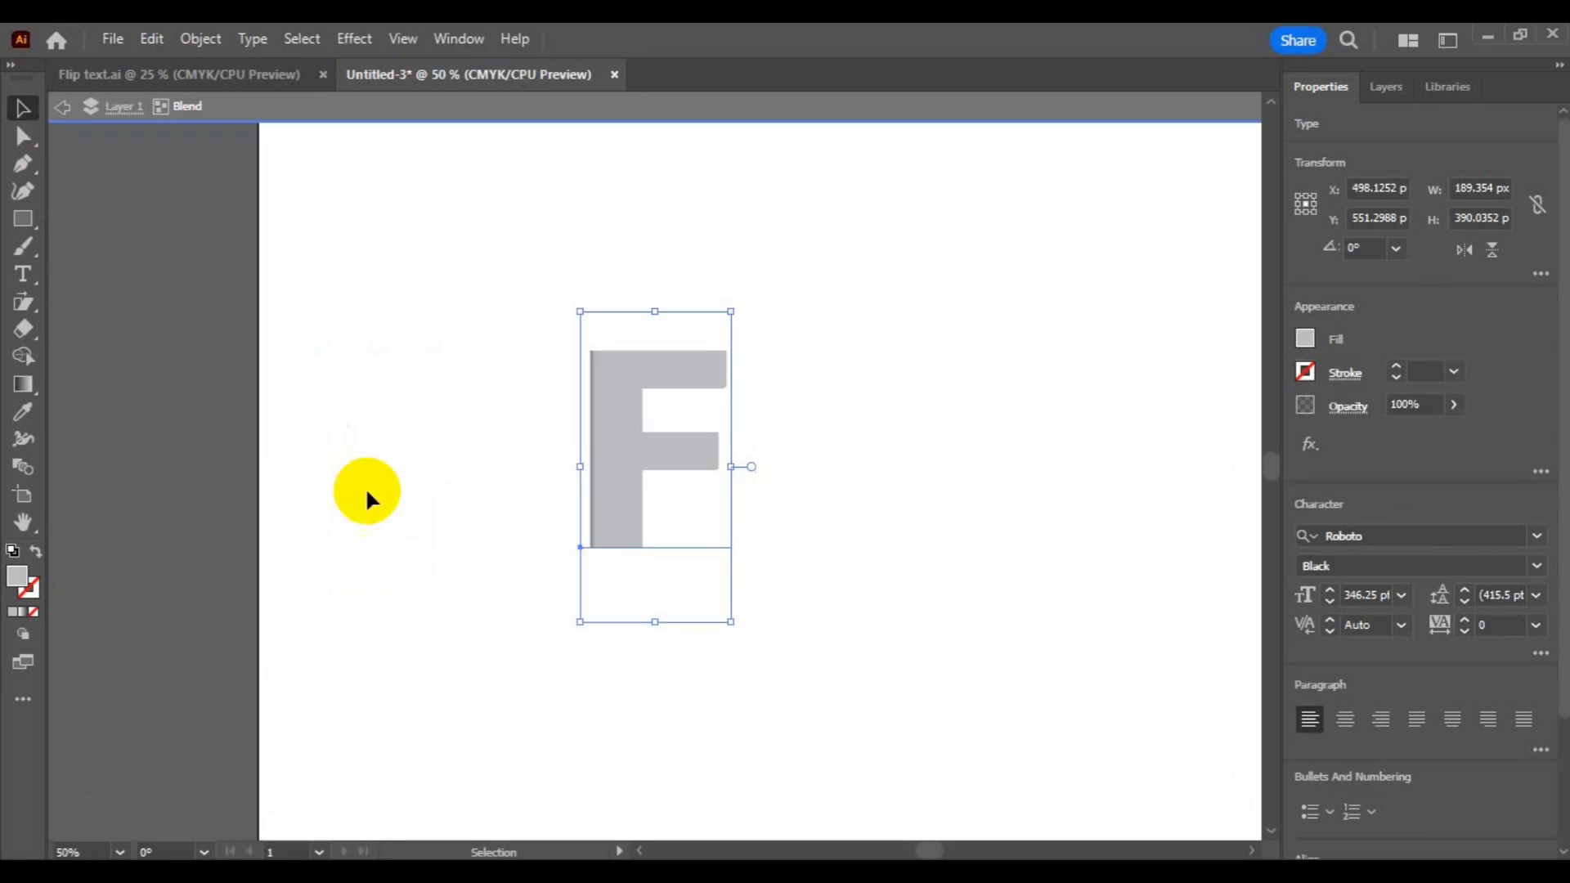
left_click(625, 456)
left_click_drag(625, 455, 620, 455)
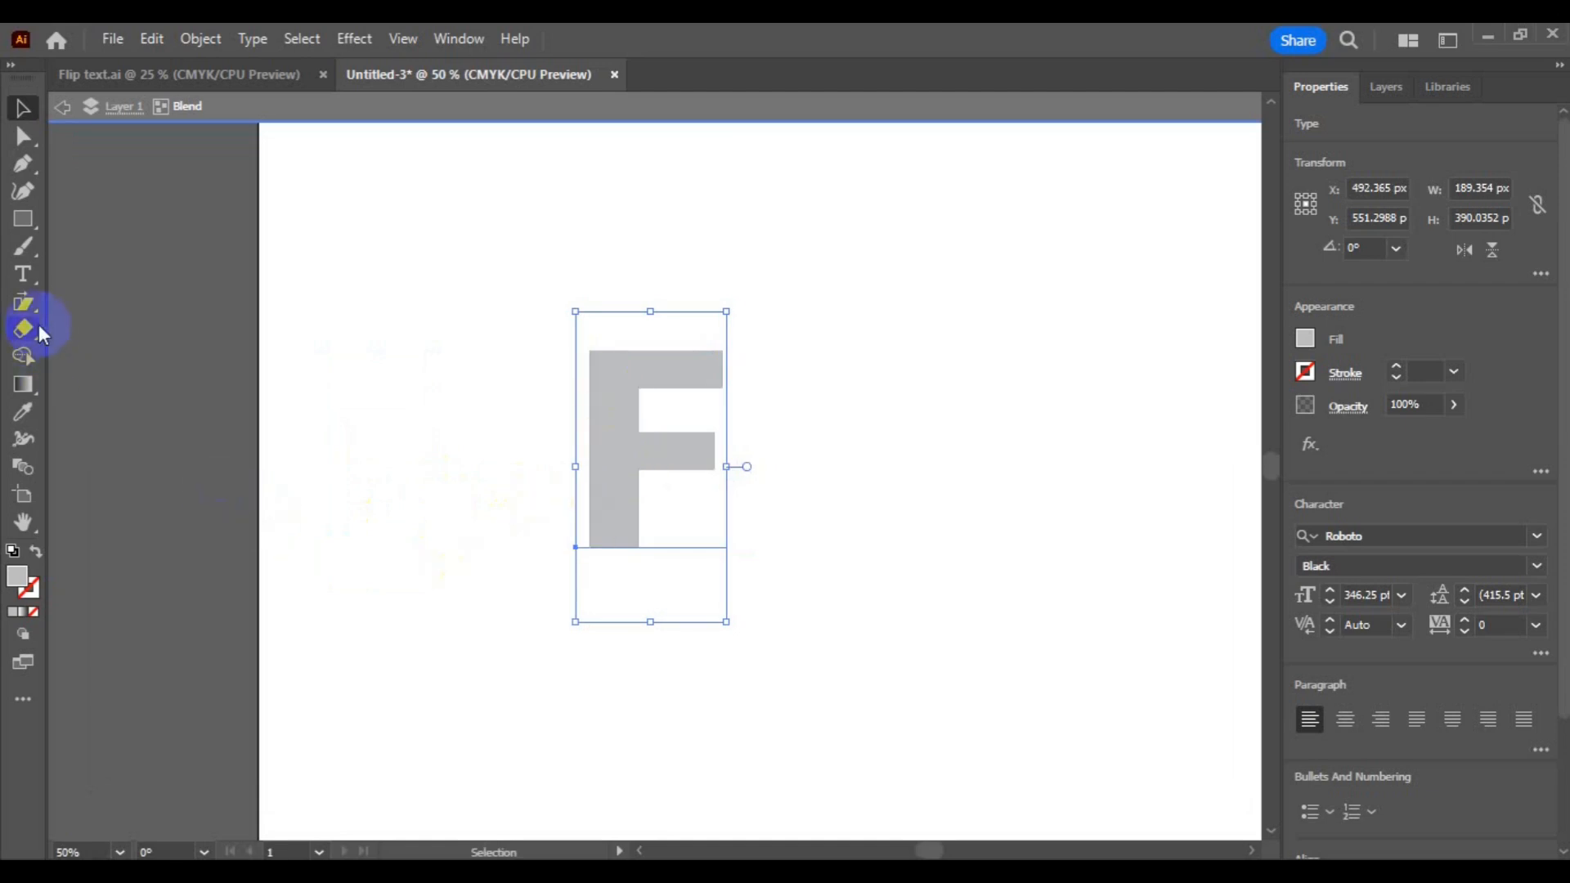
Shear the light gray F so its arms rise to the right, to about 205 by 415 px, and leave isolation mode
left_click_drag(28, 309, 111, 376)
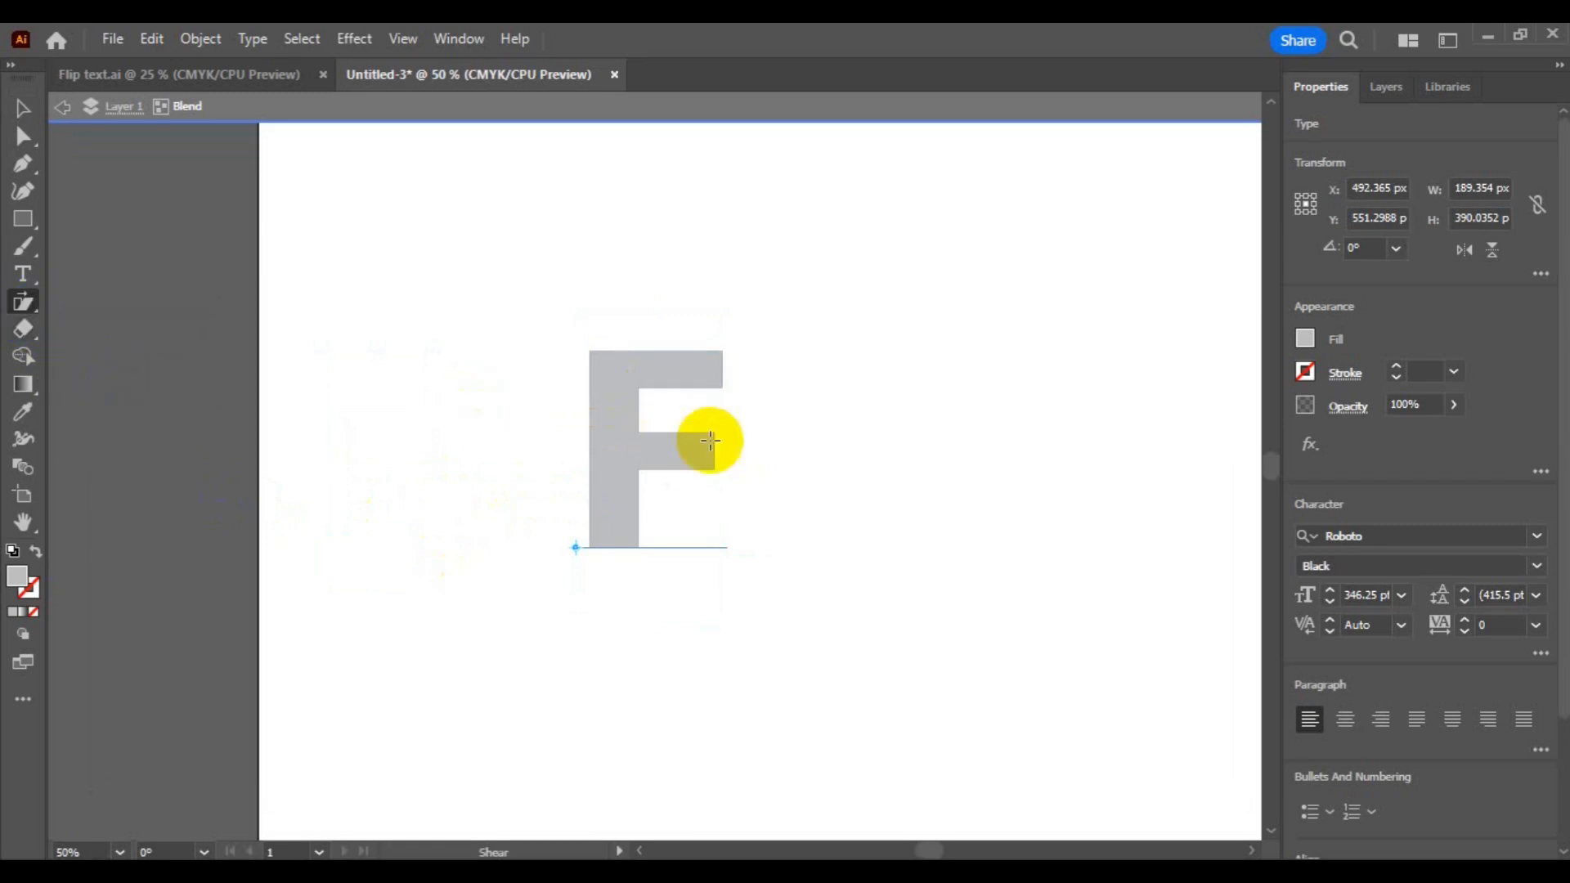
left_click_drag(715, 449, 717, 417)
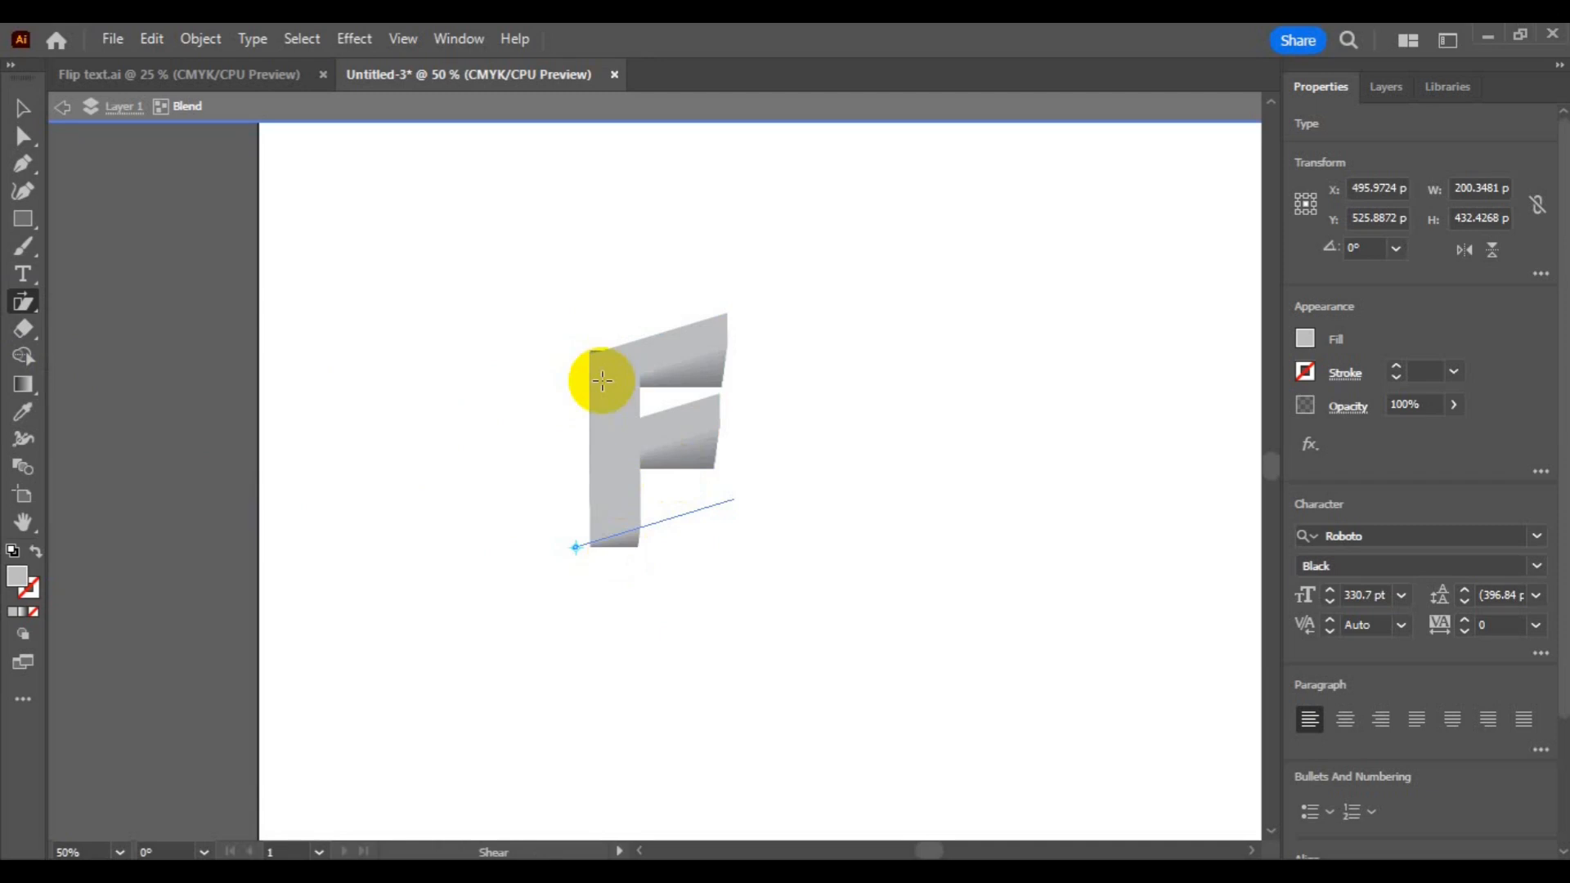
left_click_drag(595, 351, 595, 354)
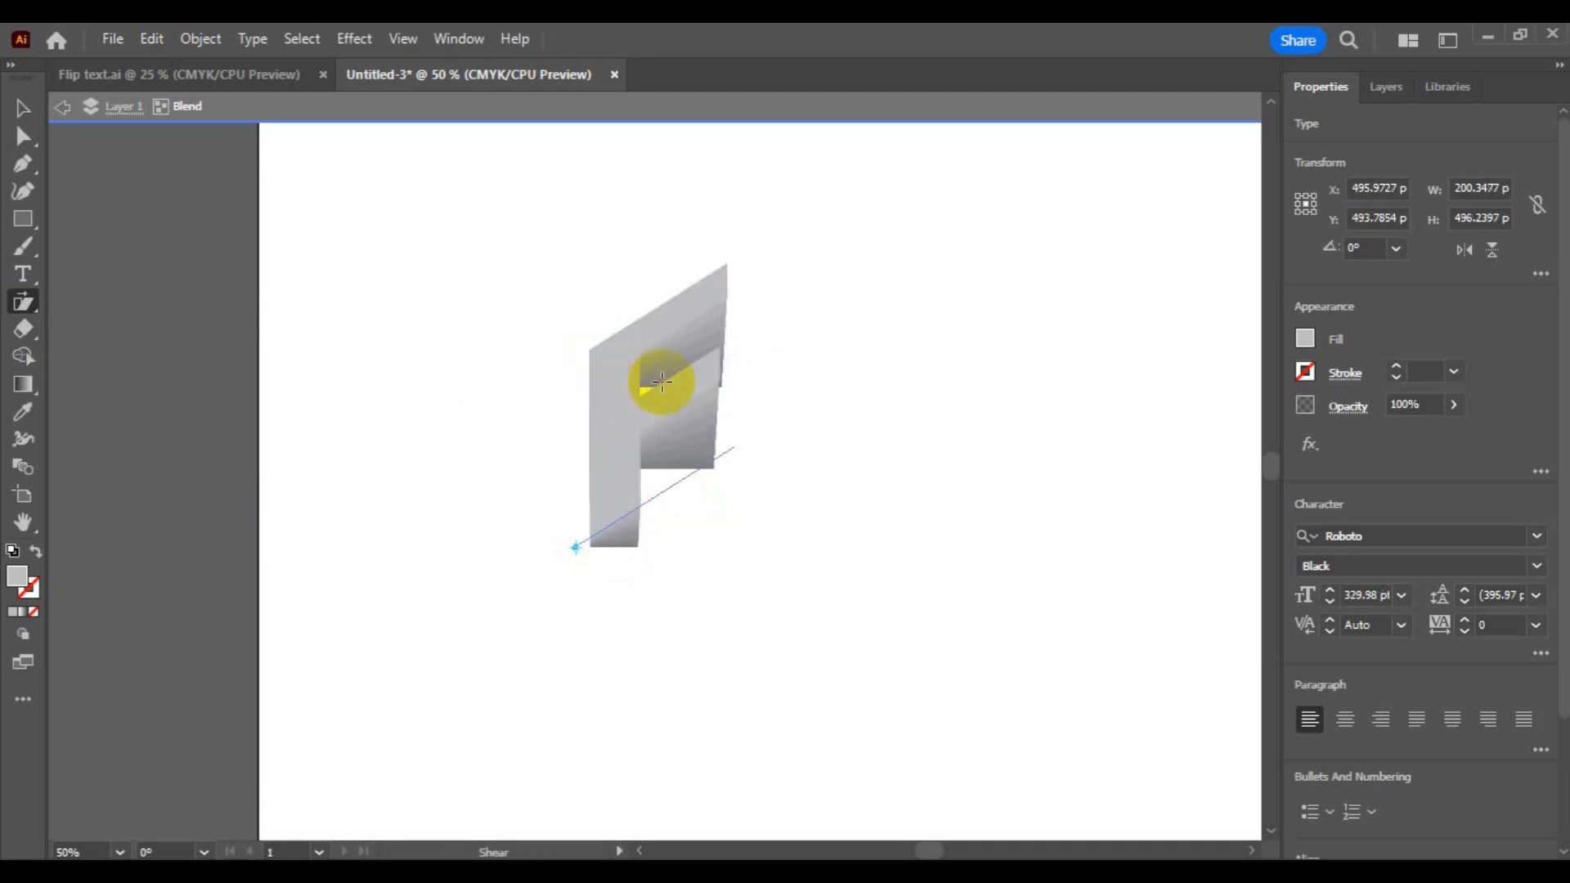
left_click_drag(696, 379, 697, 410)
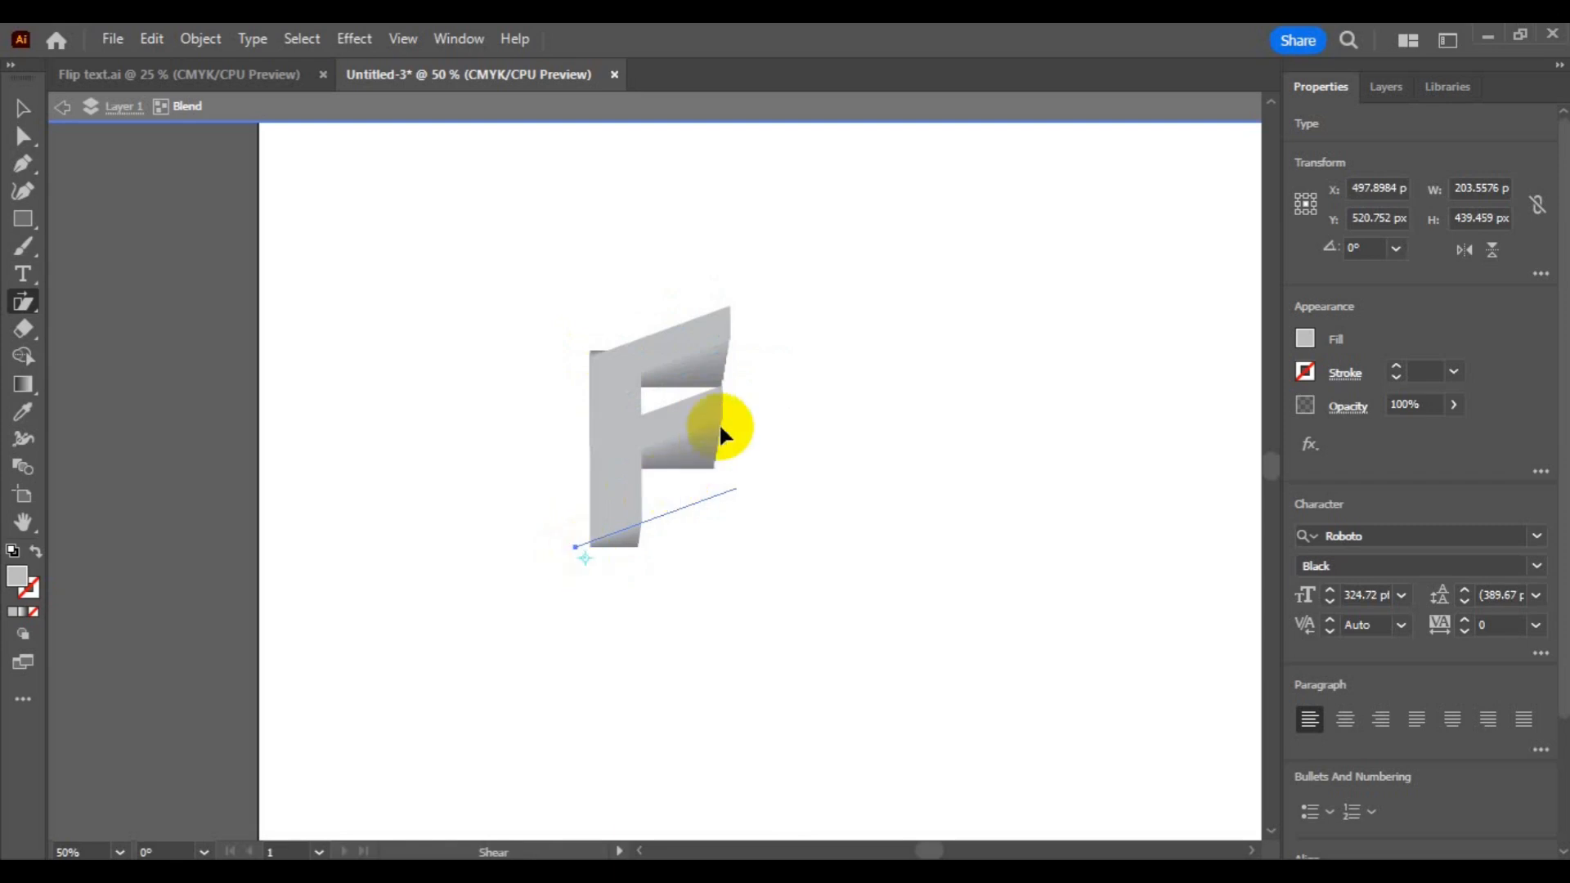
left_click_drag(717, 411, 715, 423)
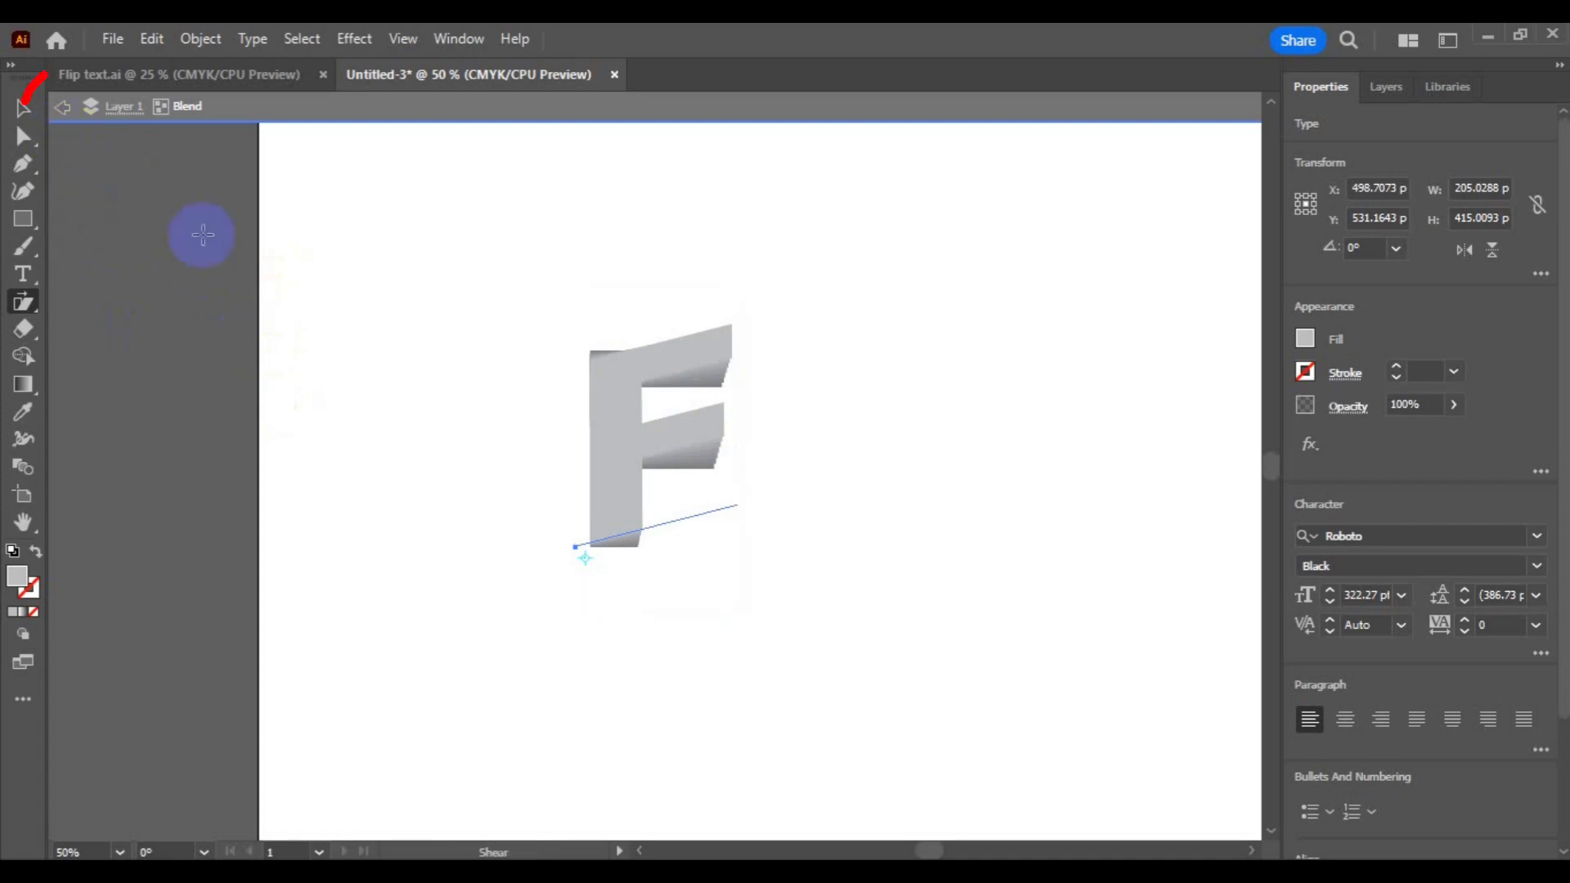
left_click(61, 113)
left_click(62, 113)
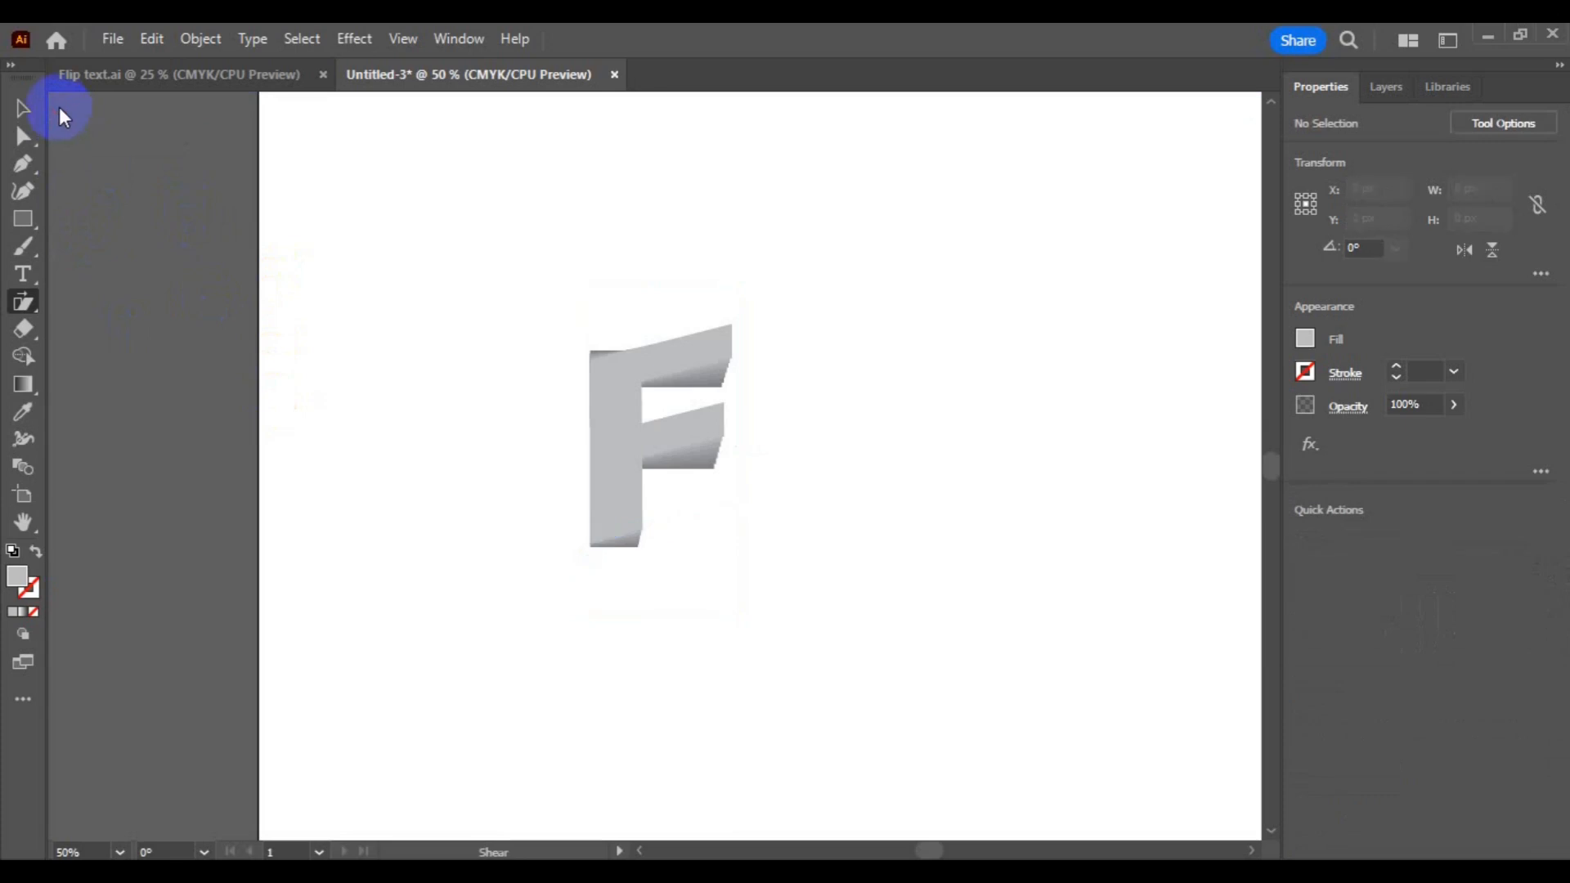
Move the blended F to about X 376 px and place a duplicate beside it at about X 587 px
left_click(22, 110)
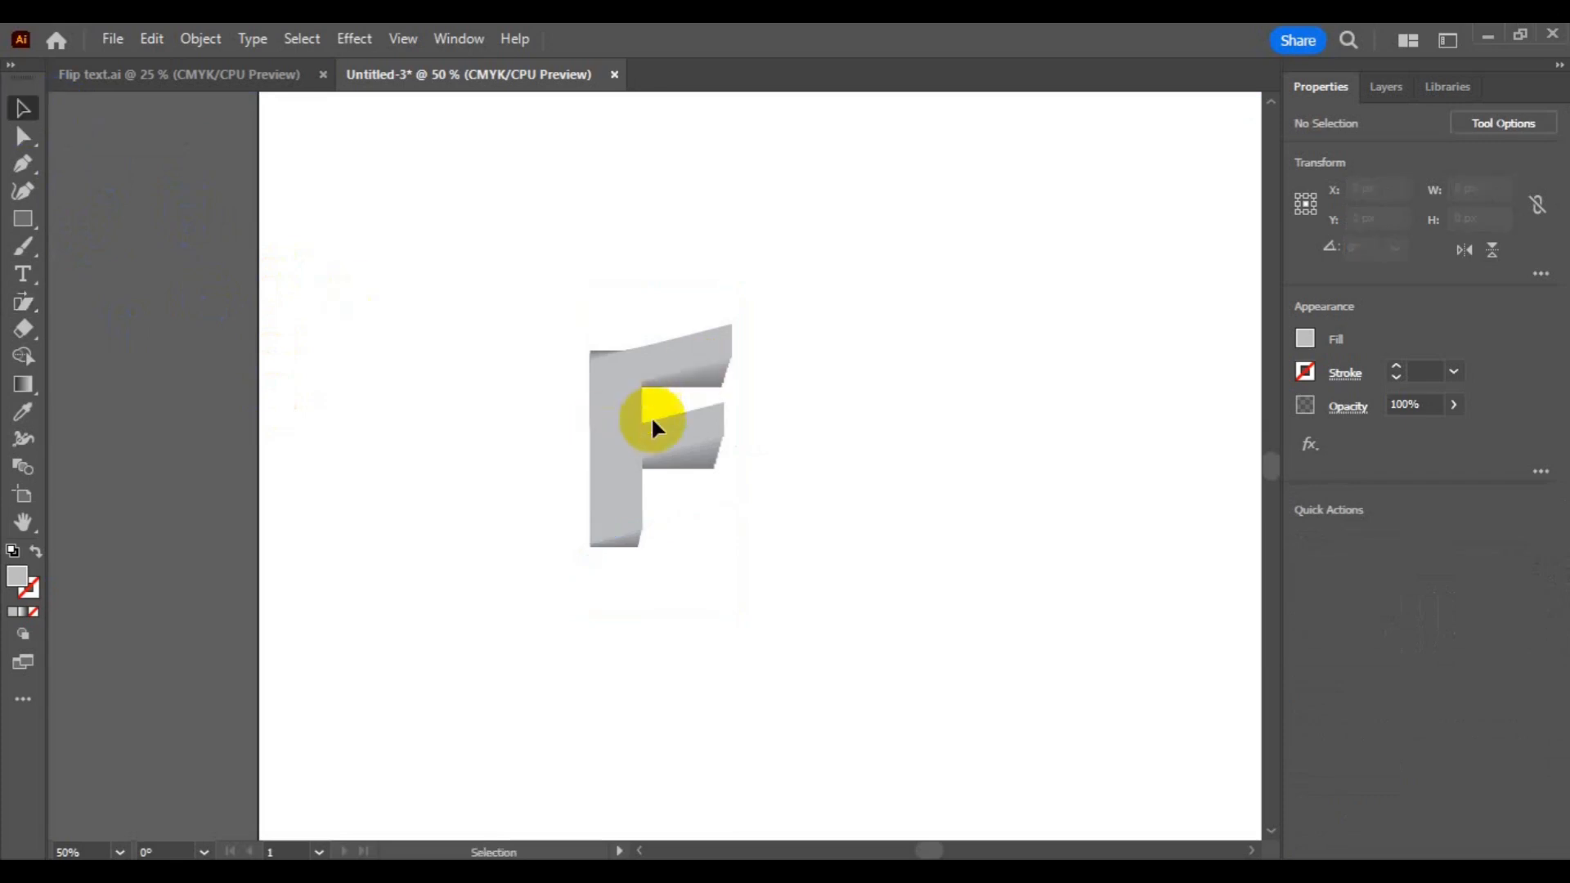
left_click(627, 442)
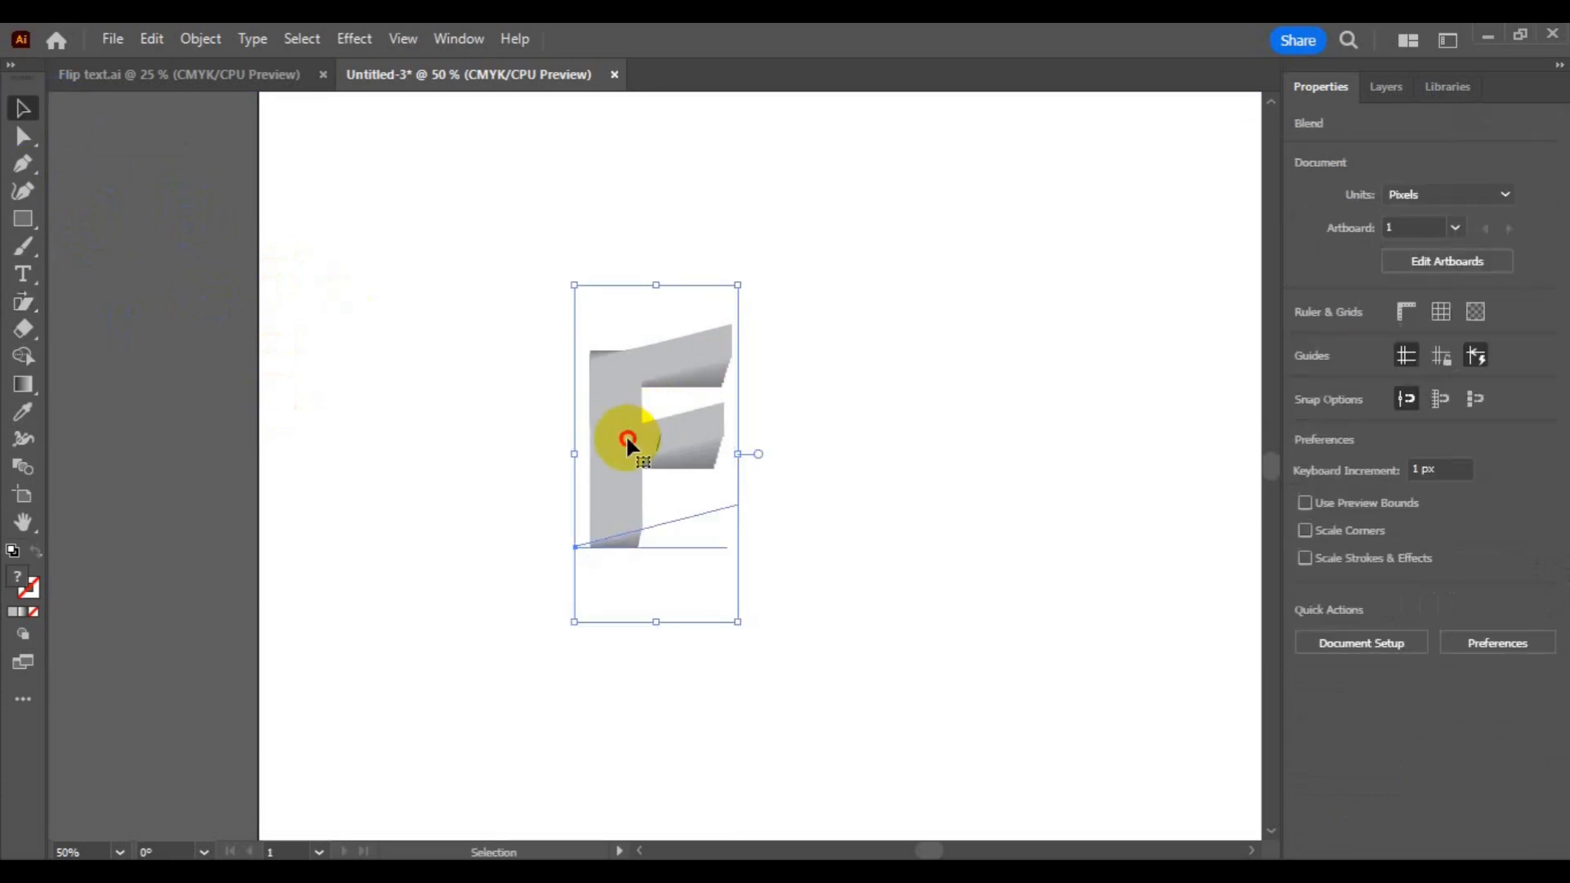
left_click_drag(581, 470, 528, 474)
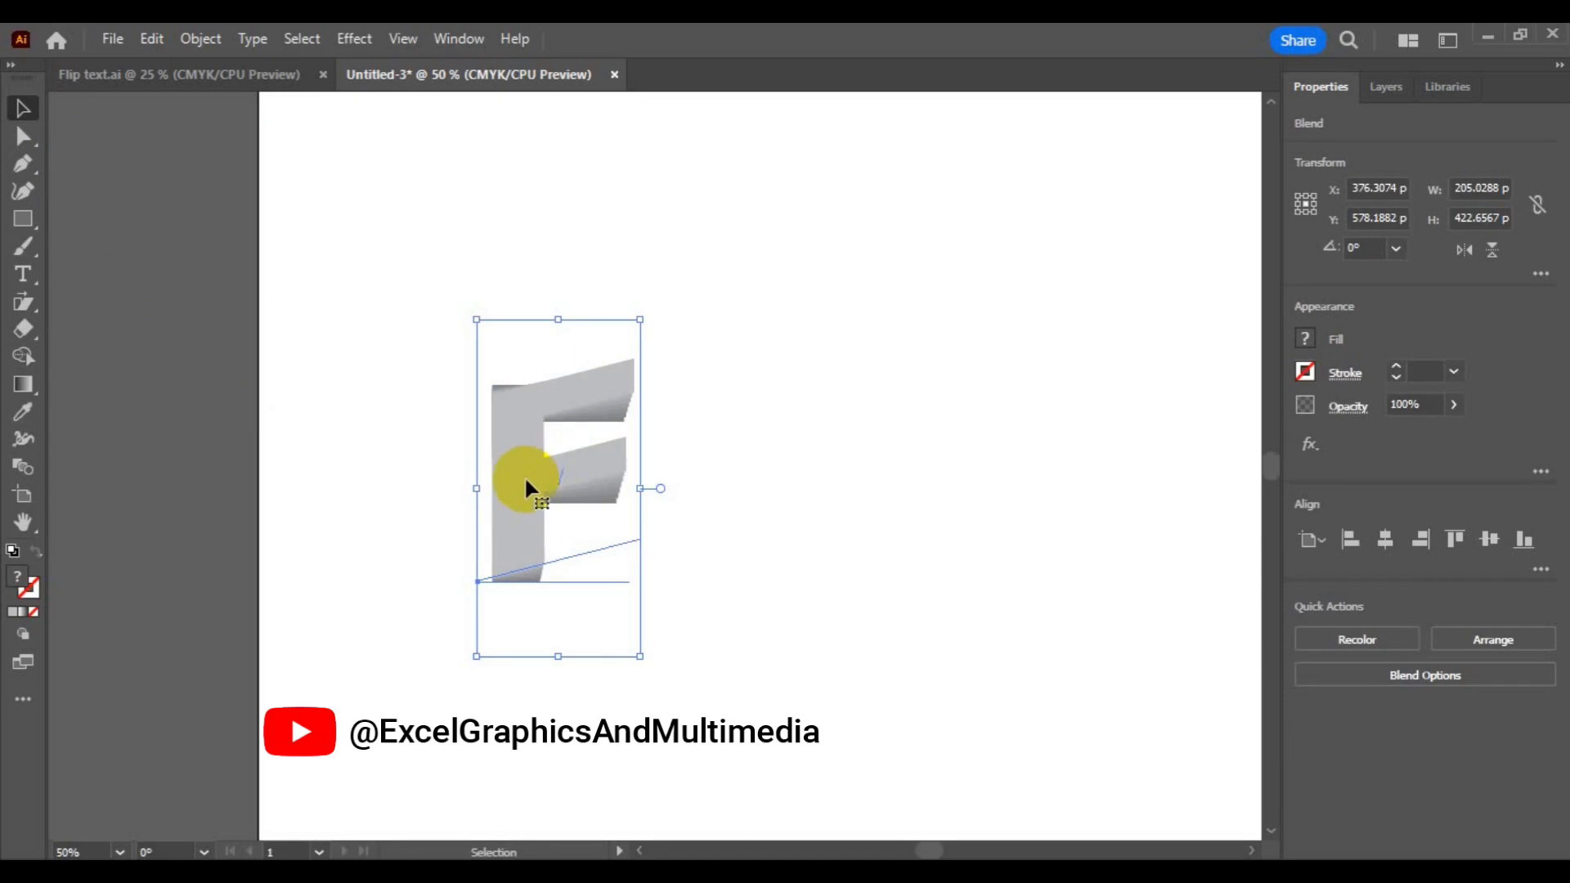
left_click_drag(526, 480, 693, 468)
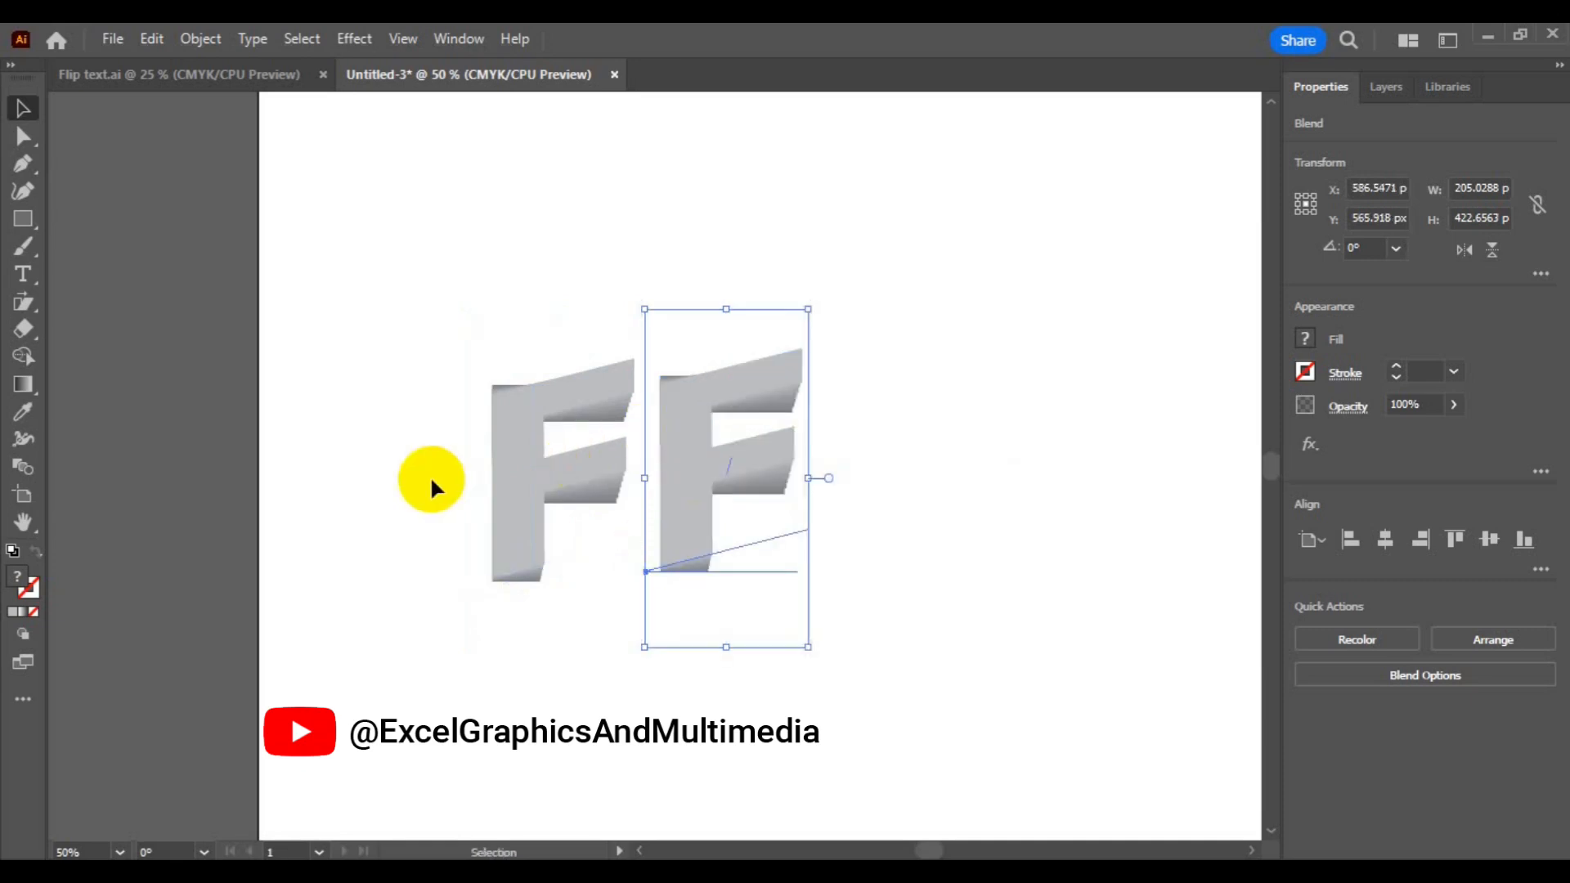
Replace both the light and the dark F in the duplicated blend with the letter L
left_click(23, 275)
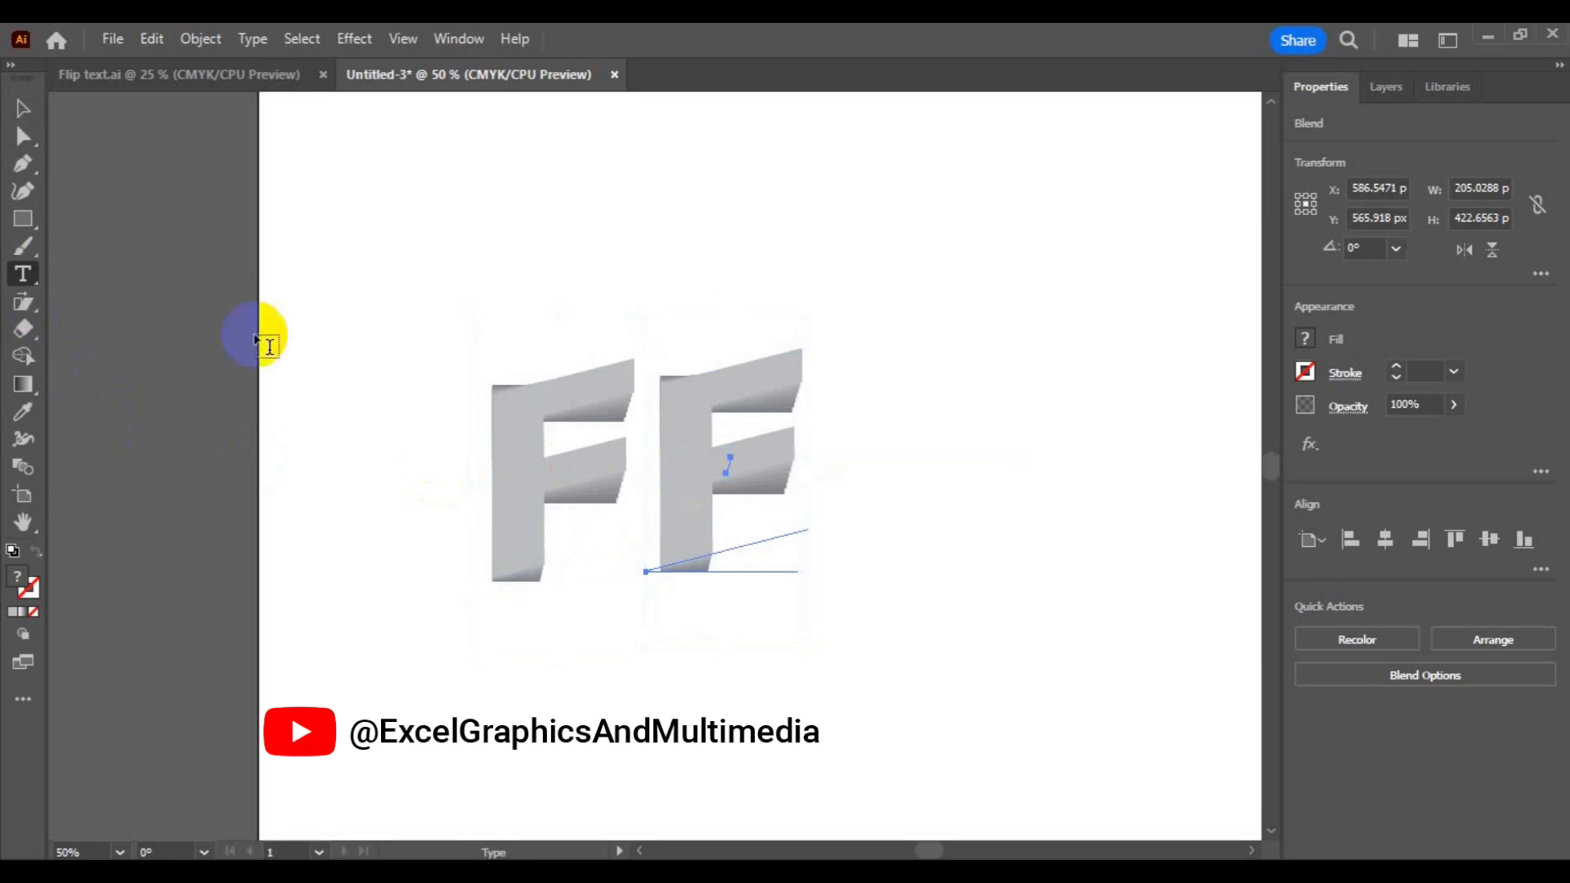
double_click(709, 482)
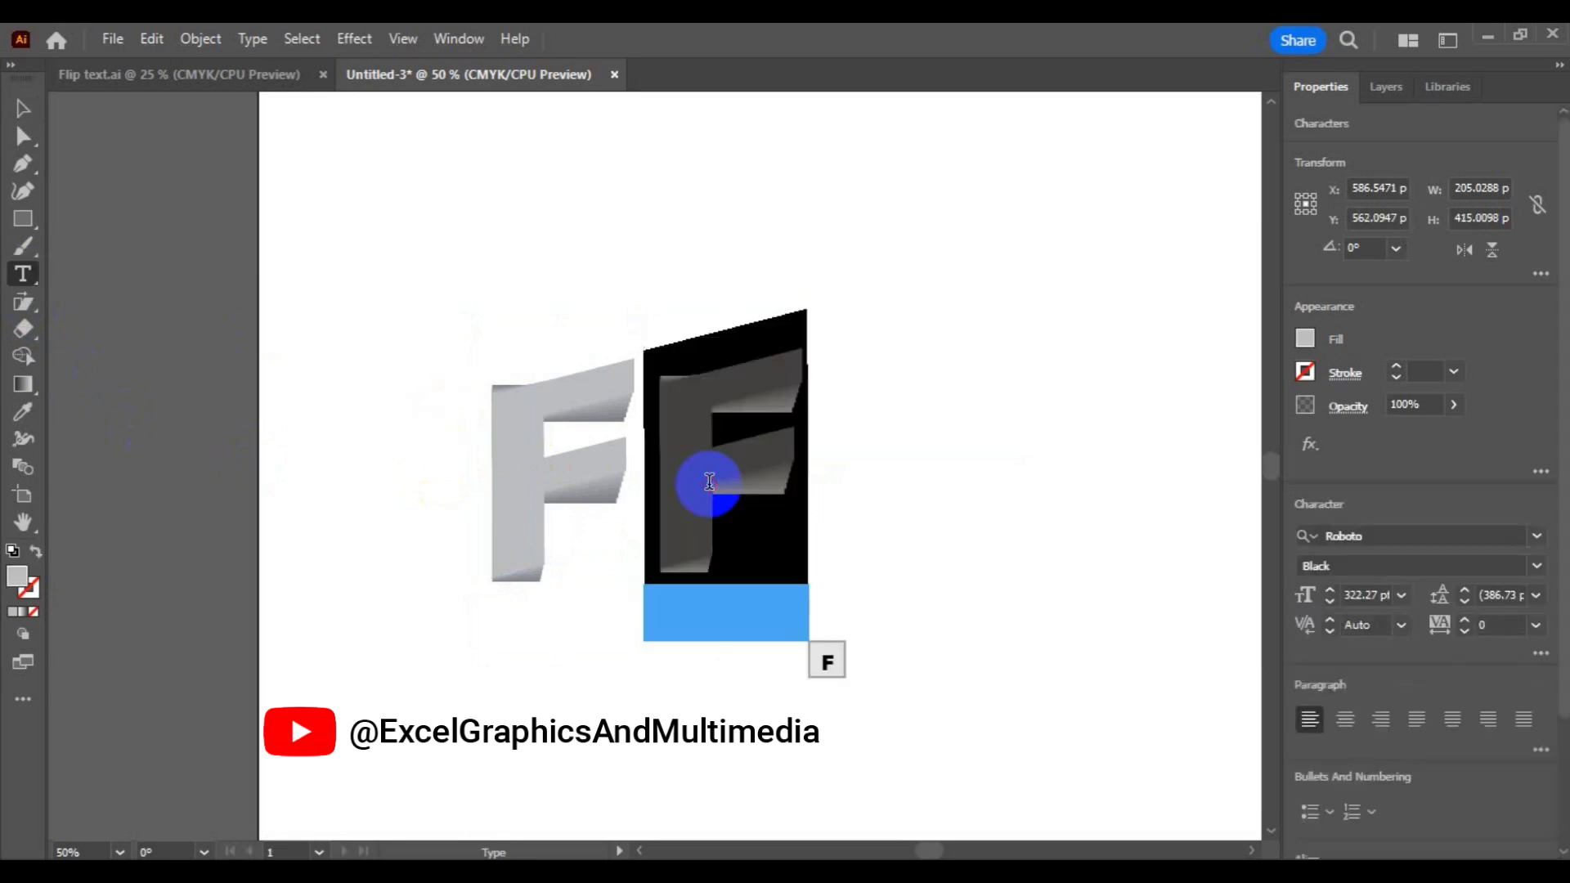
type("L")
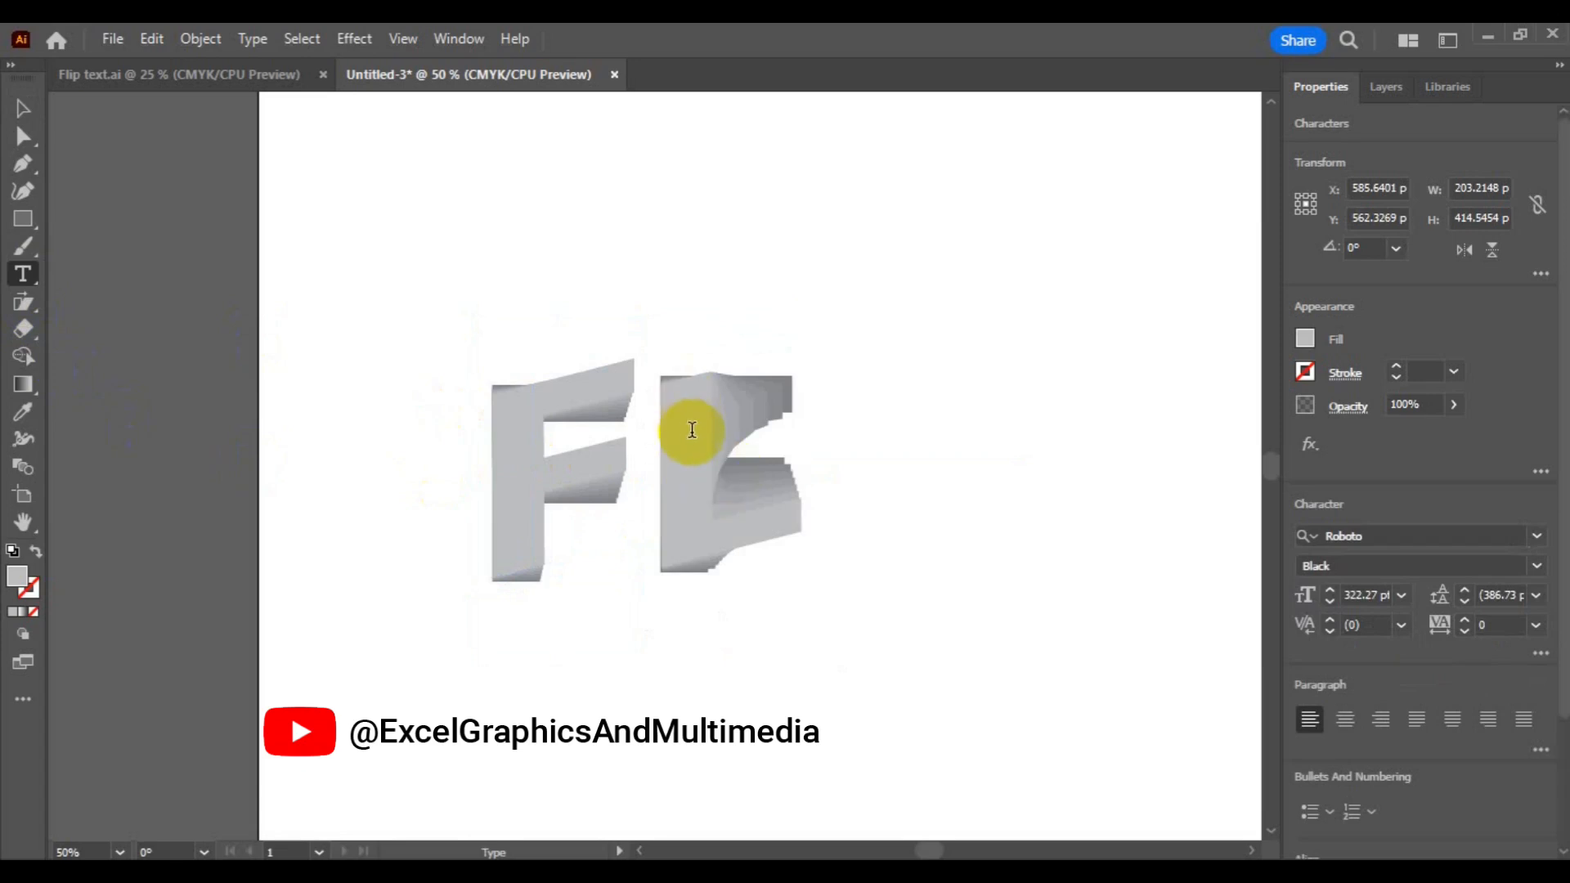
key("ctrl+plus")
key("ctrl+plus")
key("ctrl+plus")
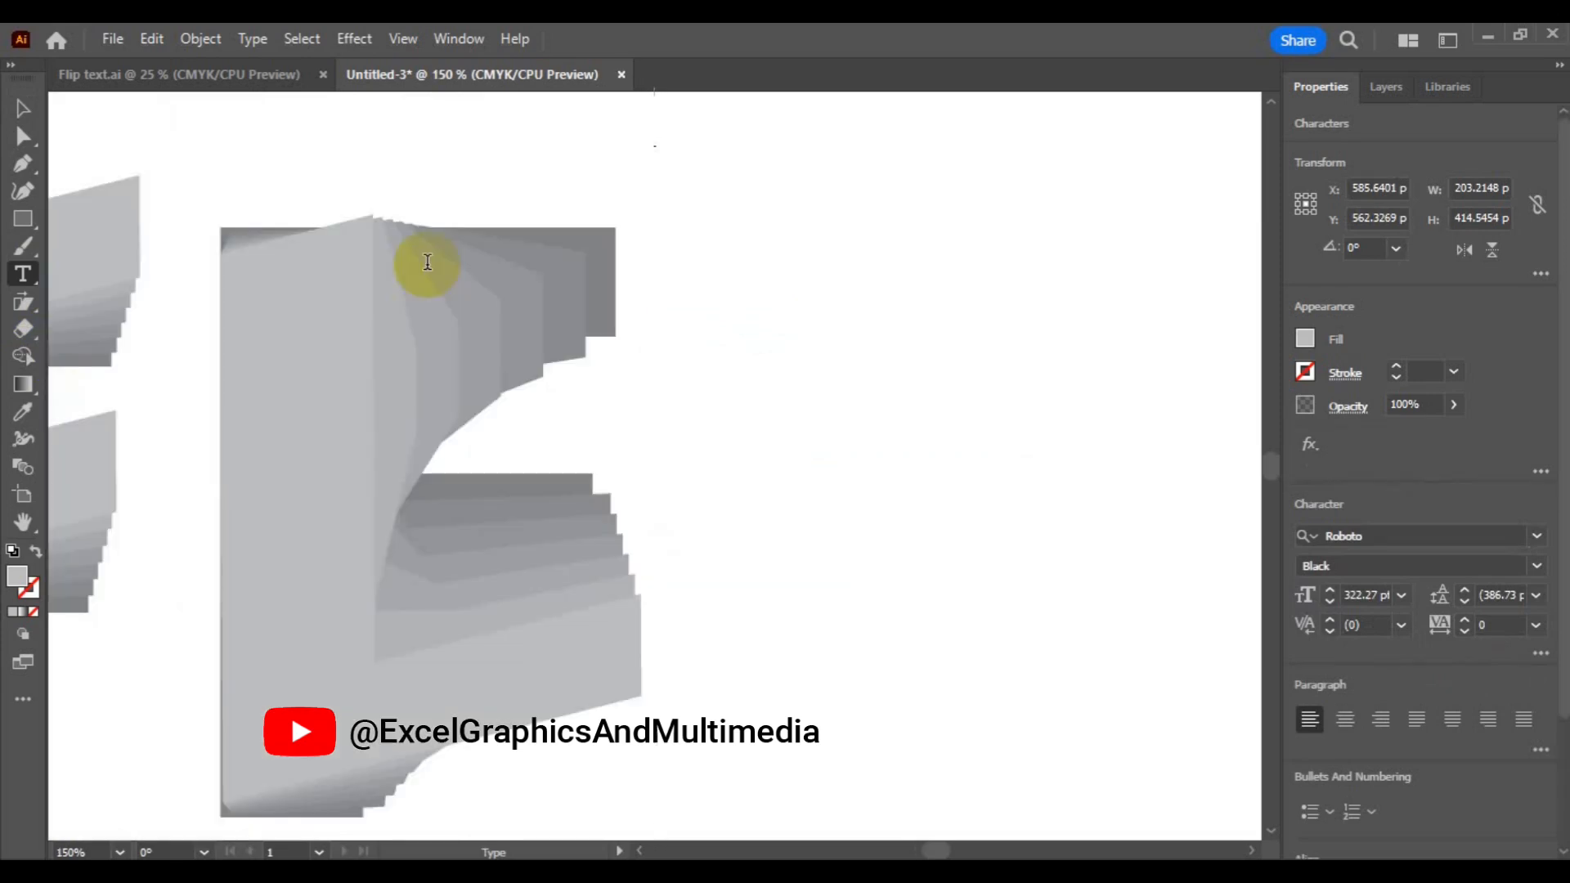
key("Escape")
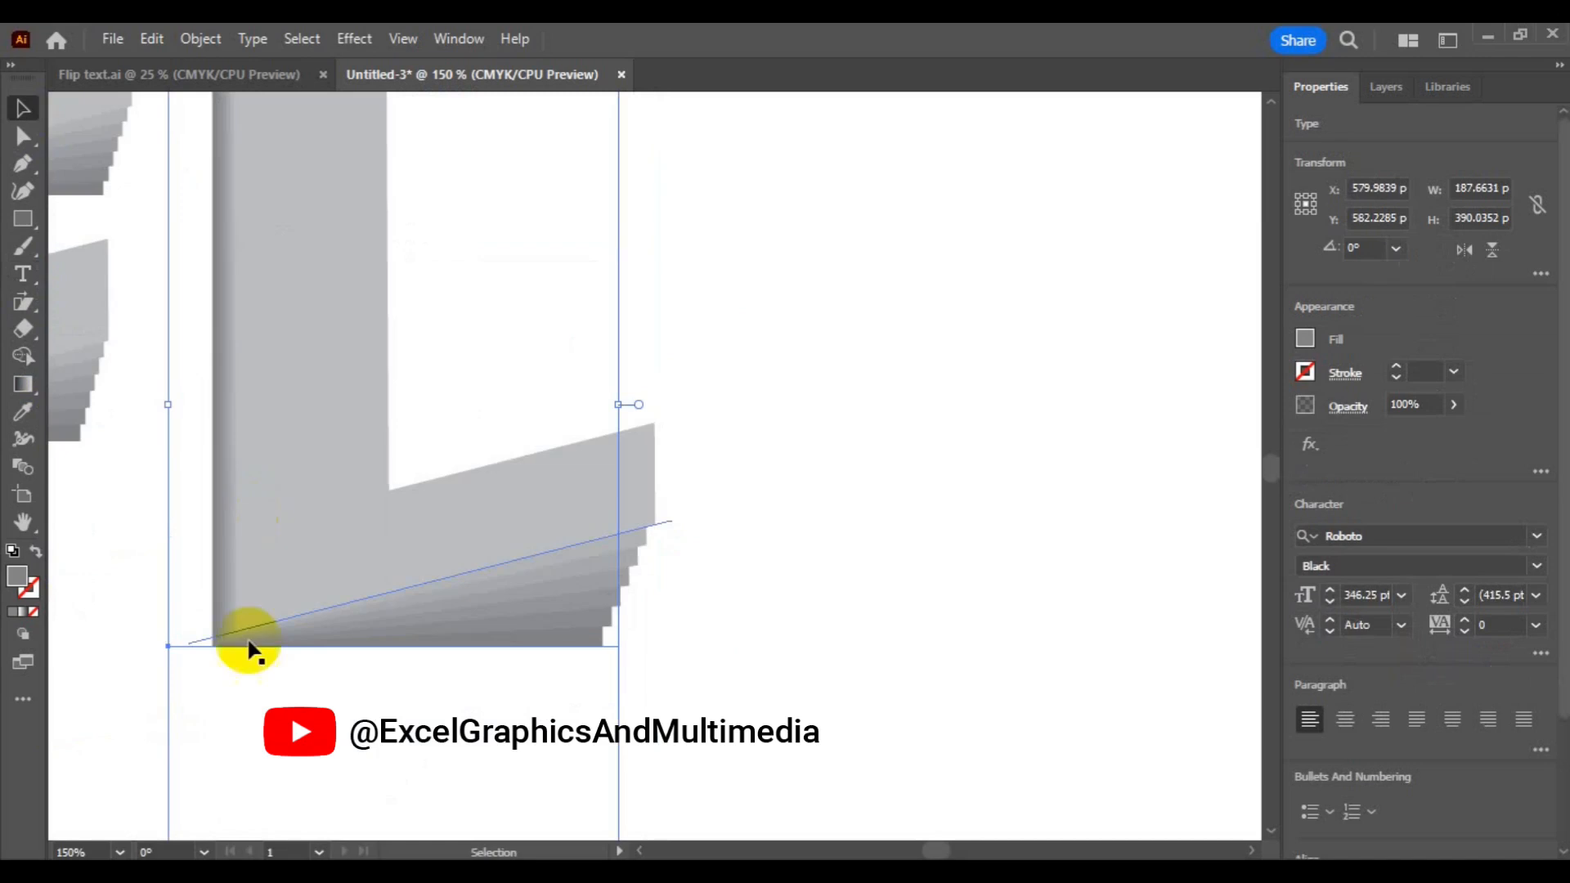
Try shearing the L blend from its lower-left corner and undo the shear
left_click_drag(238, 636, 226, 646)
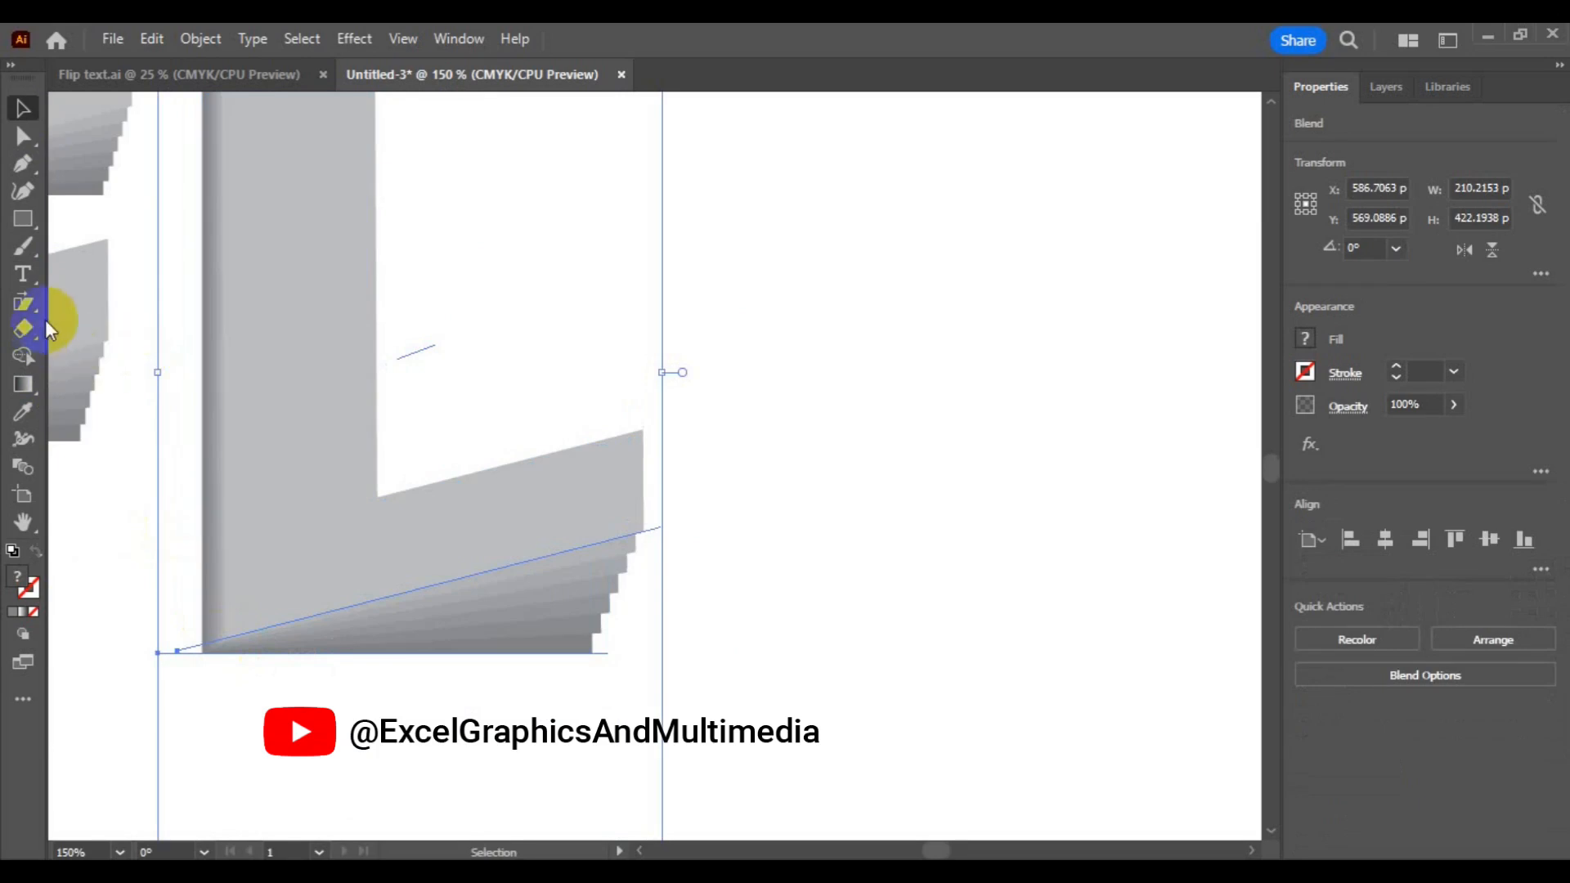
left_click(23, 307)
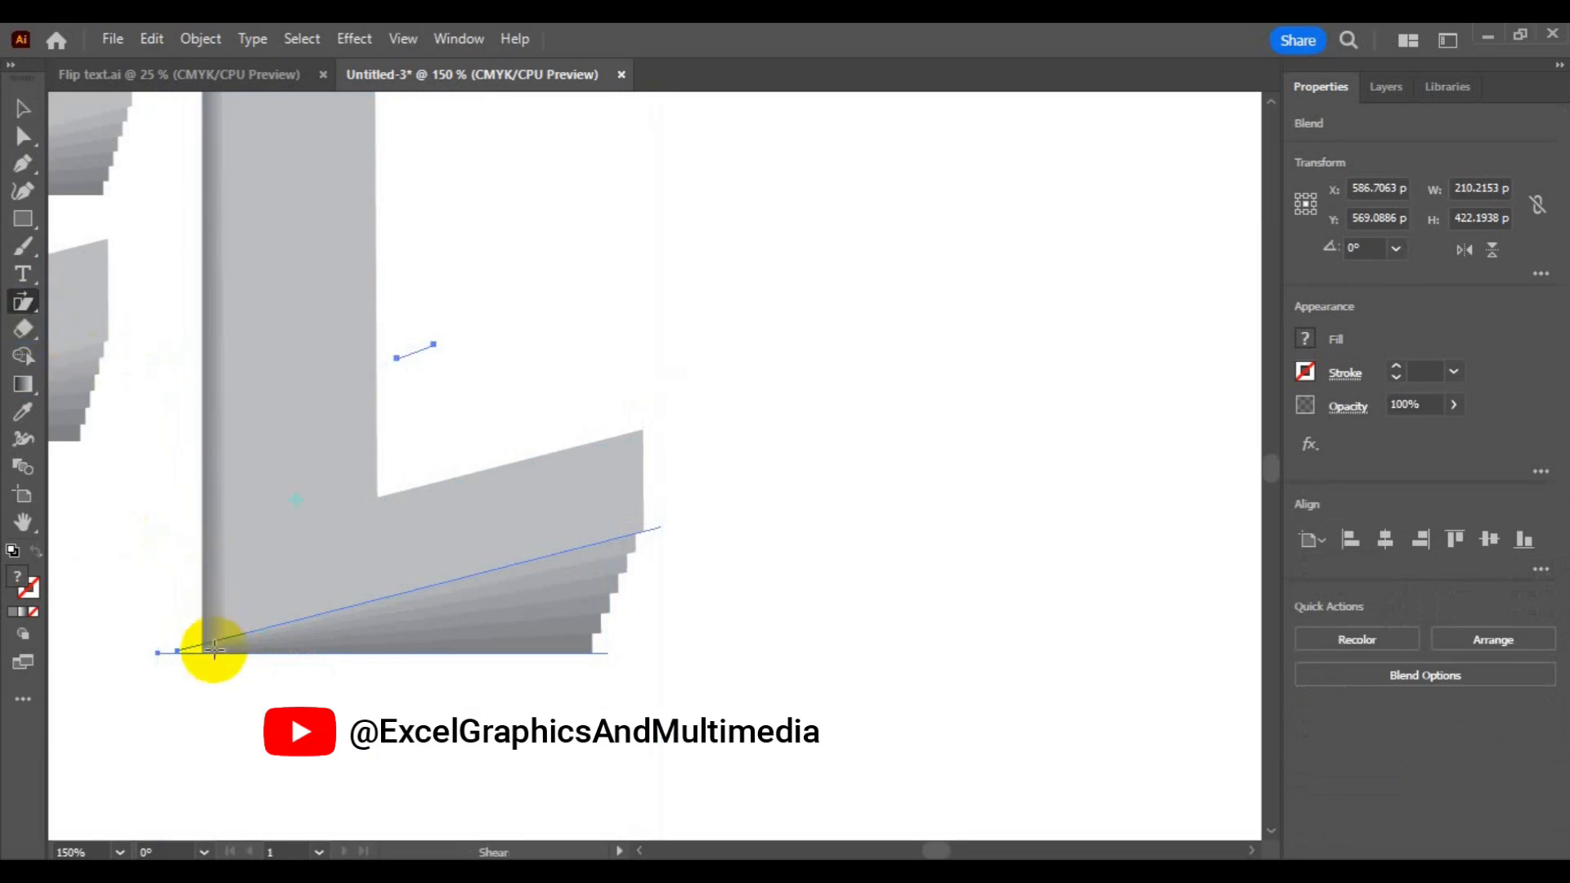
left_click_drag(215, 640, 212, 643)
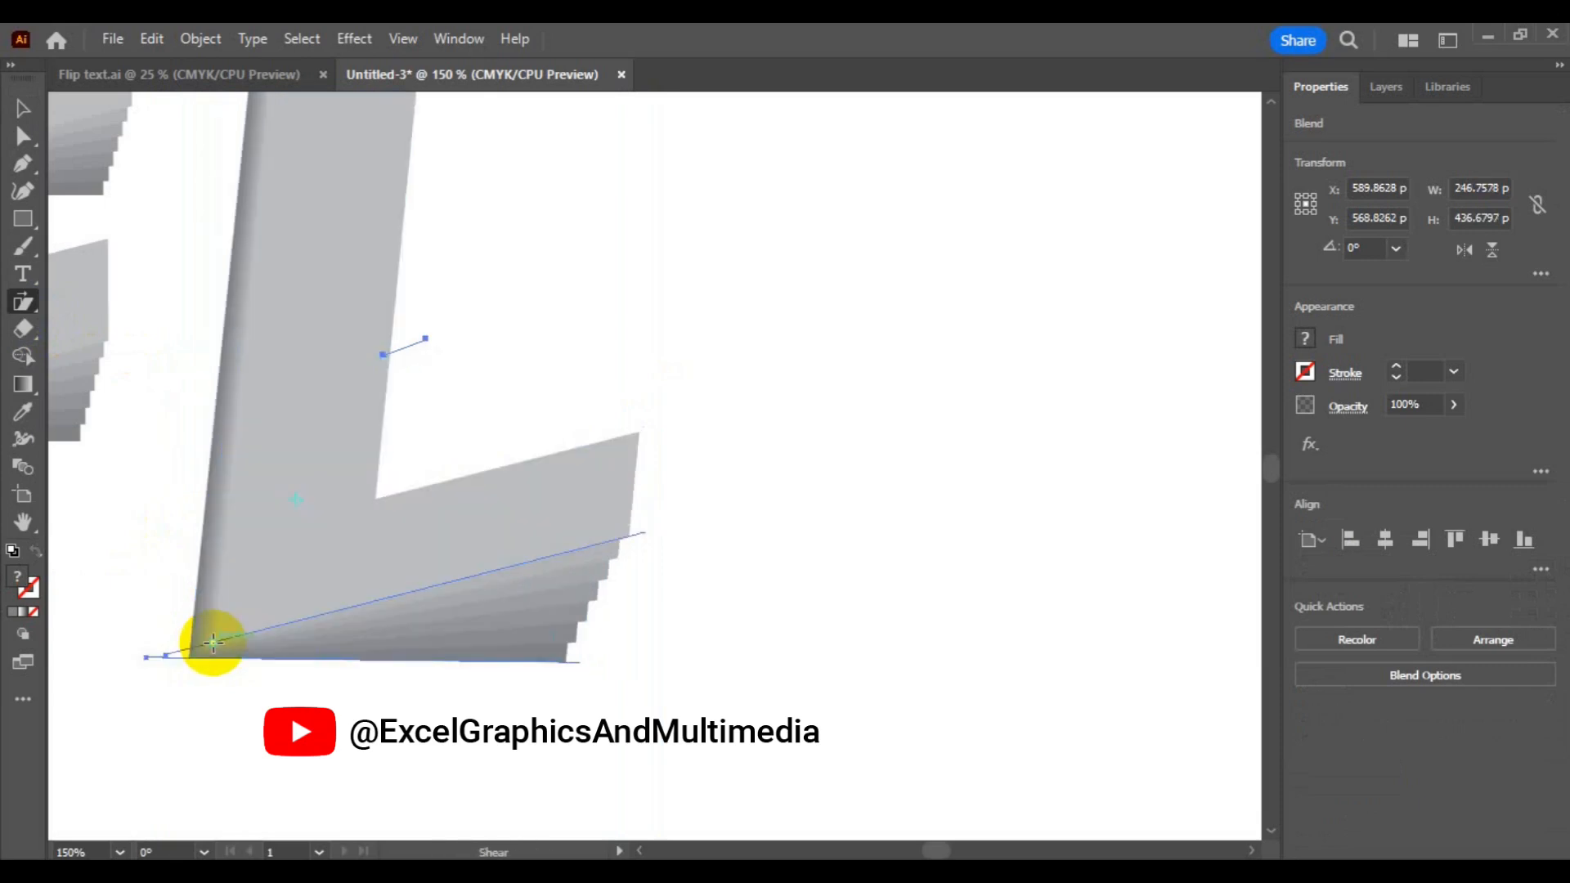
key("ctrl+minus")
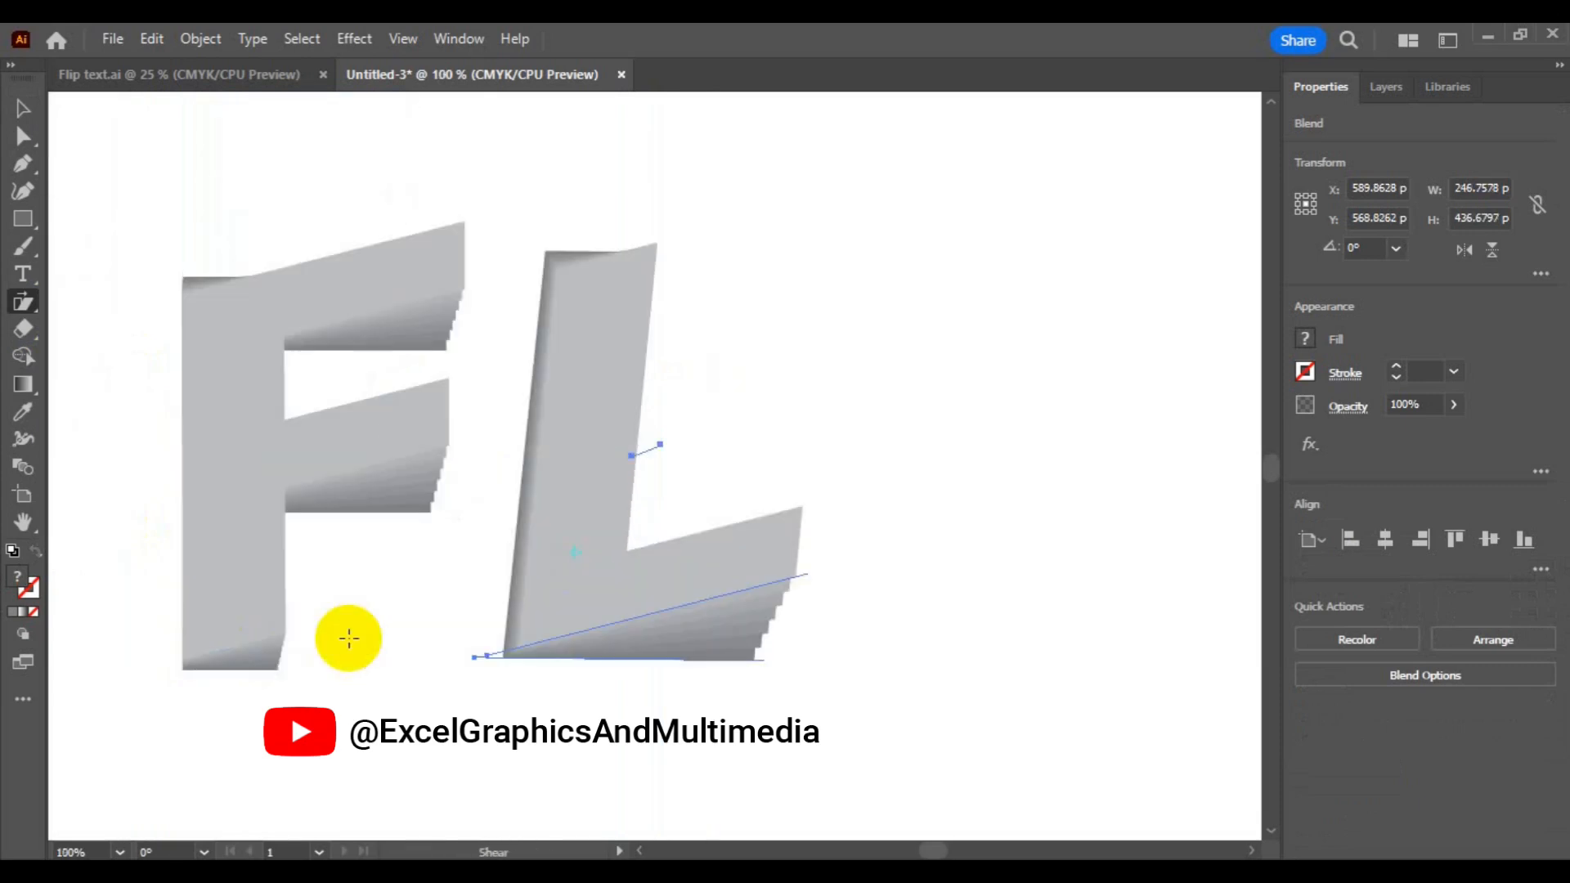
left_click(582, 294, "ctrl")
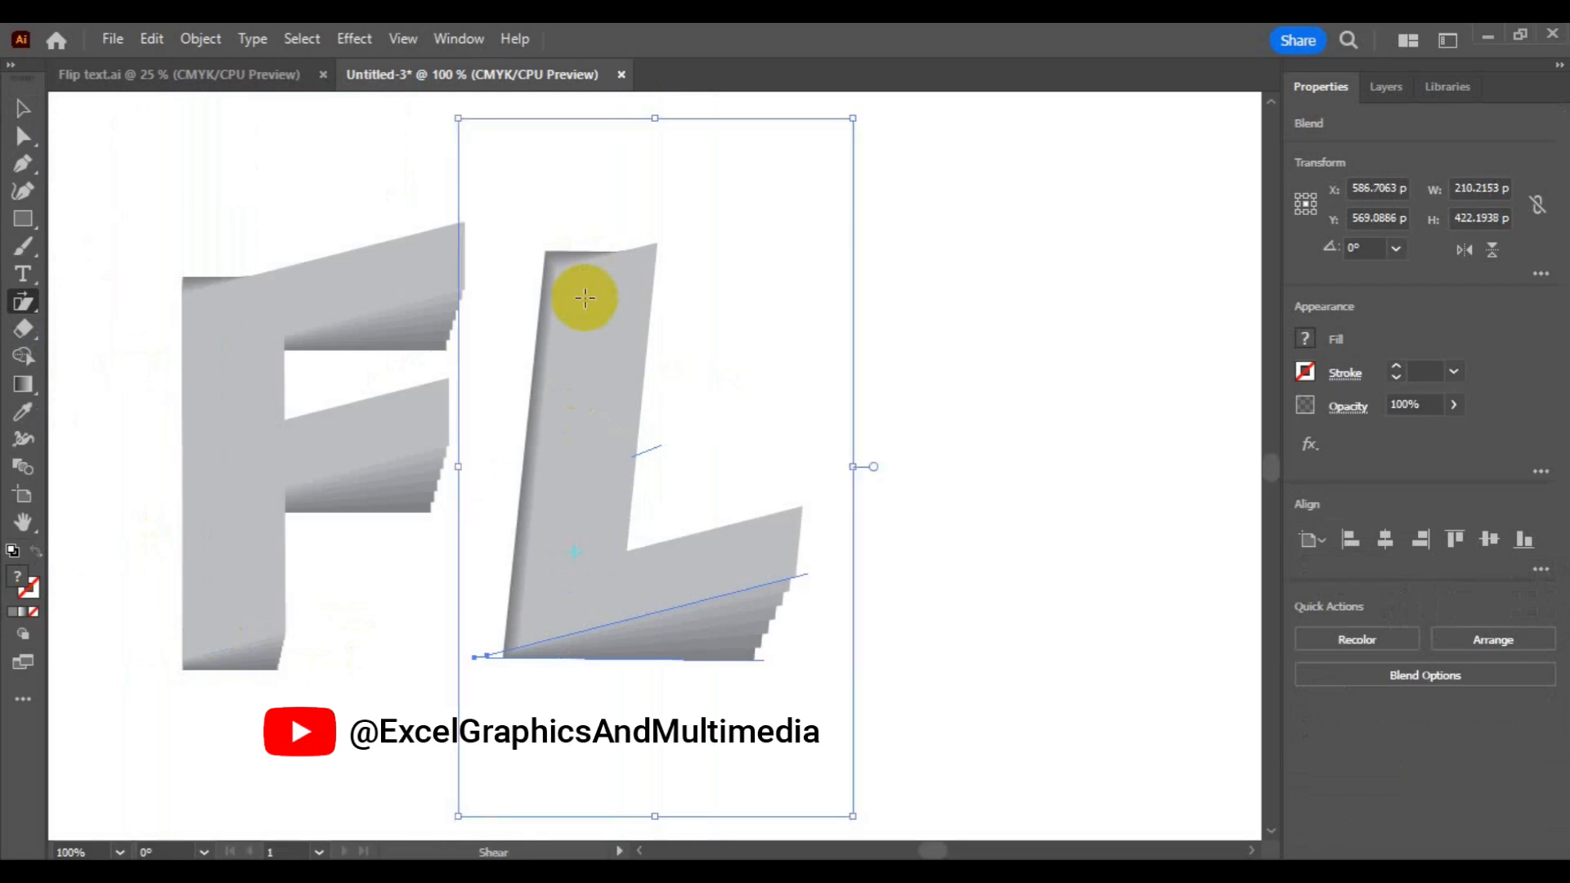
key("ctrl+z")
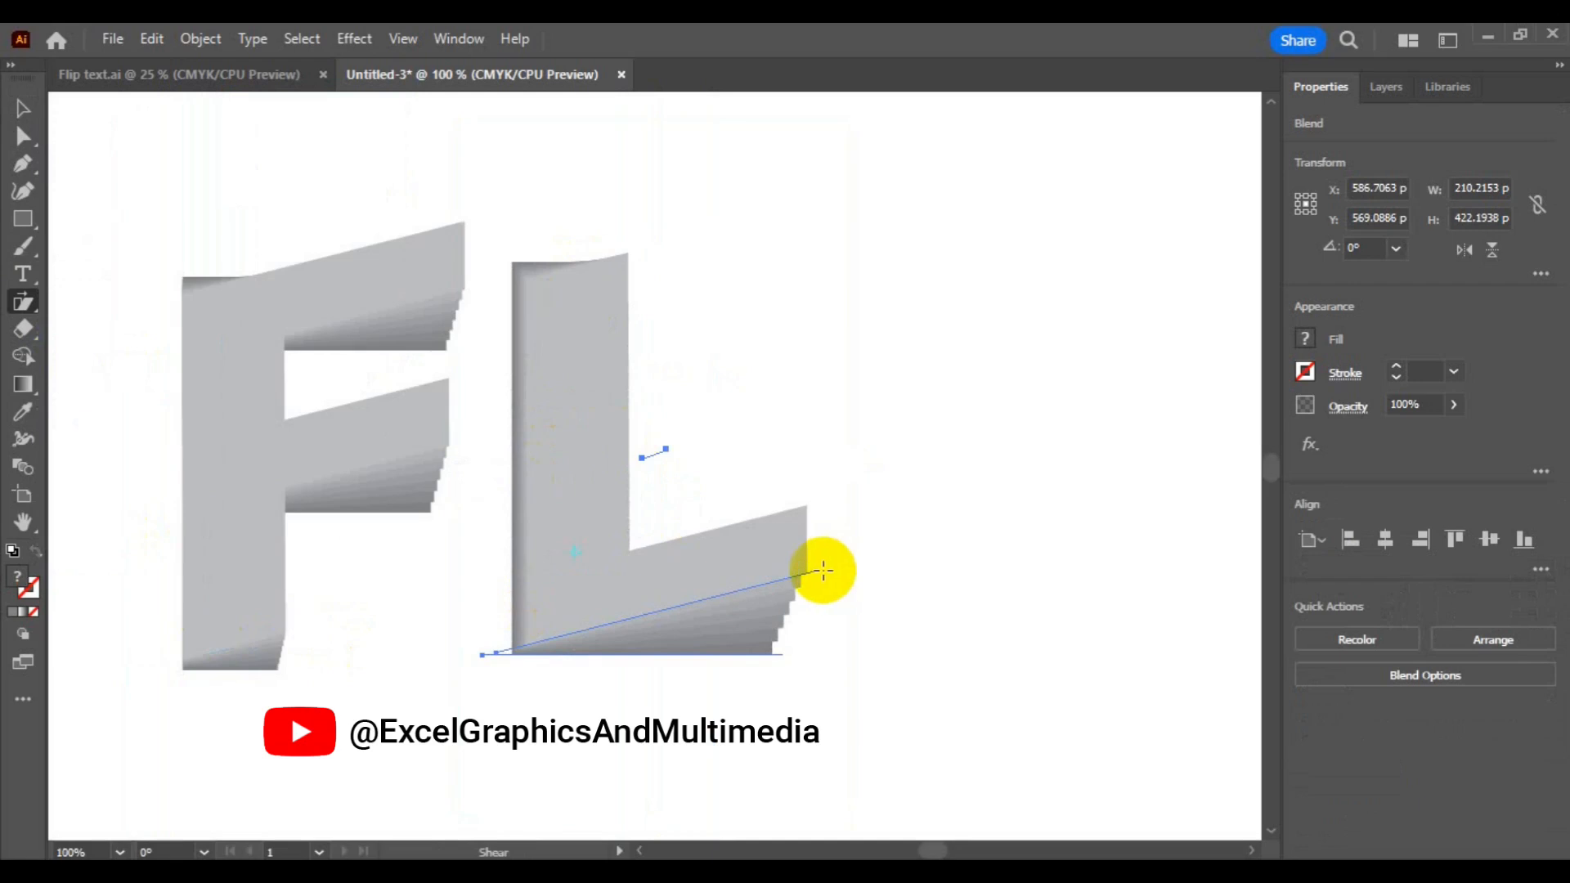
Try several small shears from the L's foot, base and upper end to adjust its slant, and undo them
mouse_move(812, 581)
left_mouse_down()
mouse_move(796, 586)
mouse_move(842, 555)
mouse_move(846, 572)
mouse_move(824, 567)
left_mouse_up()
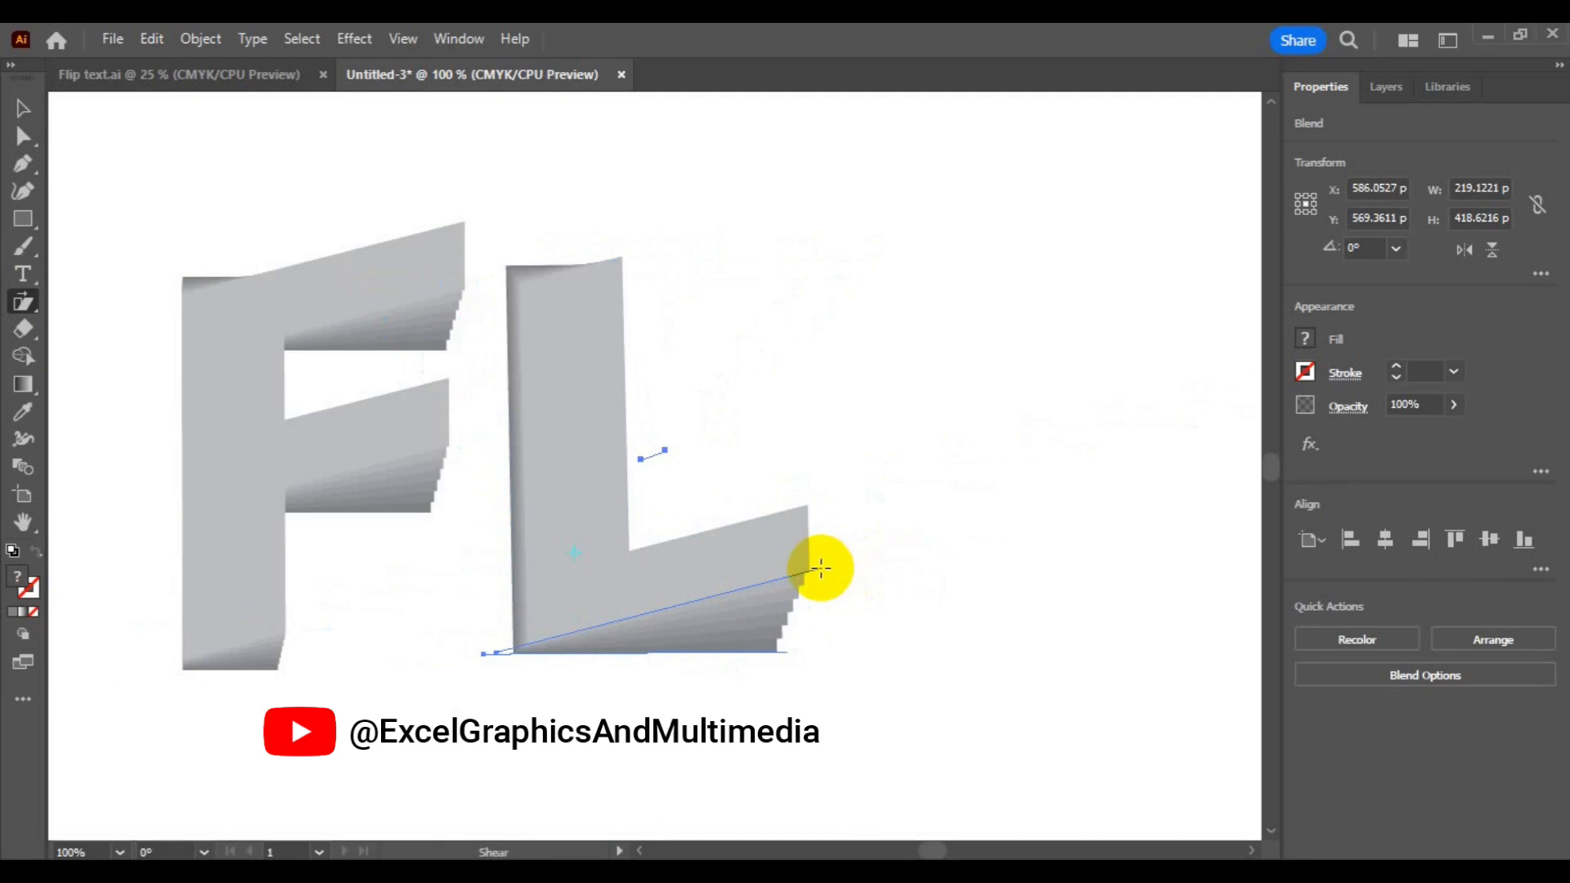
left_click_drag(815, 564, 810, 561)
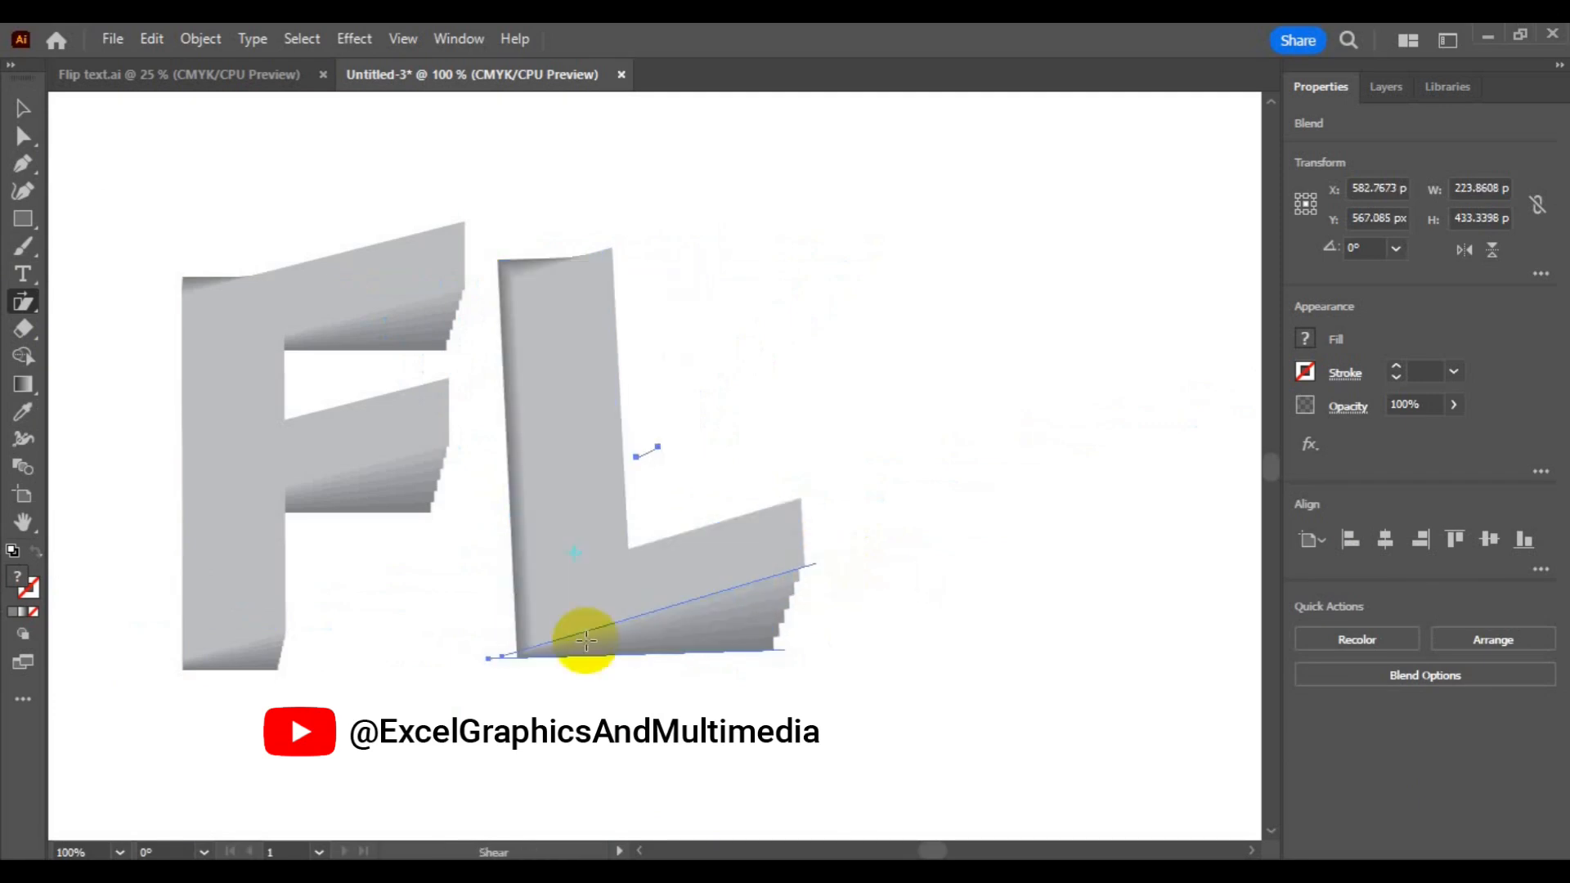
left_click_drag(509, 655, 507, 657)
left_click_drag(811, 564, 801, 573)
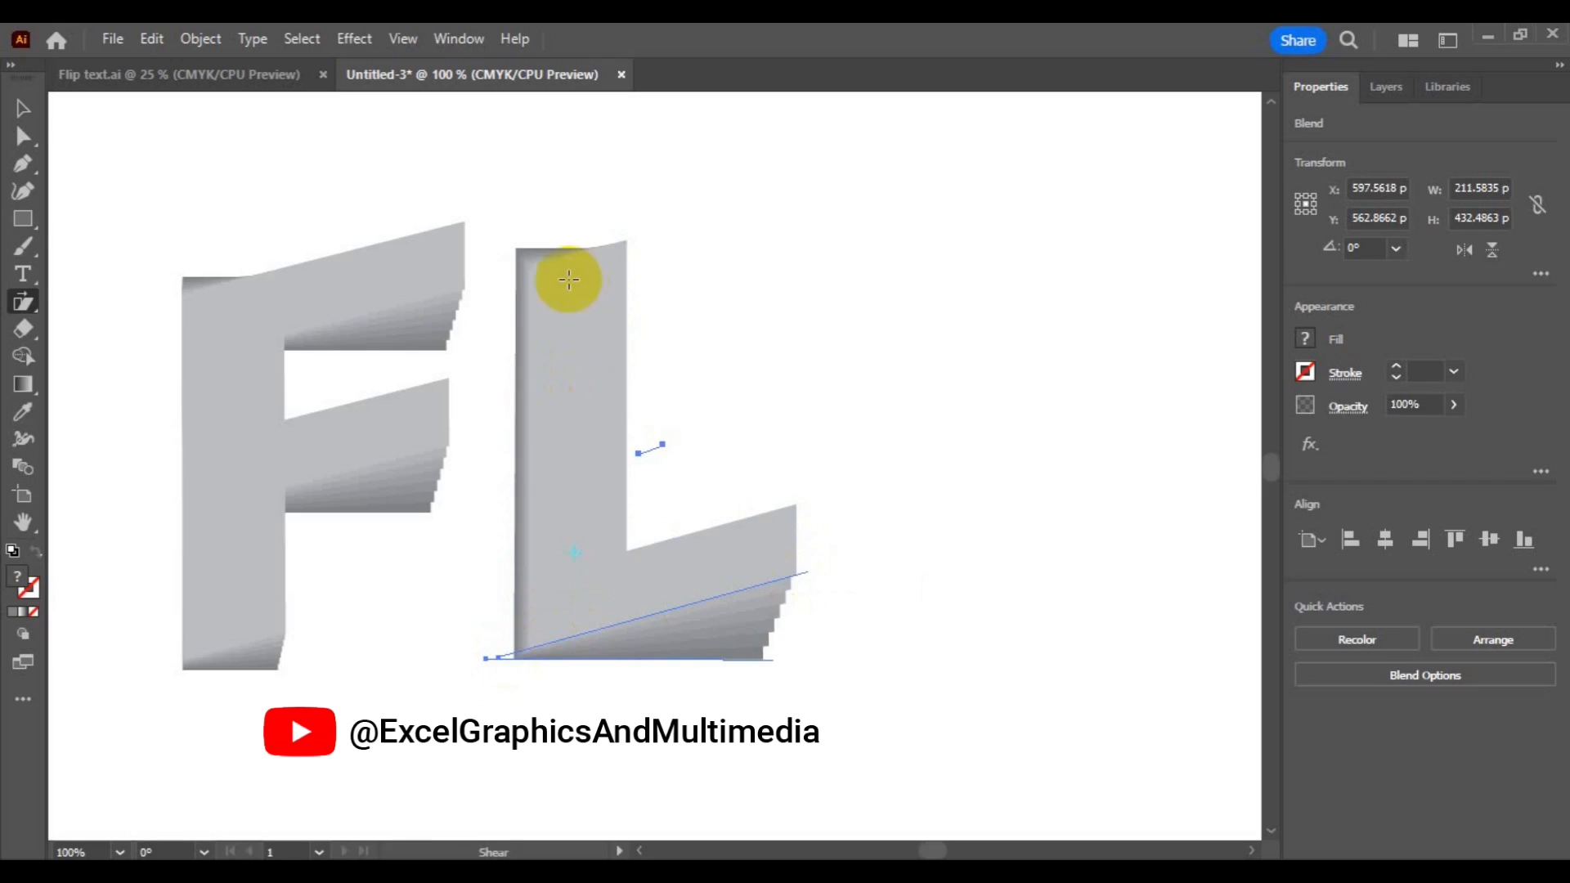
left_click_drag(624, 243, 616, 251)
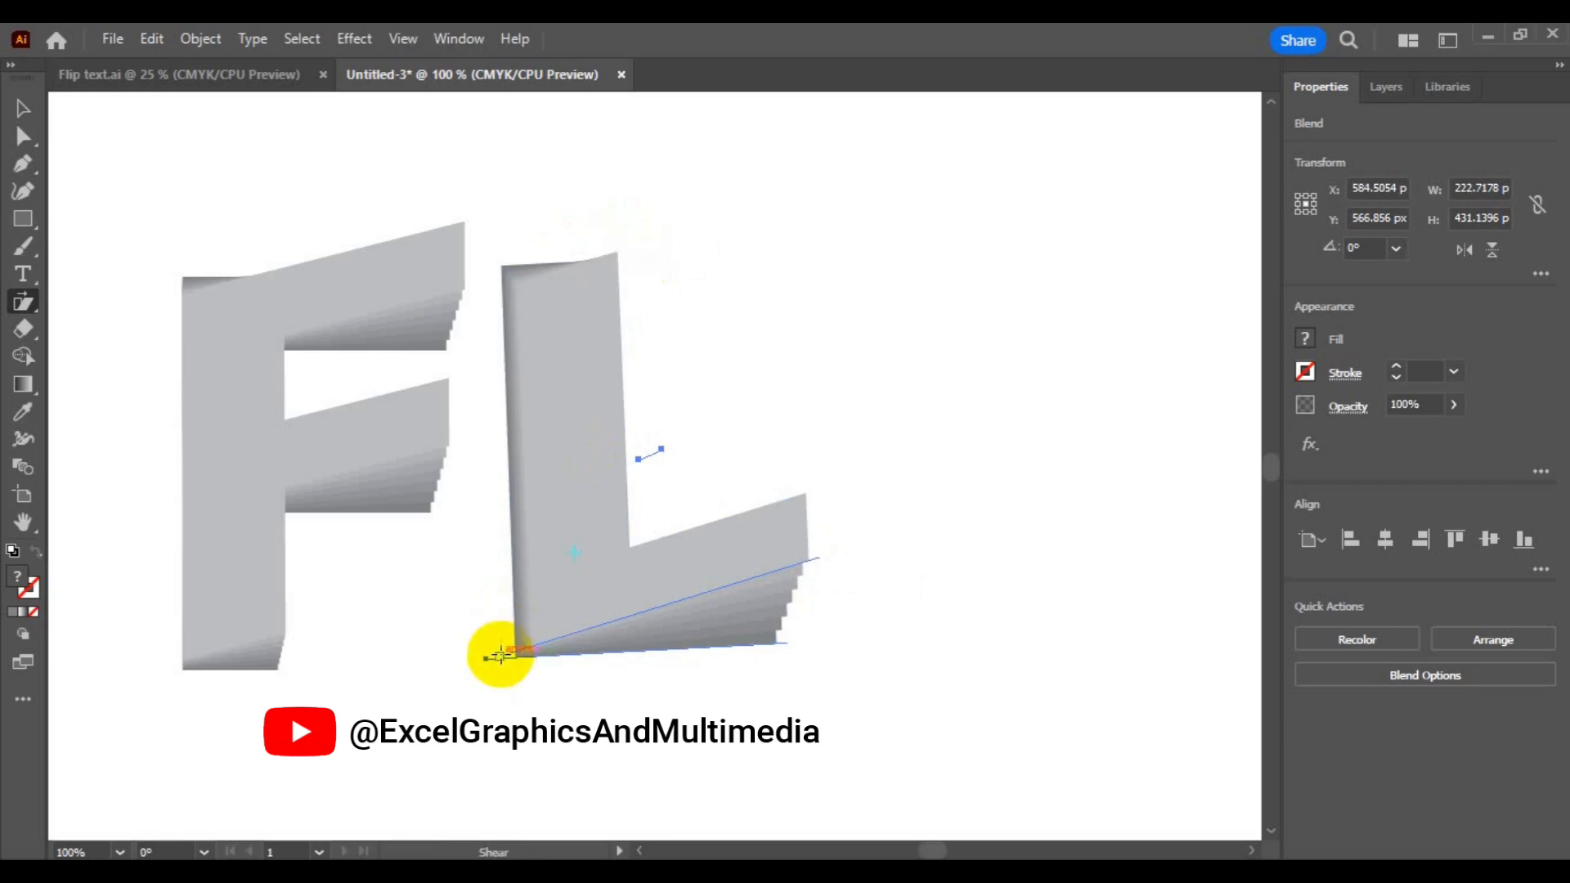
left_click_drag(499, 653, 500, 656)
left_click_drag(500, 659, 491, 670)
key("ctrl+z")
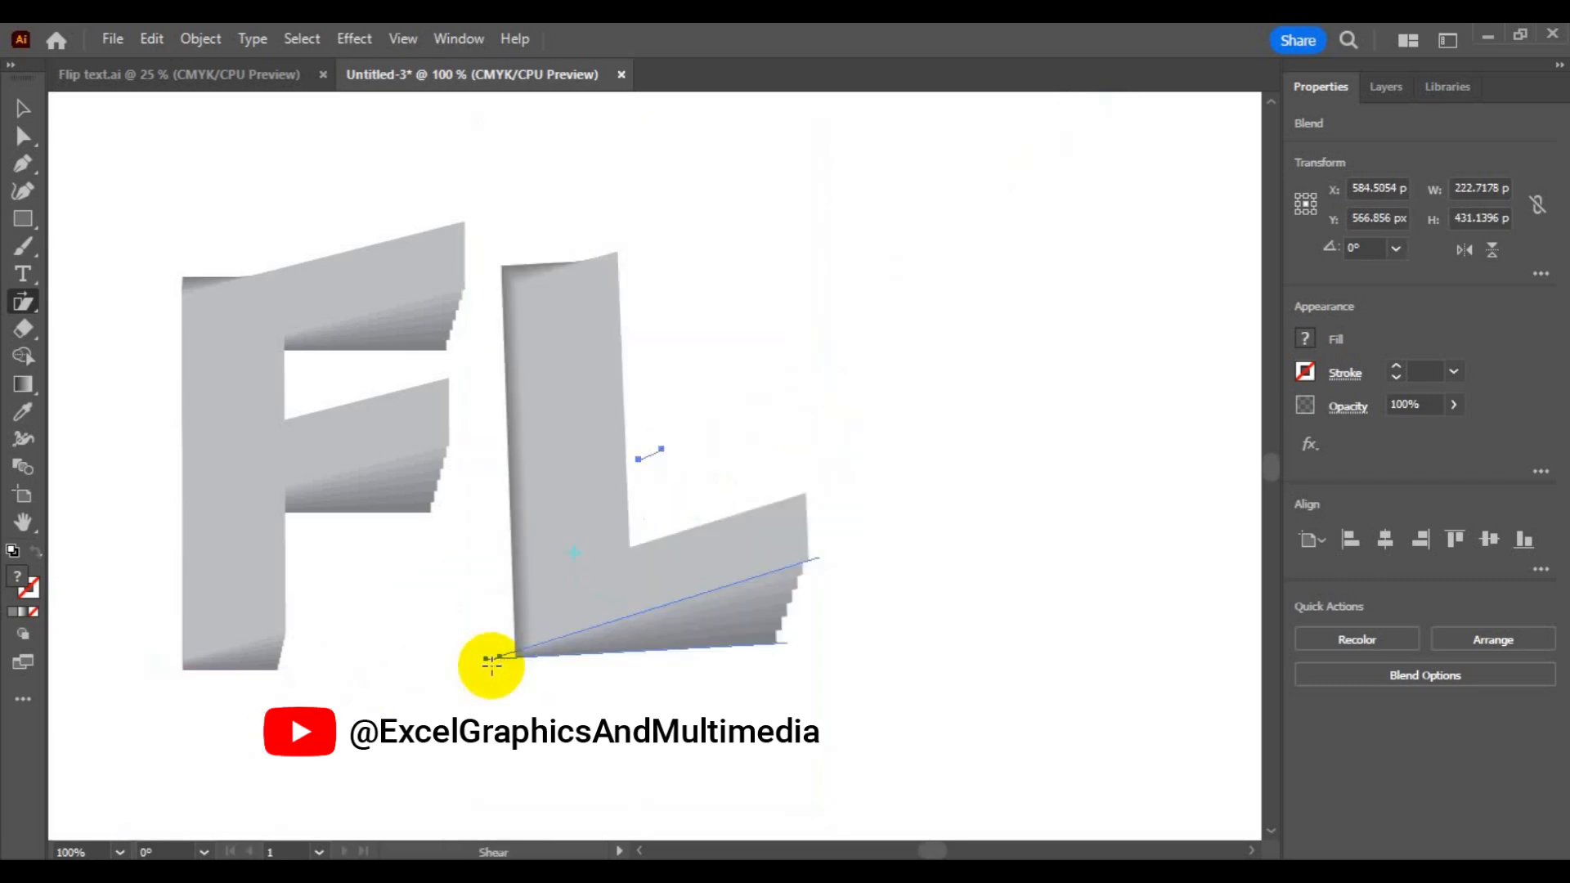
key("ctrl+z")
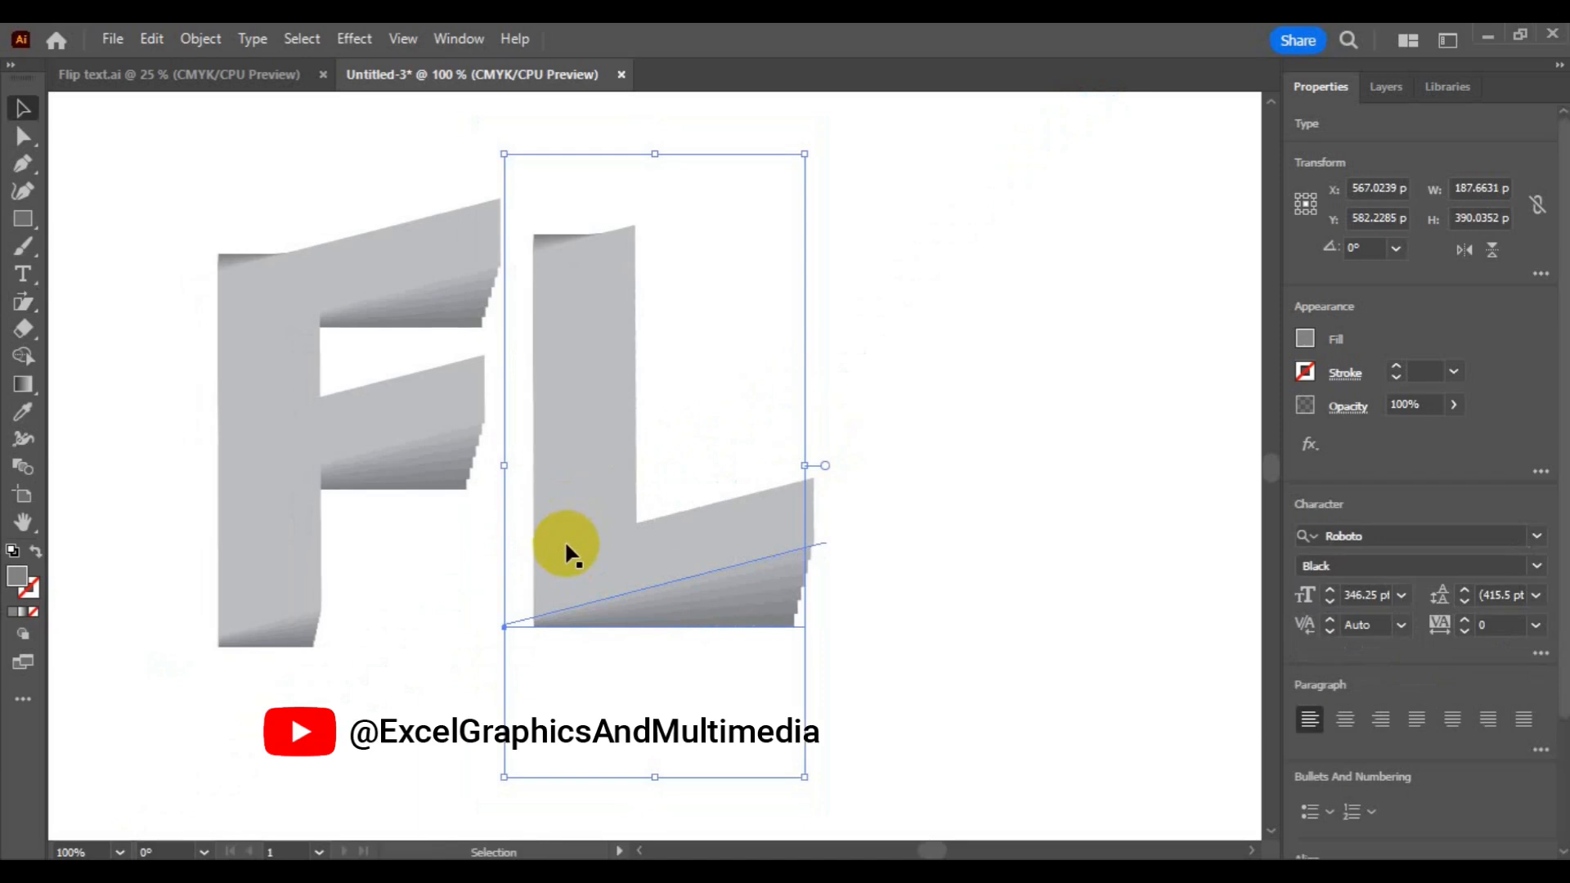
Duplicate the L blend beside the original at about X 765 px and replace the copy's light letter with I
left_click_drag(564, 539, 873, 544)
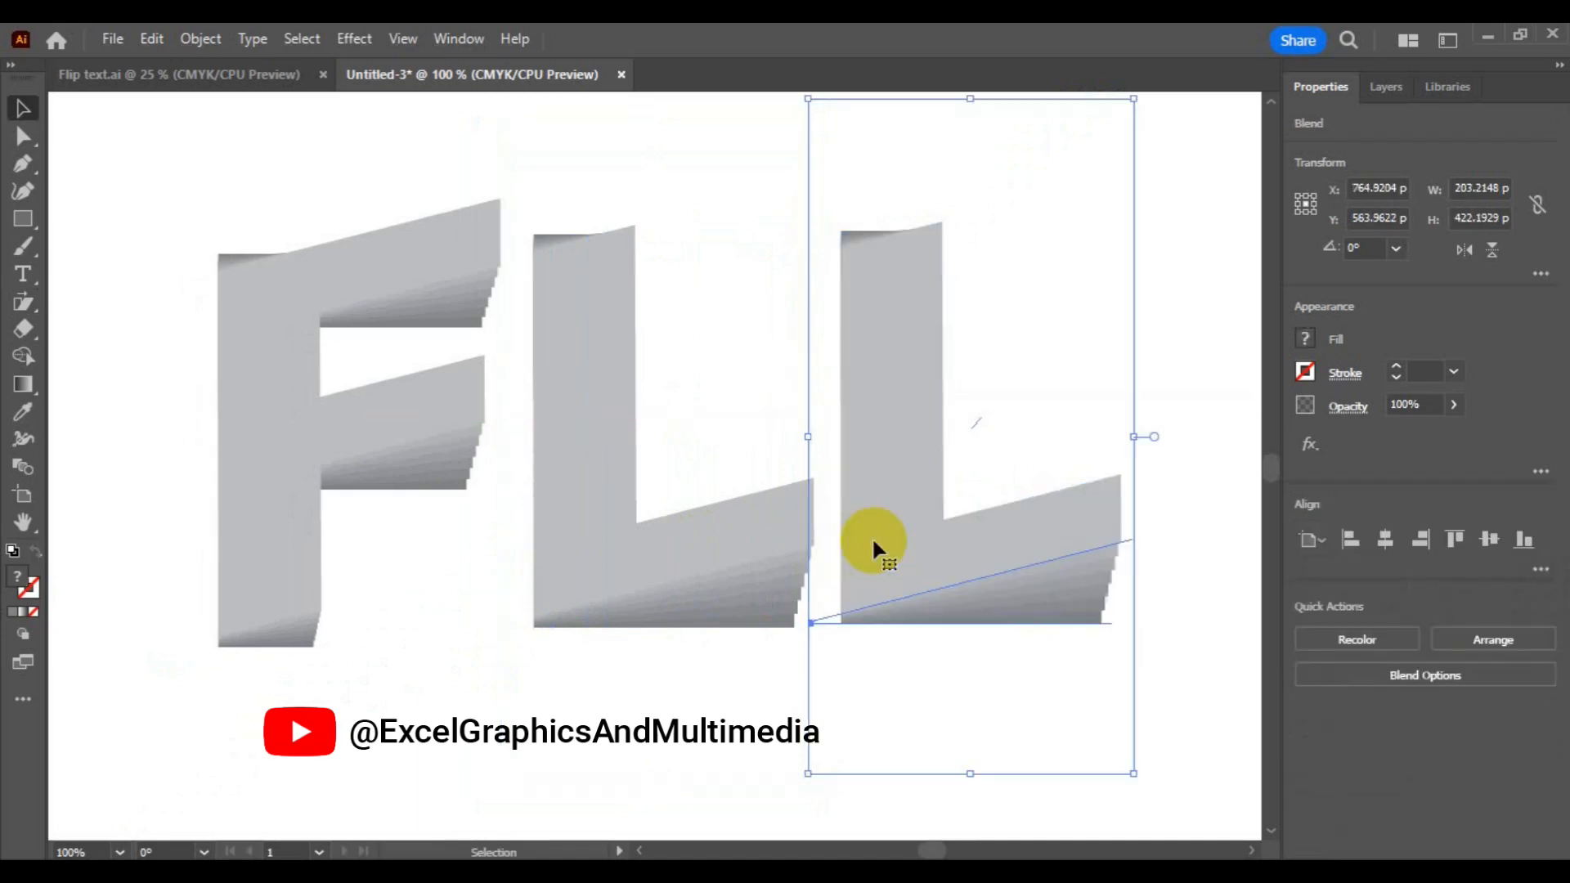
left_click(23, 278)
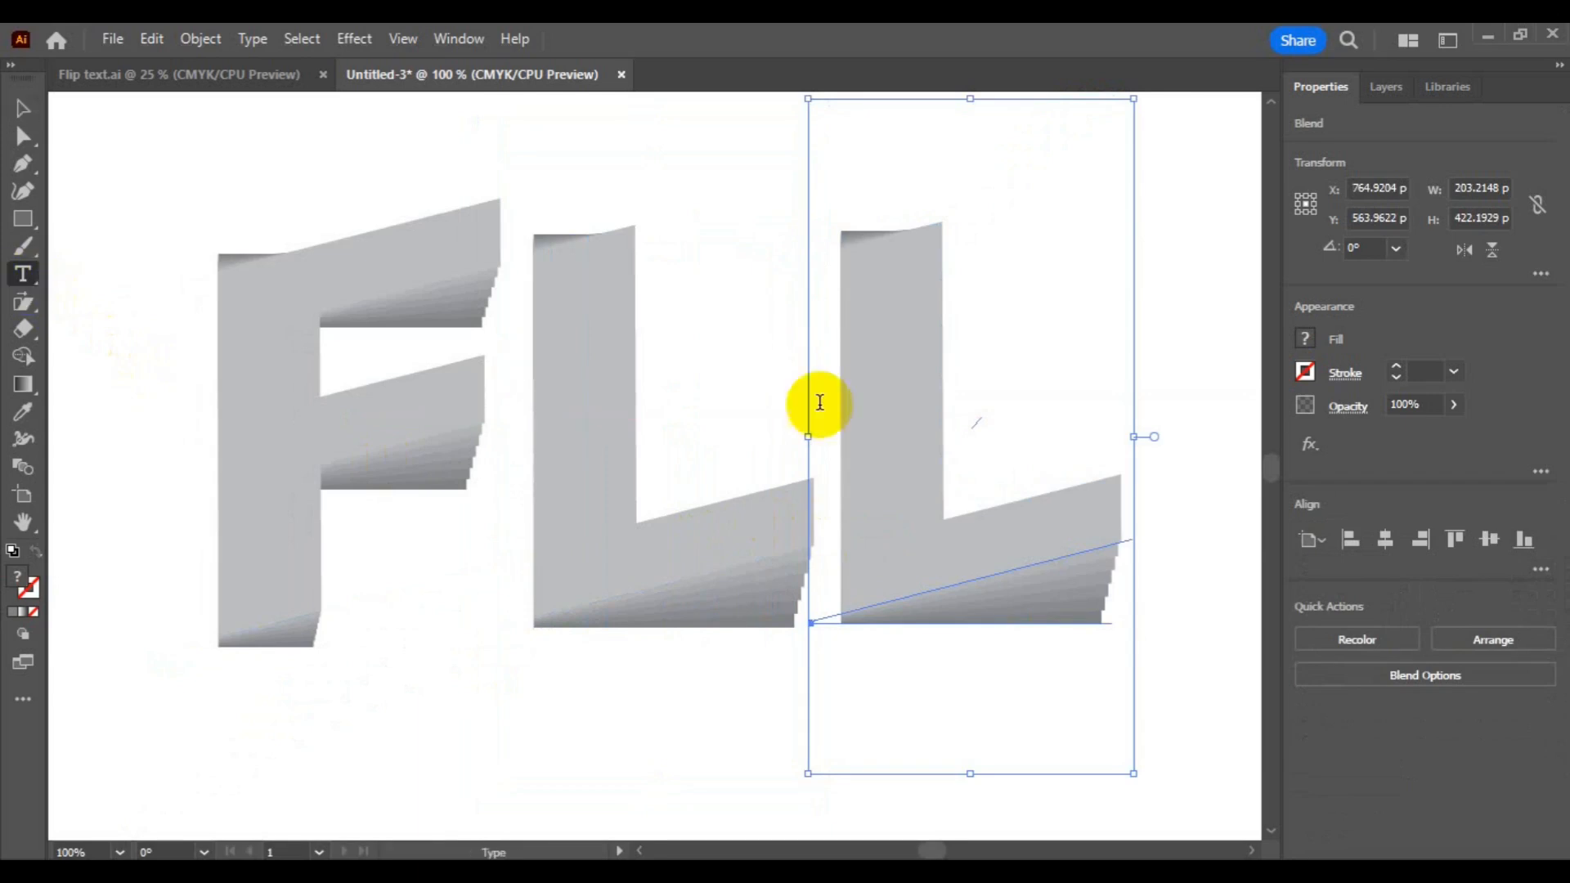
left_click(894, 458)
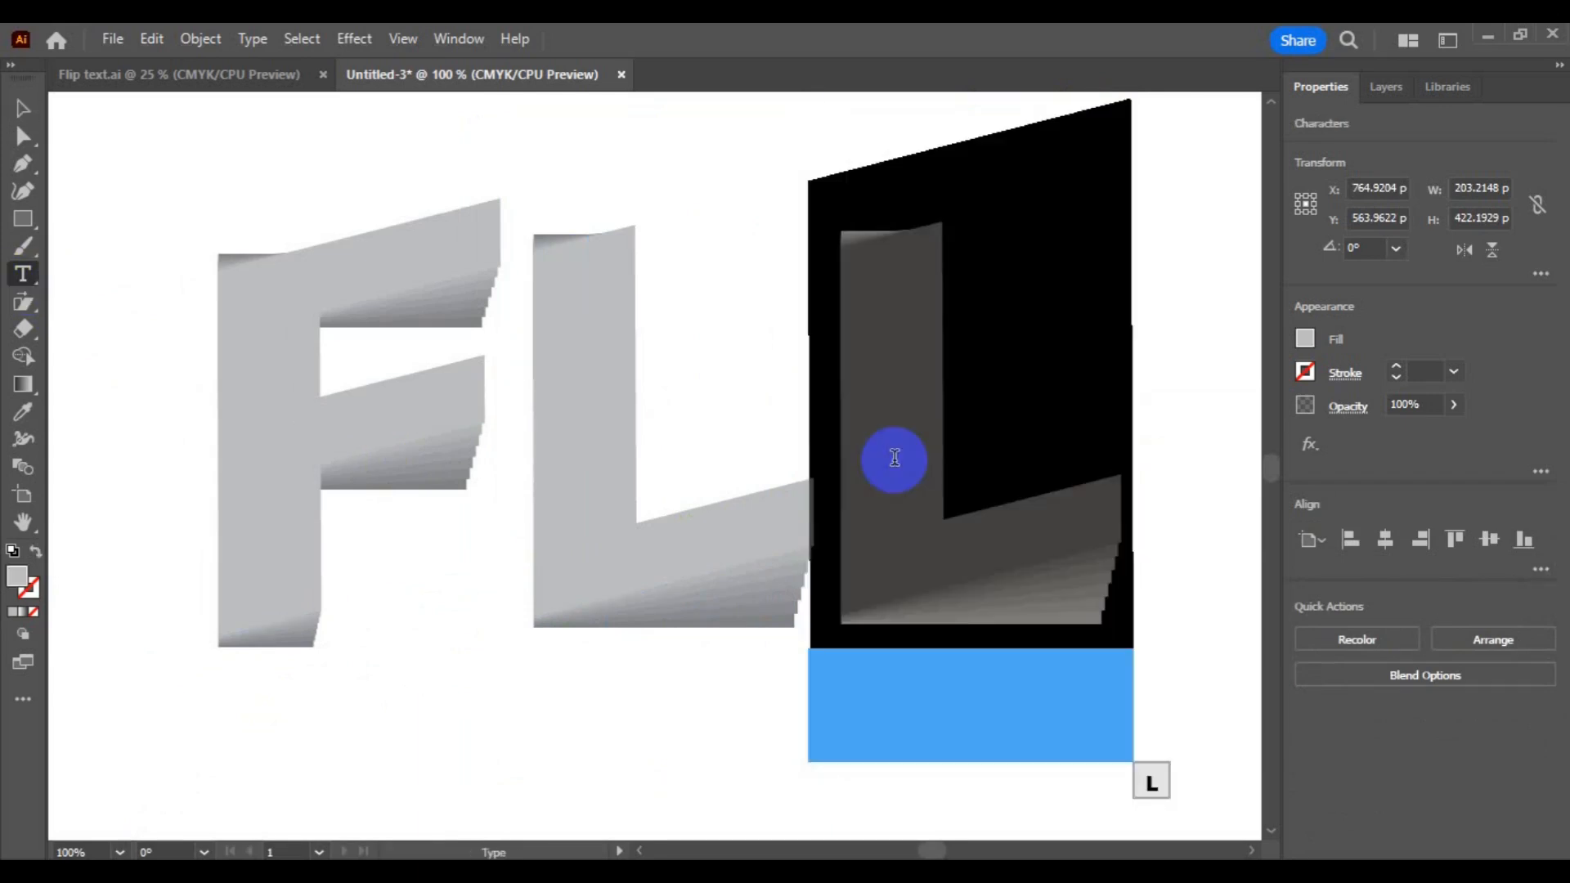
key("BackSpace")
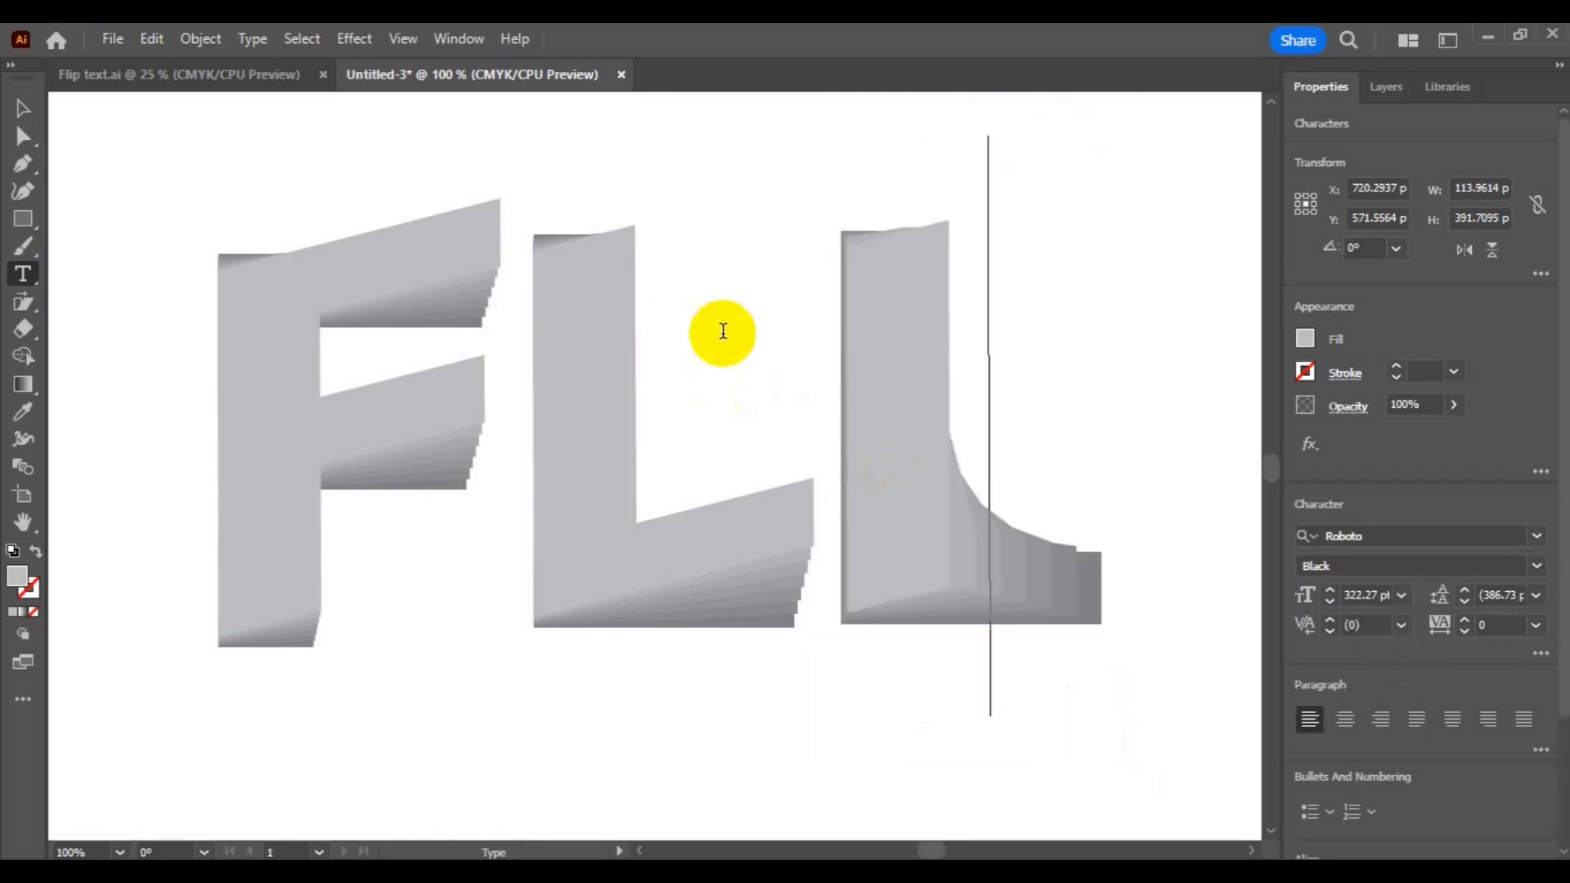
left_click(22, 108)
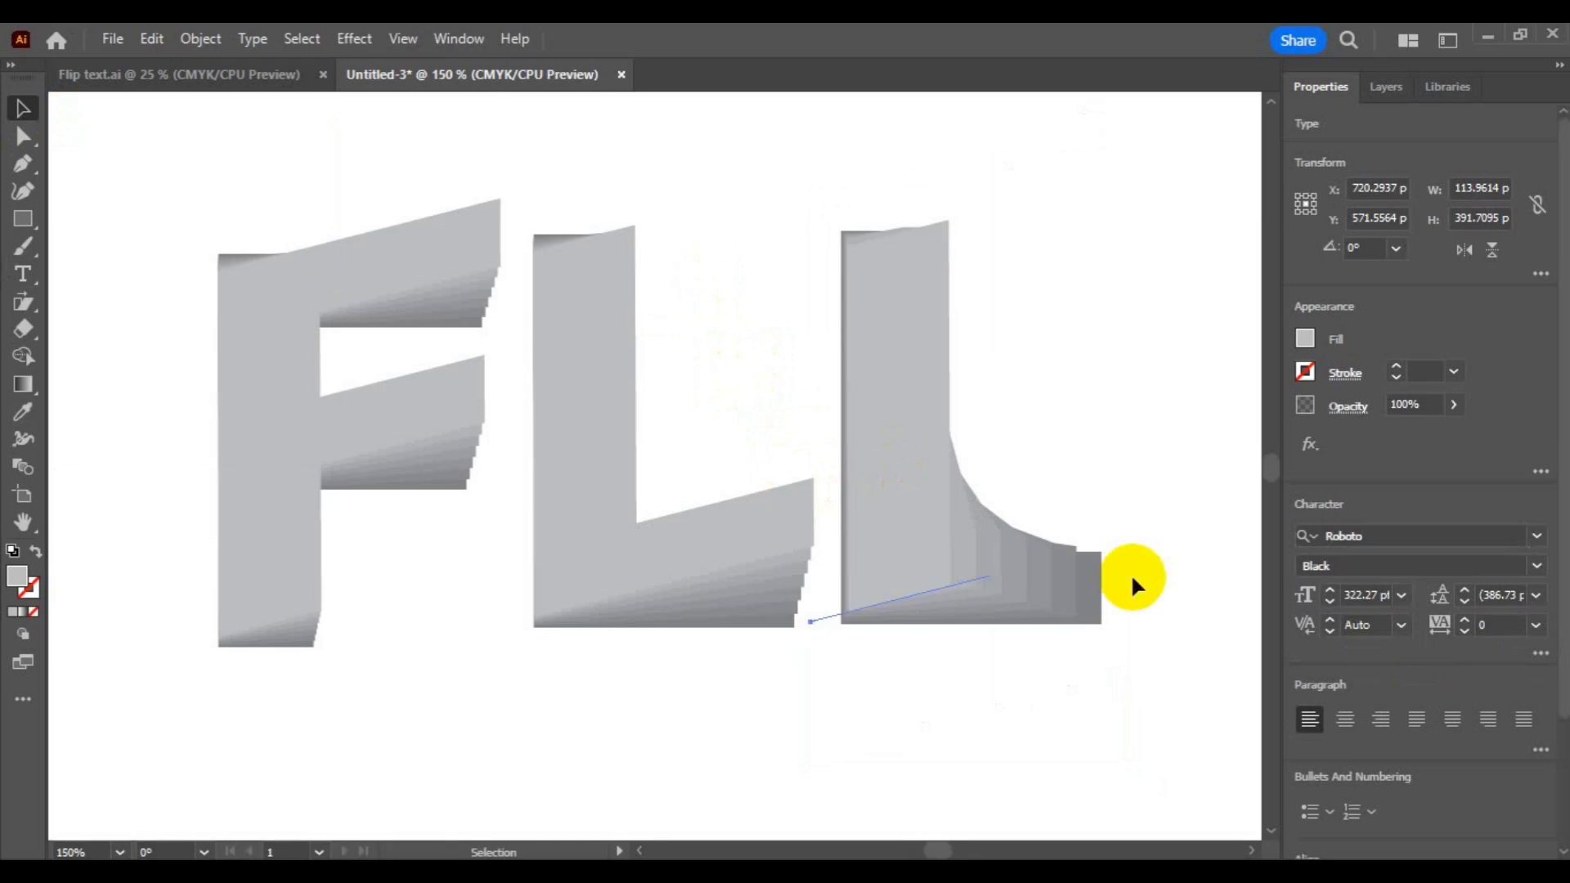
Replace the dark L at the back of the third letter's blend with the letter I
key("ctrl+plus")
key("ctrl+plus")
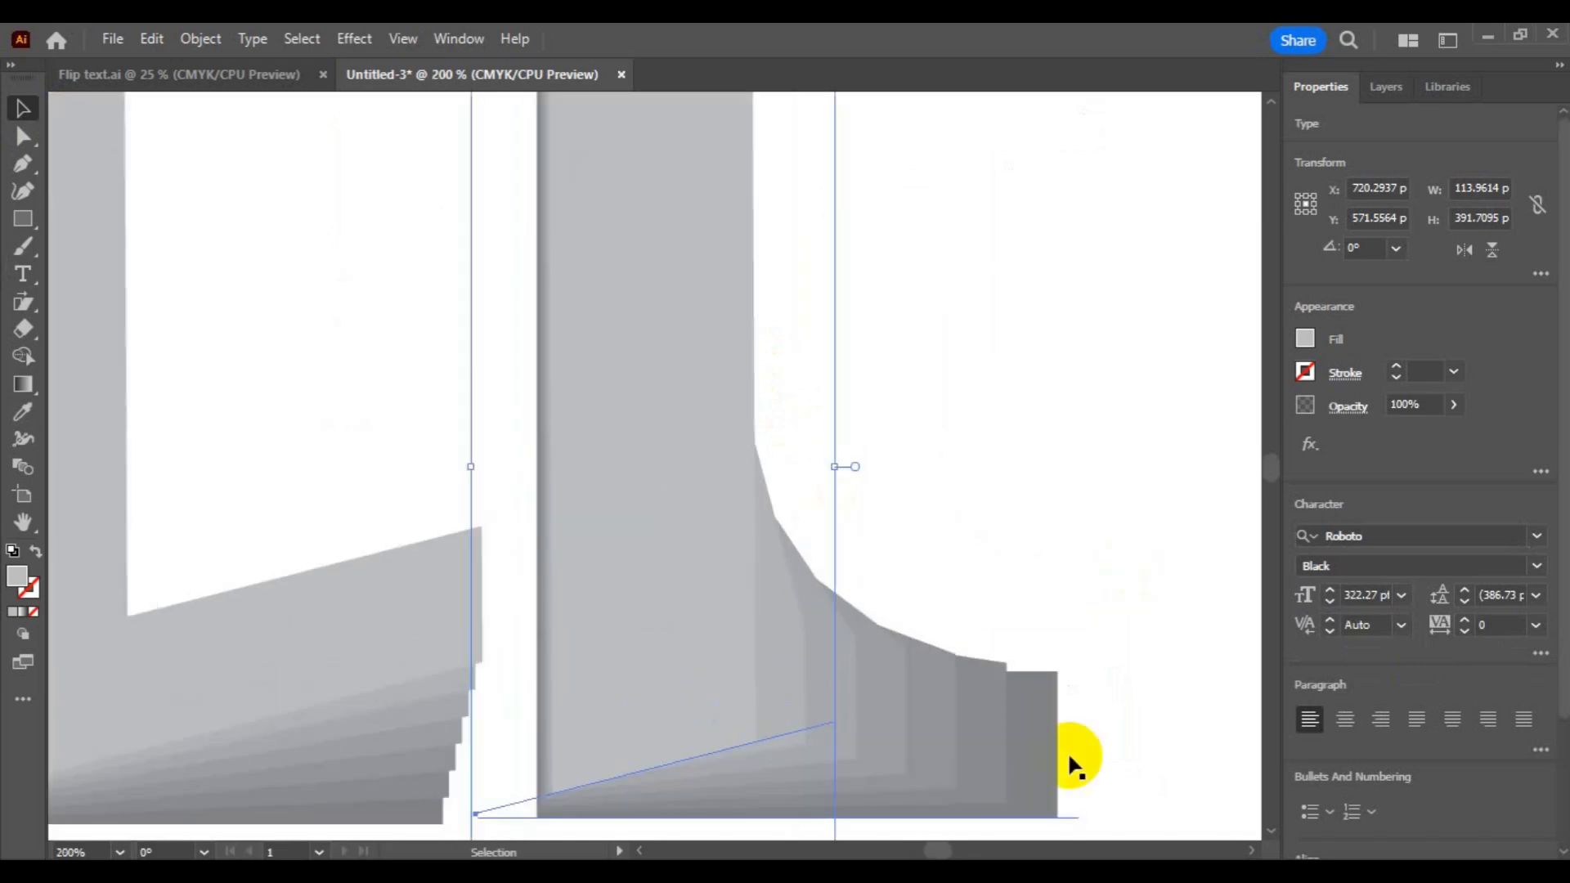
key("space")
left_click_drag(1069, 753, 844, 581)
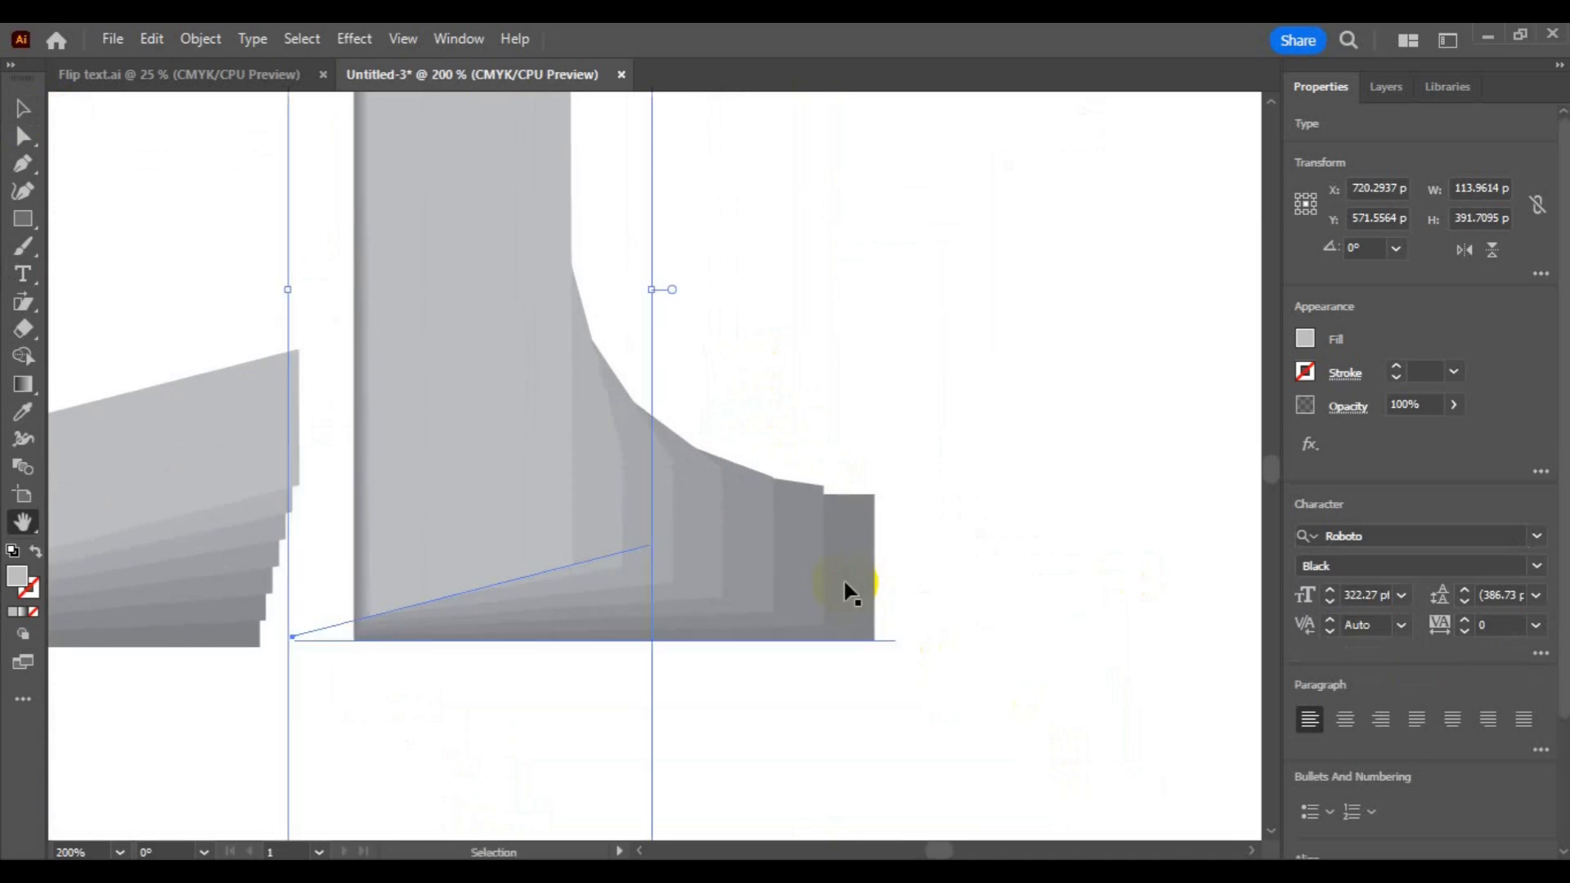
key("ctrl+plus")
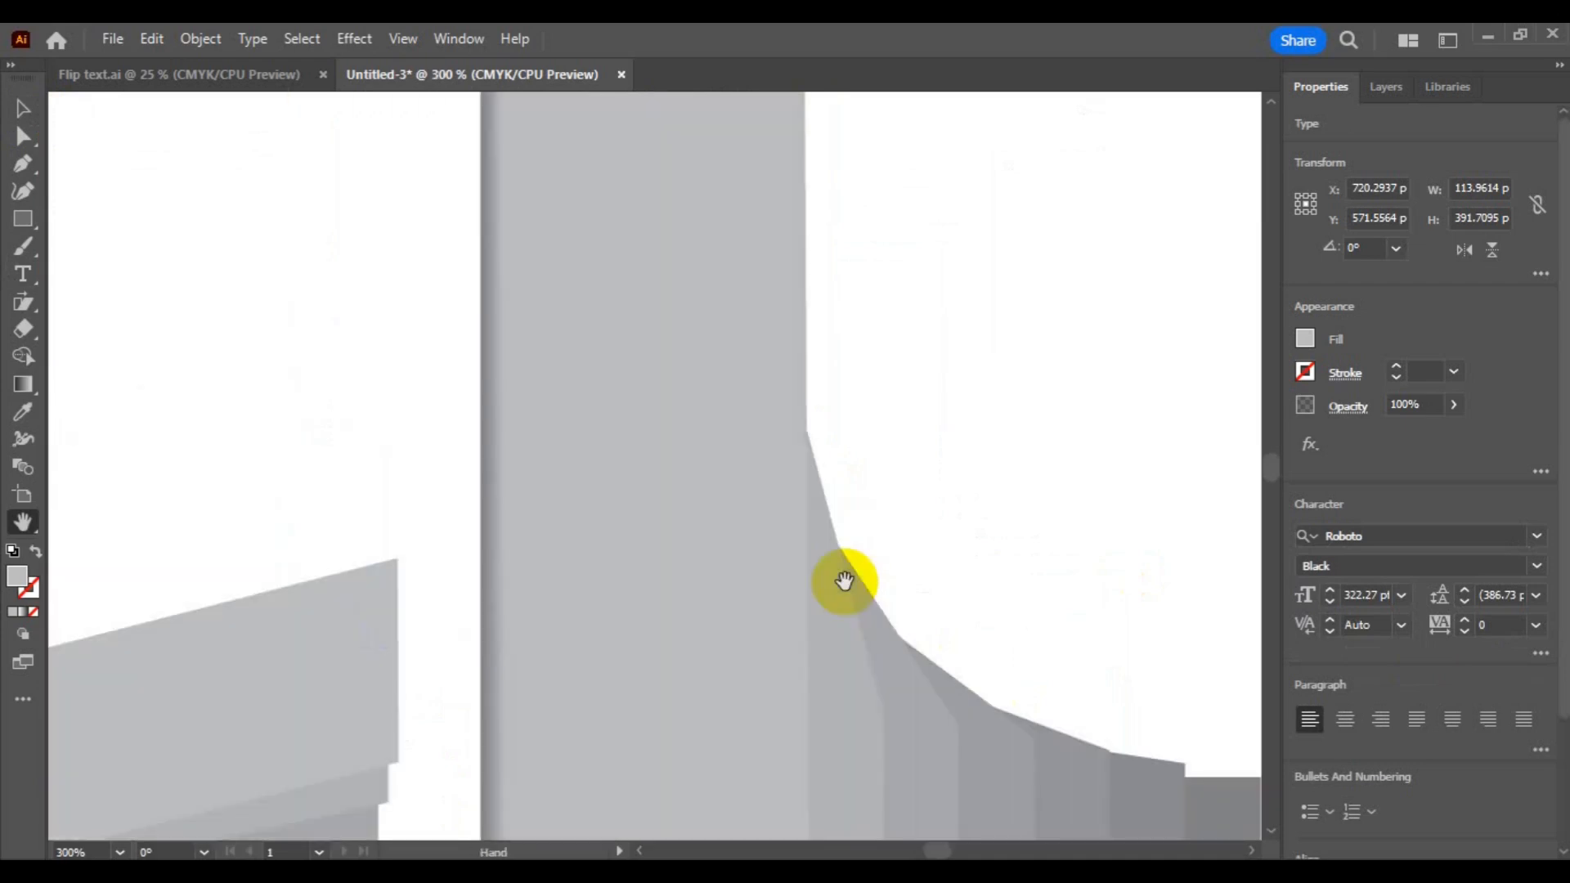
left_click_drag(921, 757, 669, 509)
left_click_drag(840, 708, 800, 623)
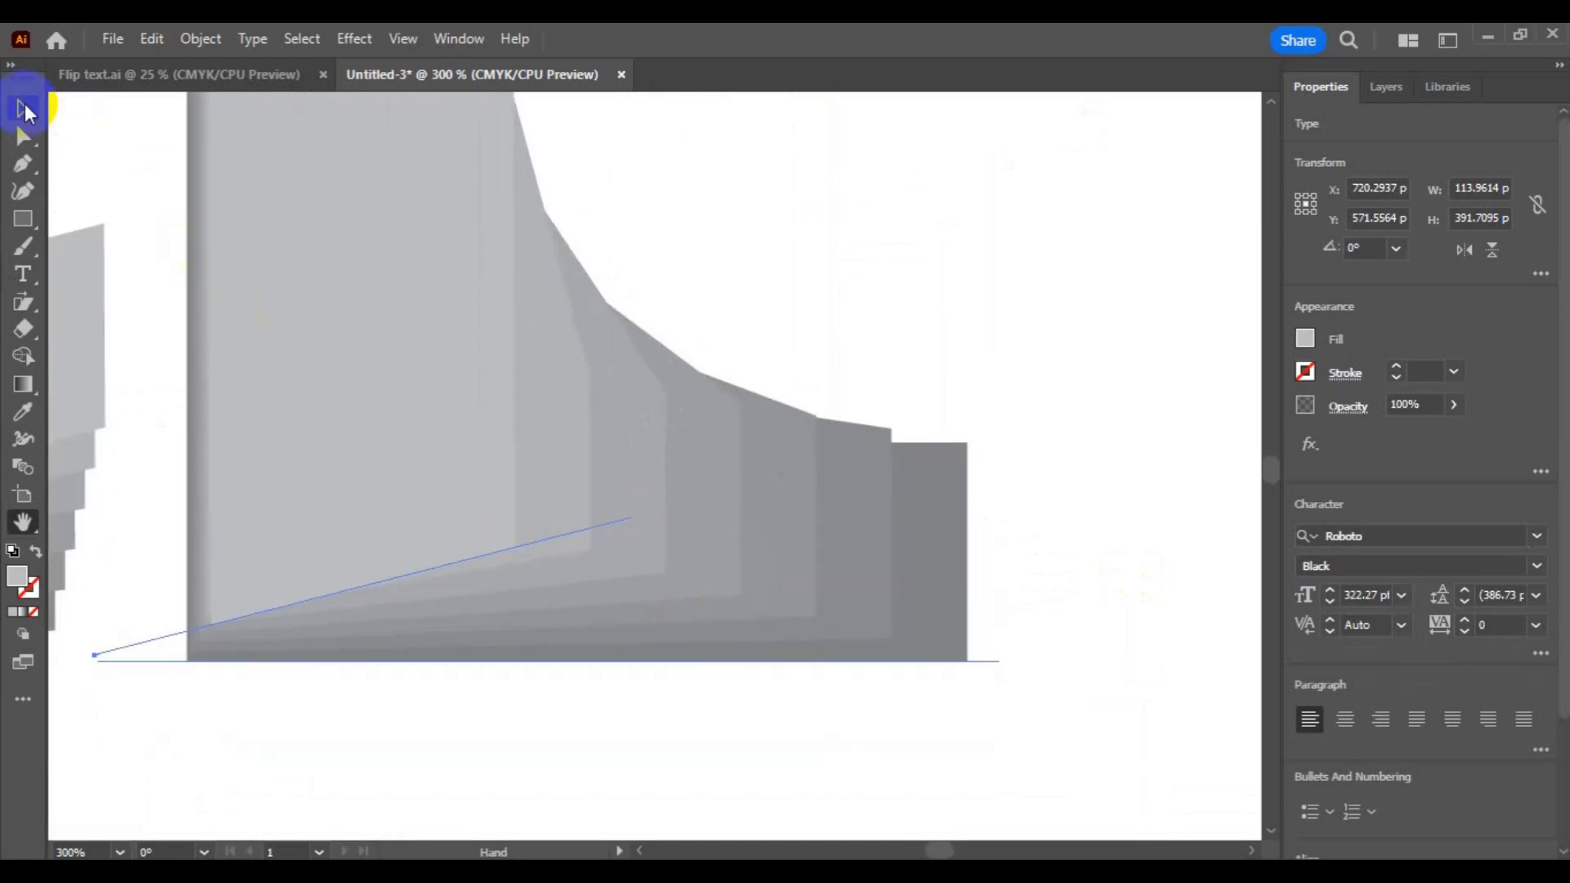
left_click(24, 108)
left_click(1072, 582)
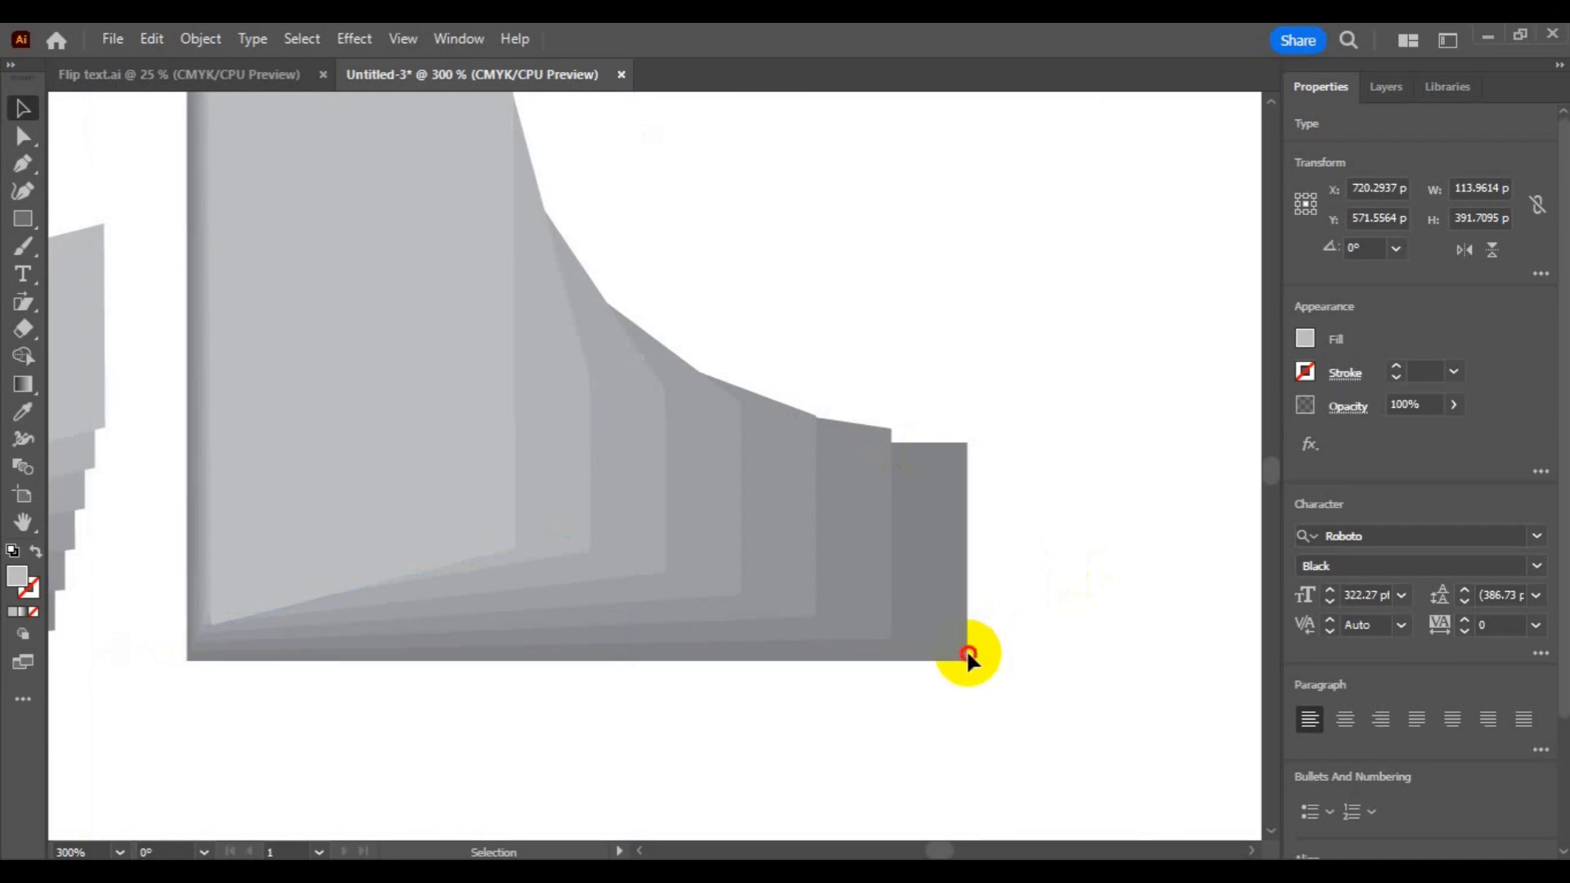
left_click(967, 652)
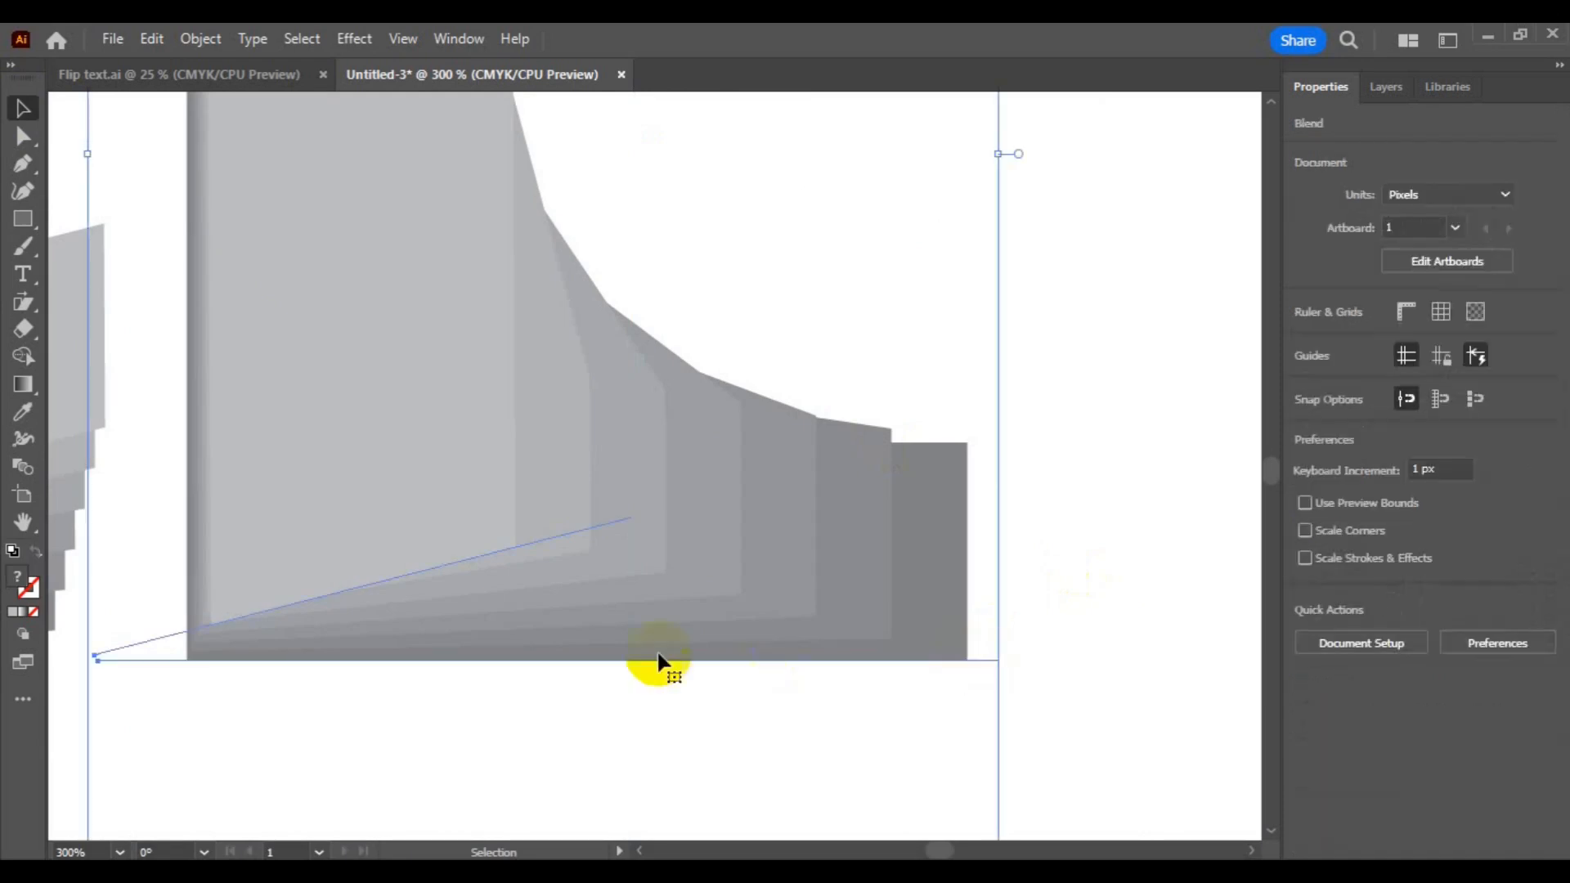
left_click(23, 273)
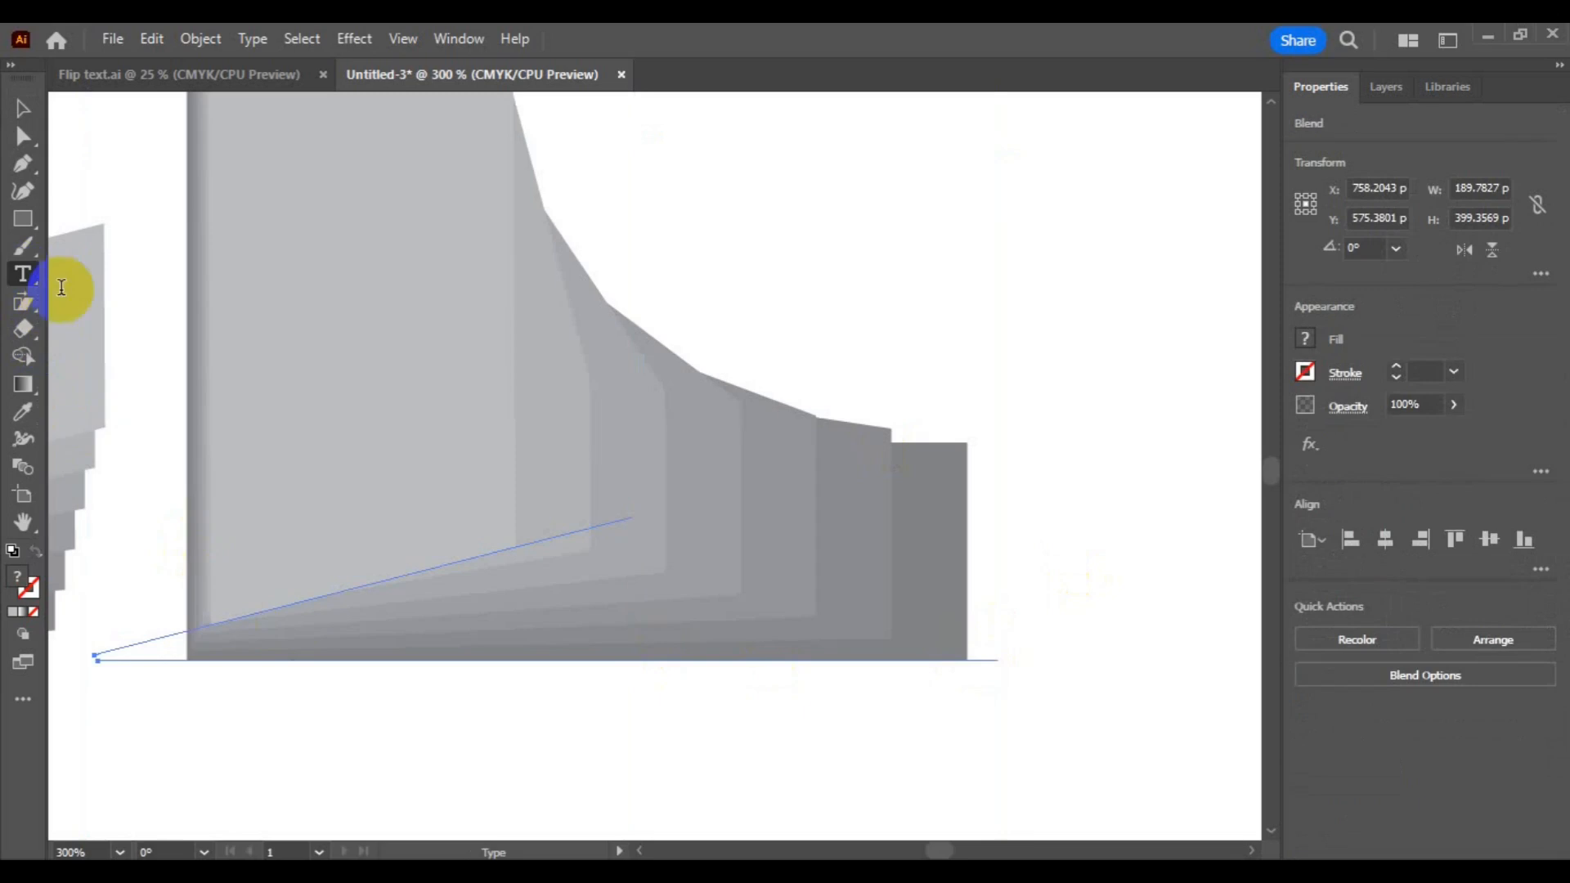
left_click(994, 659)
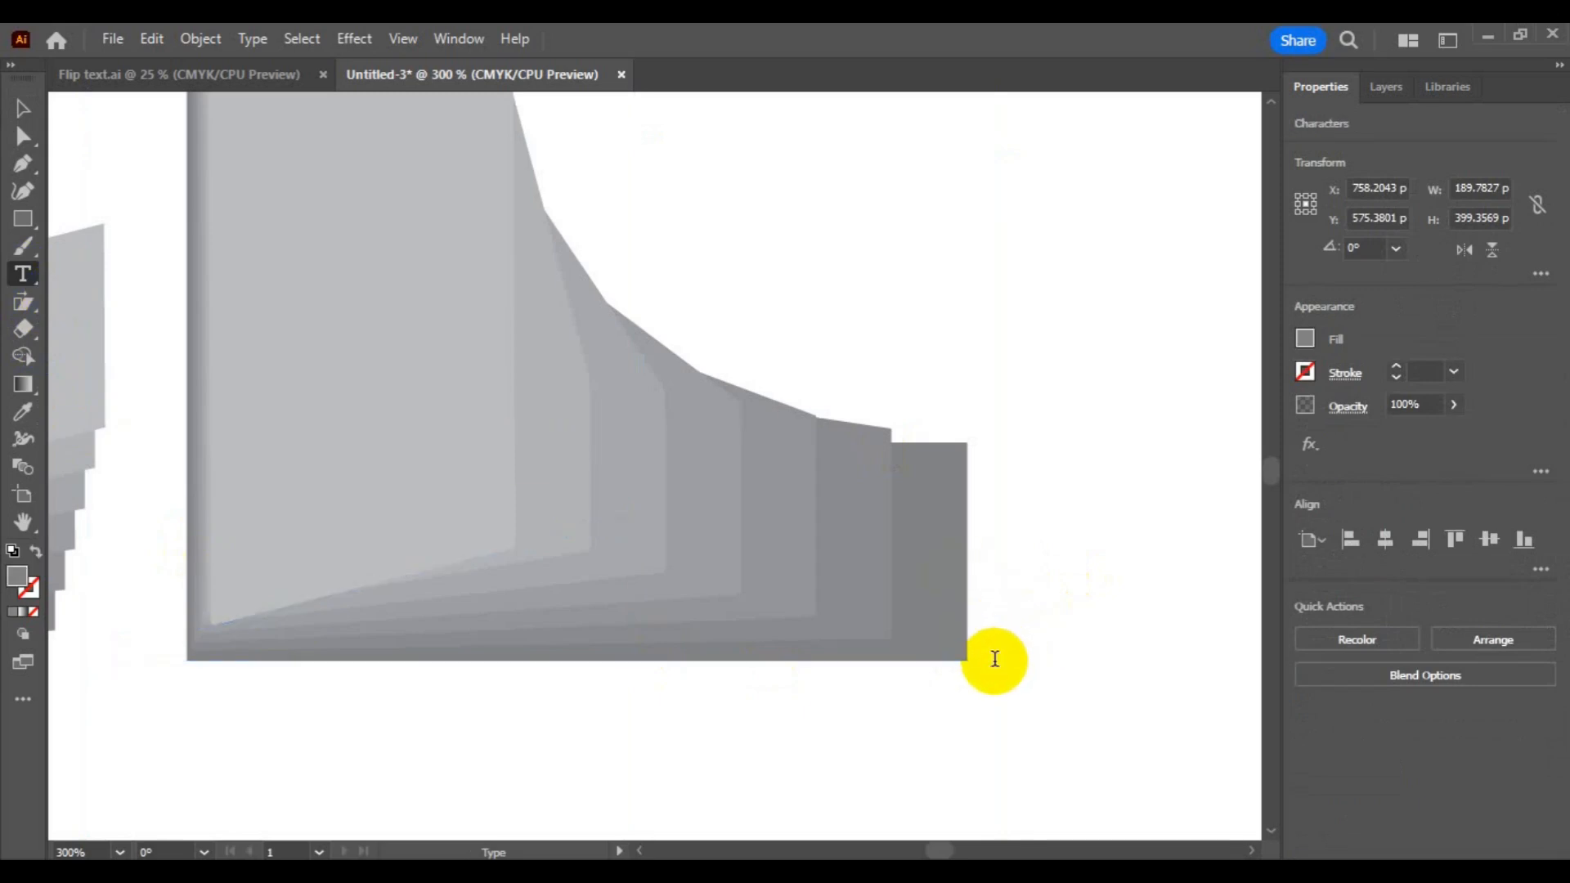
left_click(967, 656)
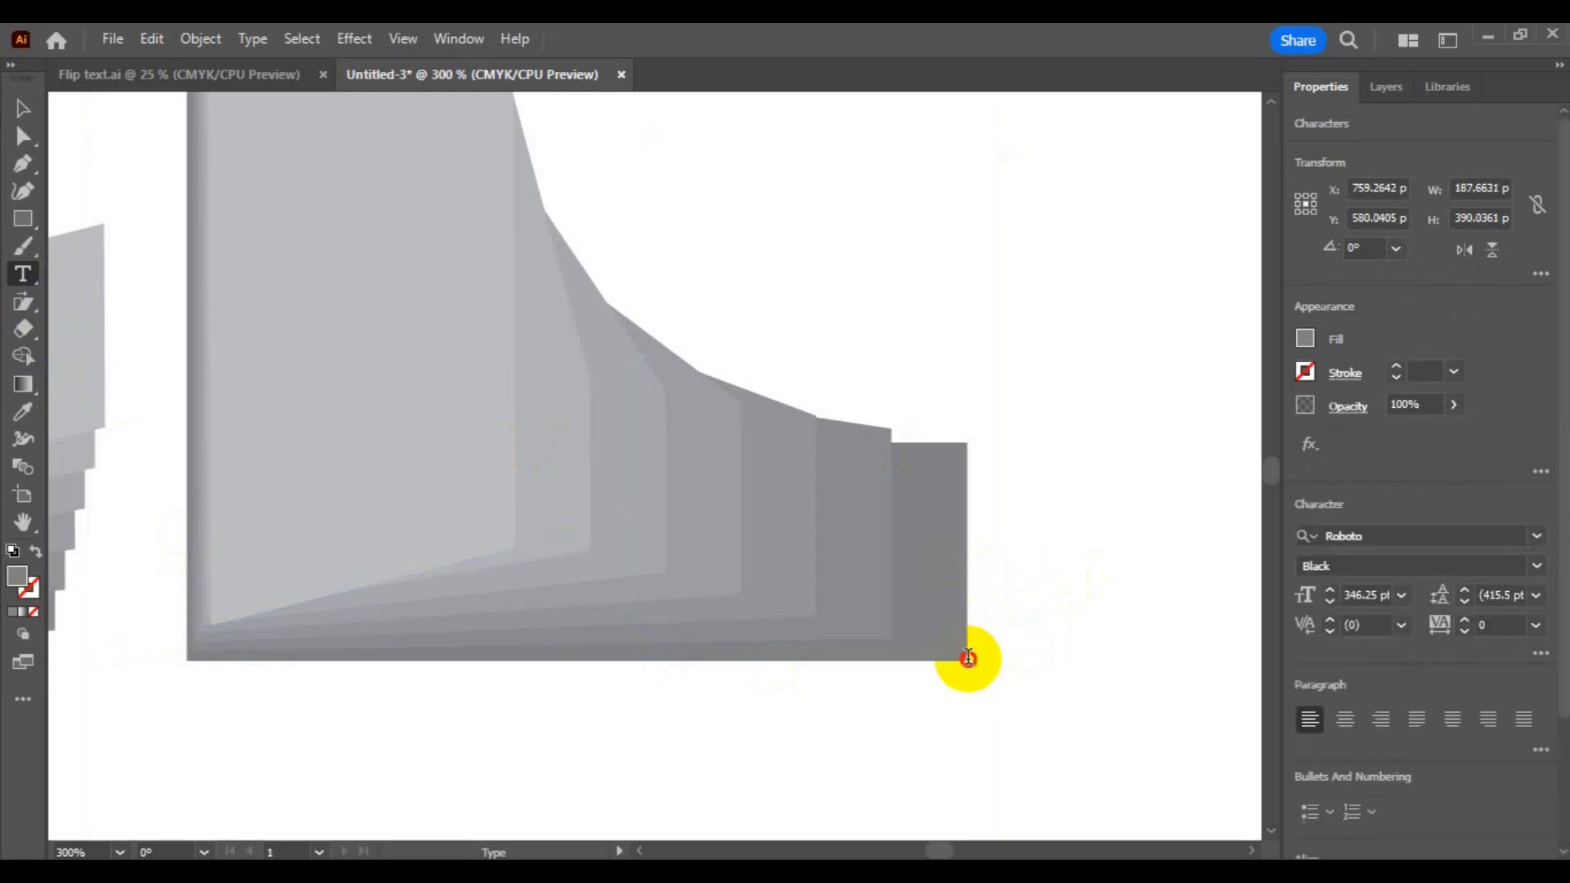
double_click(967, 656)
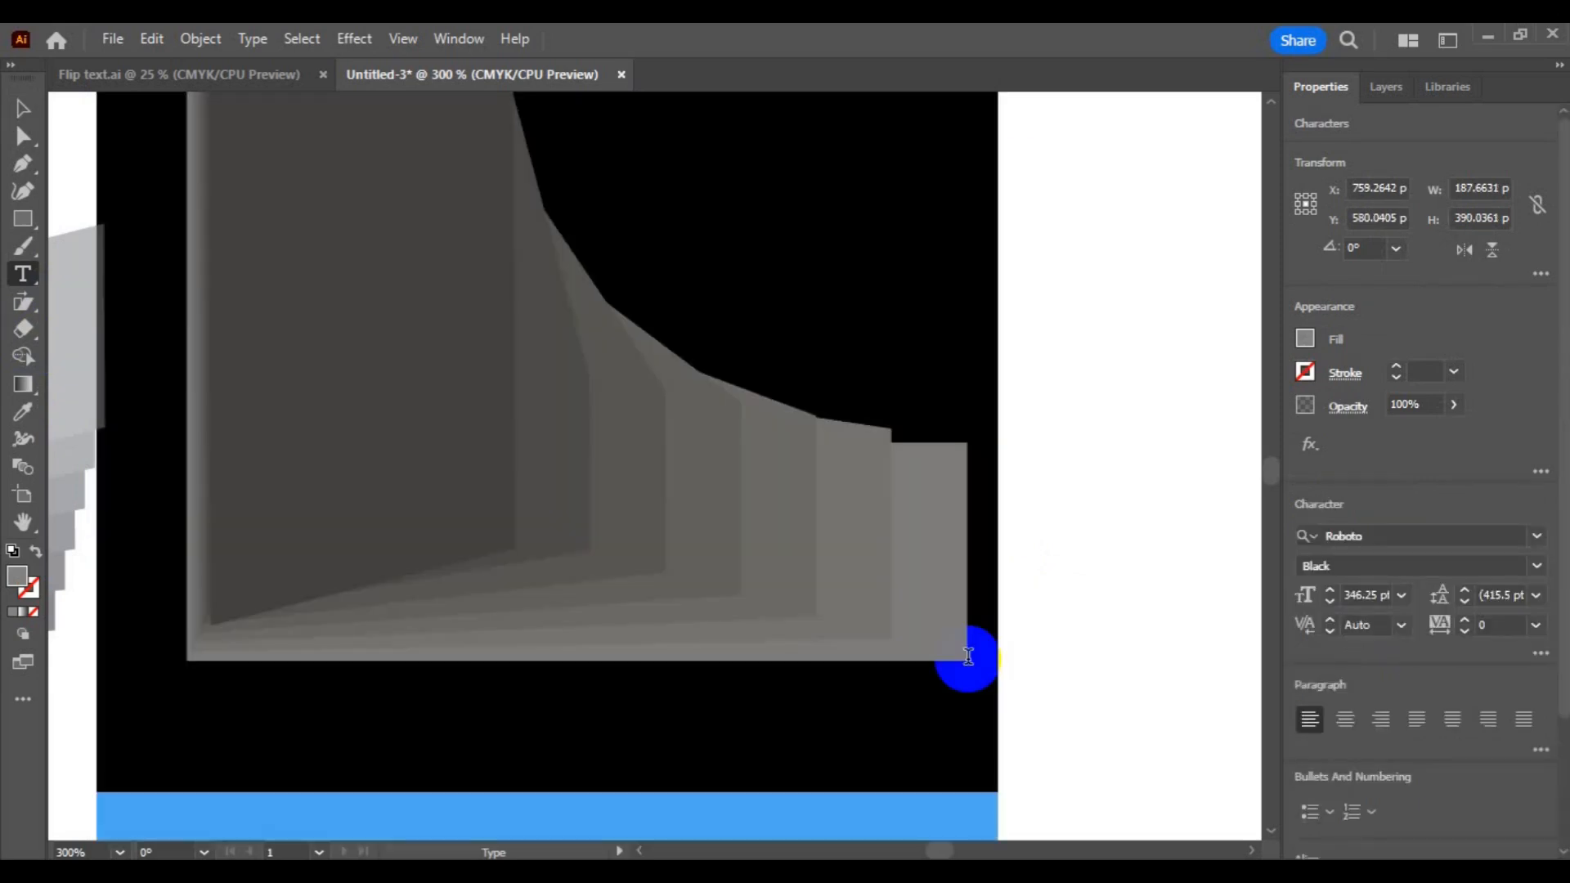
type("I")
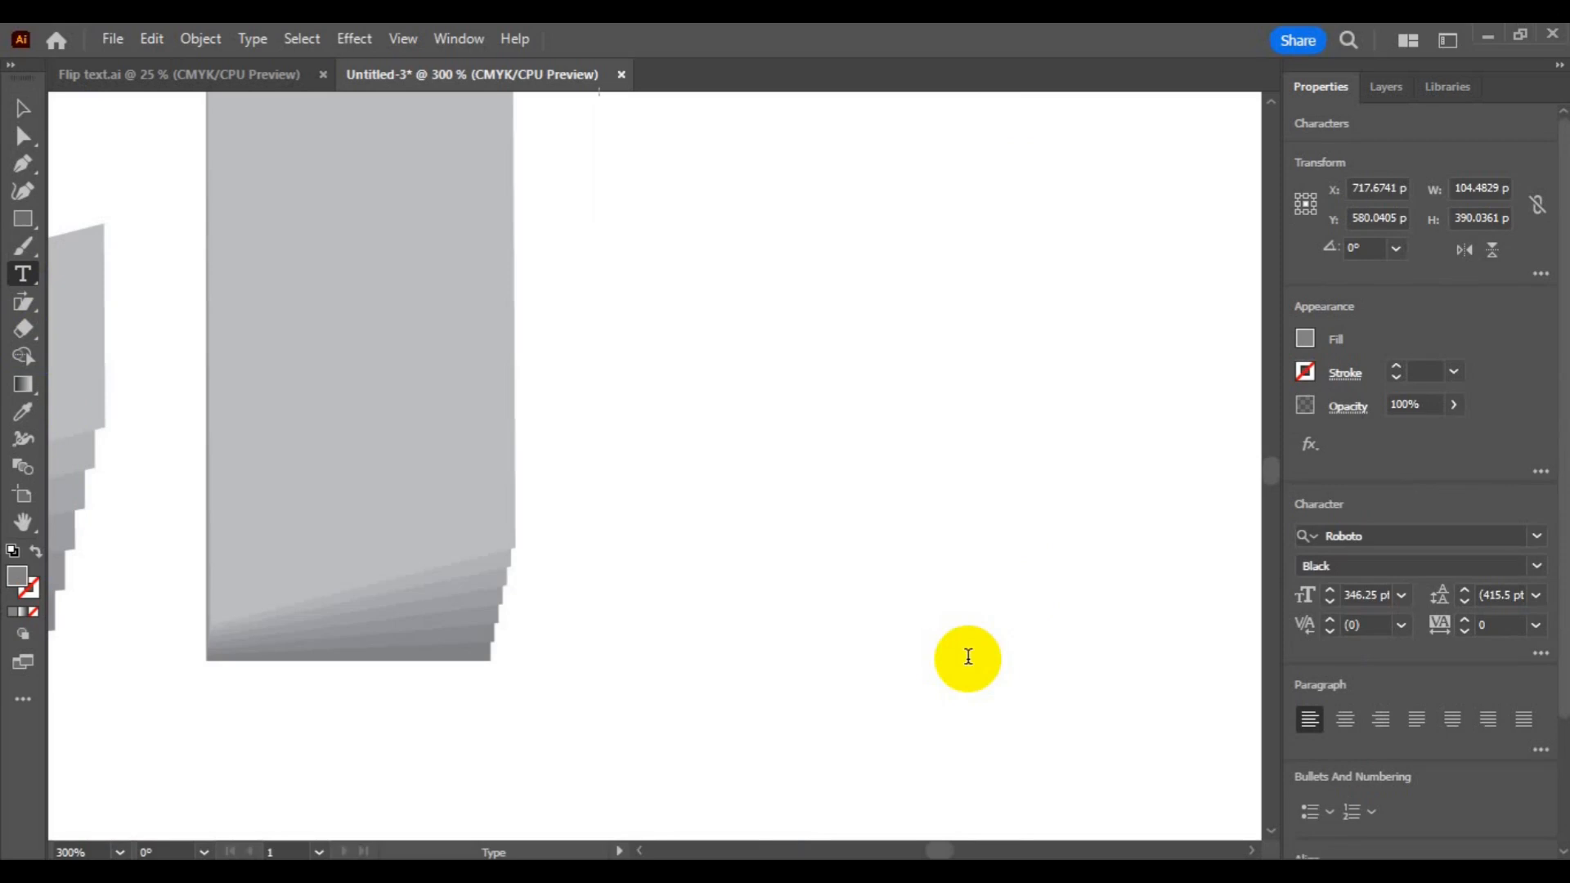
left_click(22, 108)
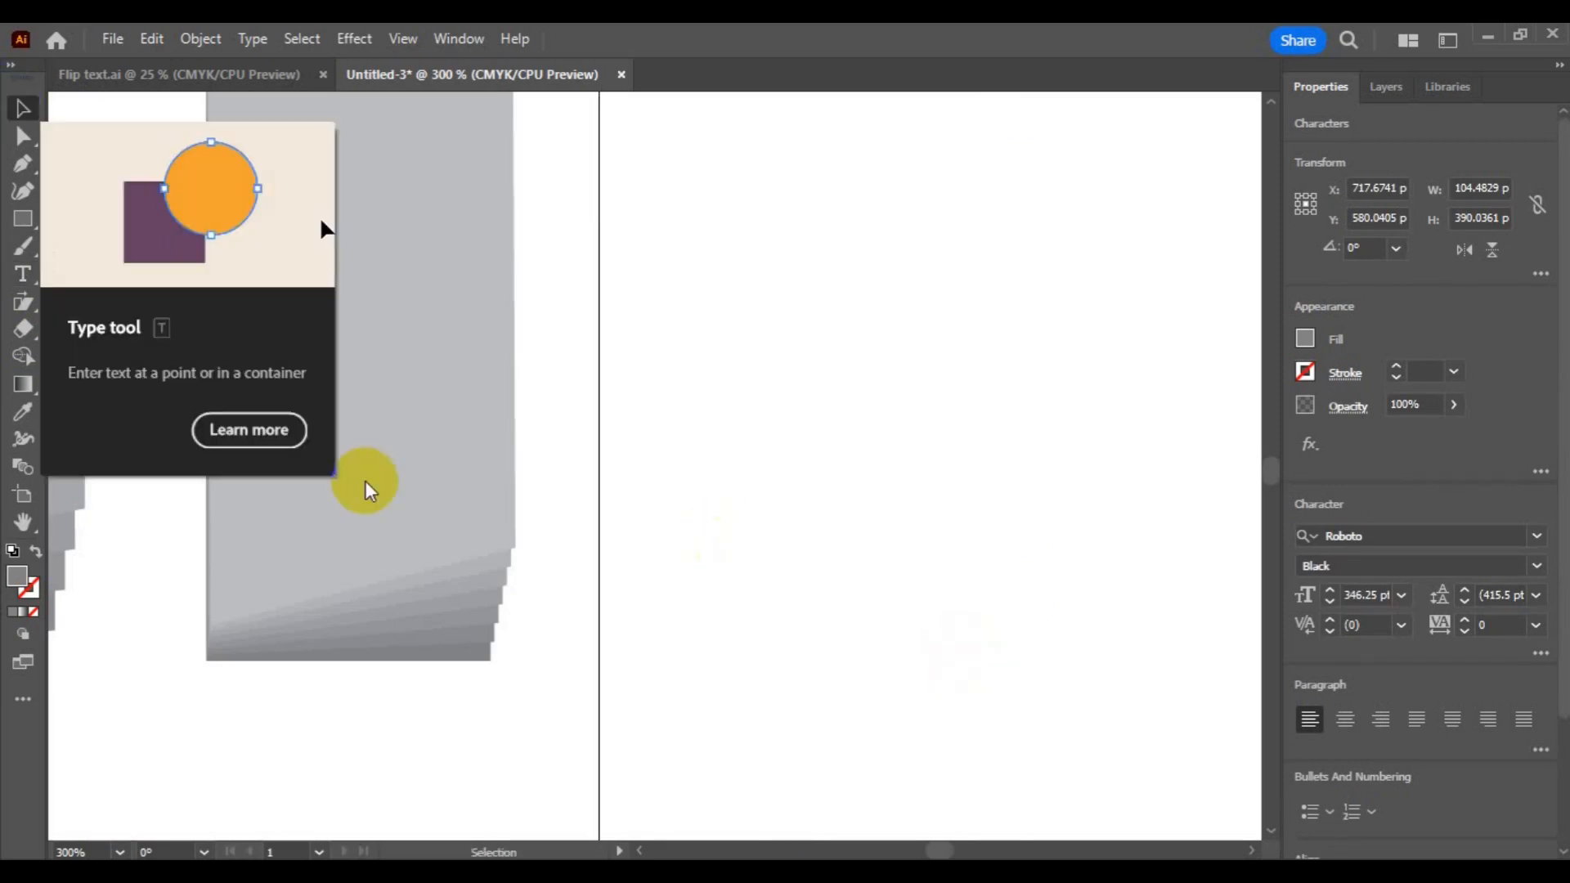
Duplicate the I blend beside it at about X 837 px and replace the copy's light letter with P
key("ctrl+0")
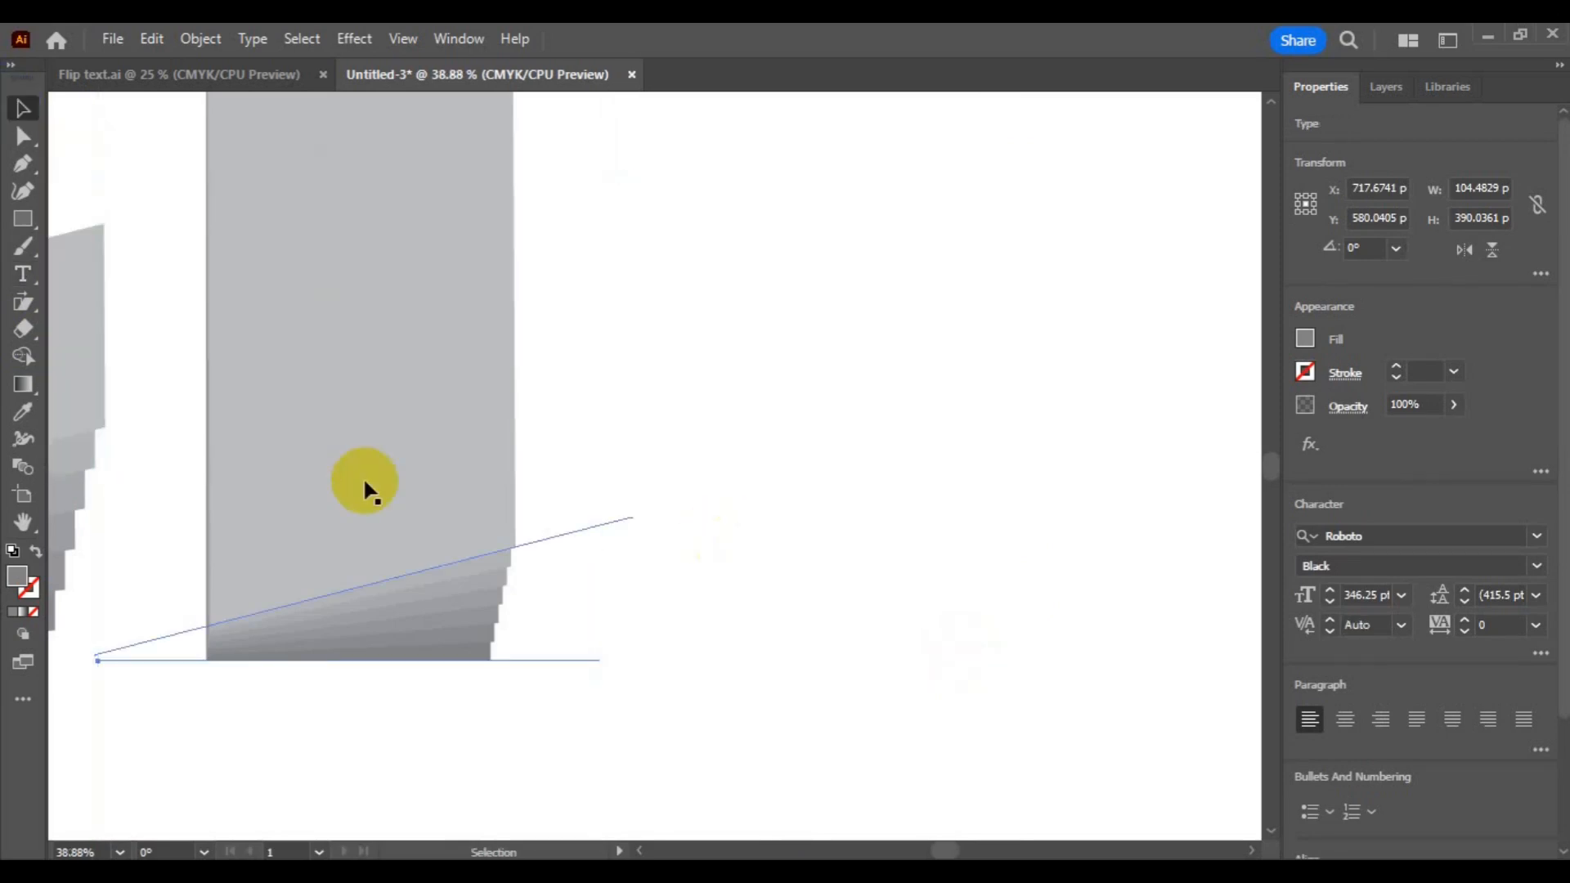
left_click(625, 672)
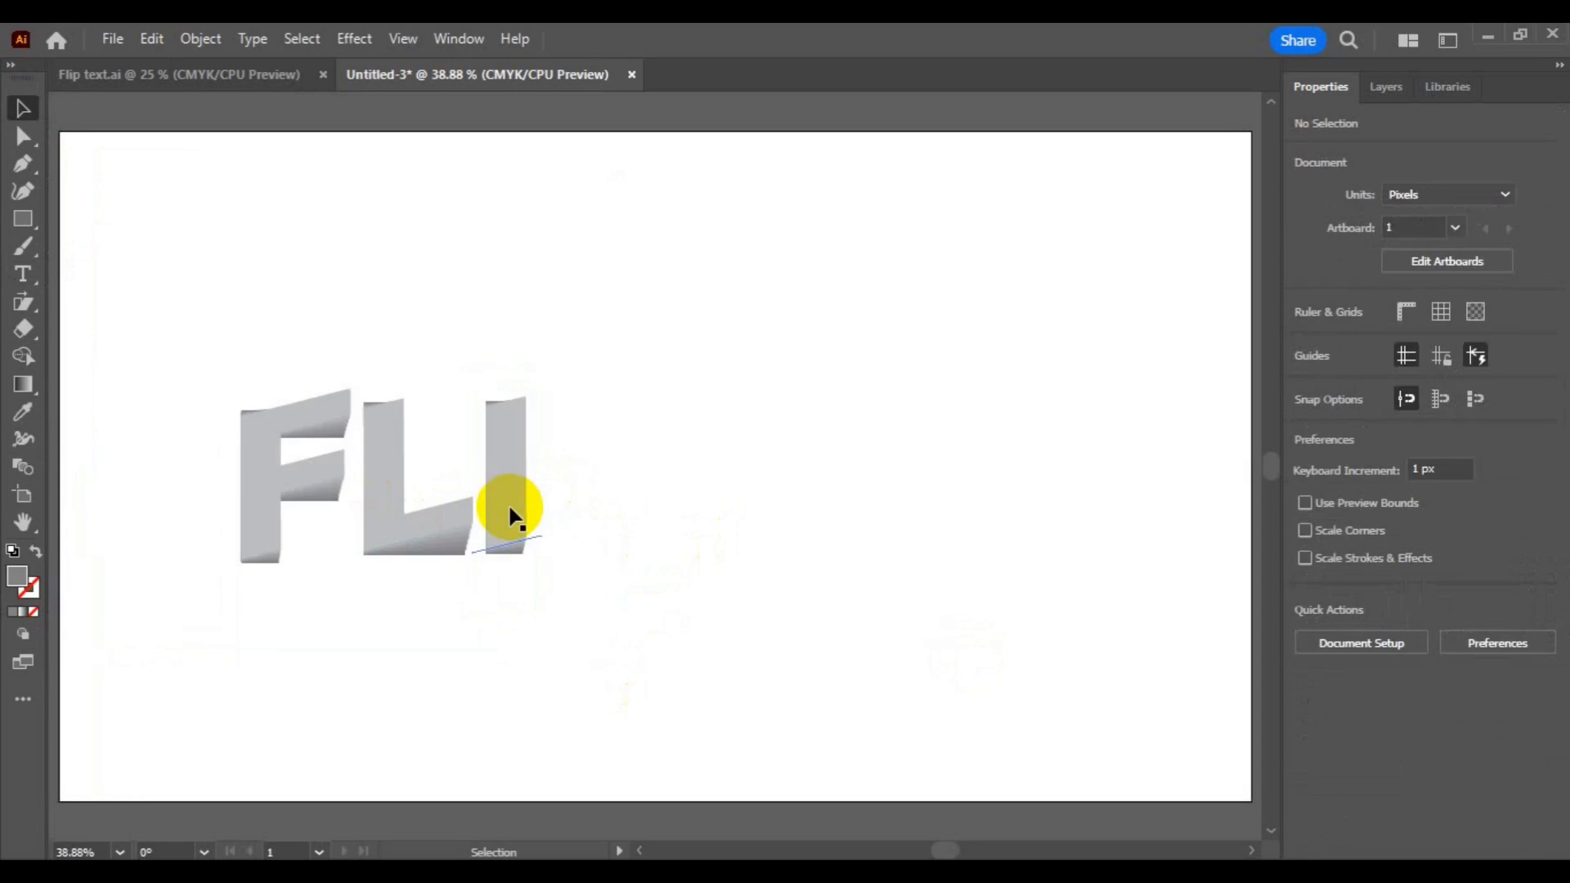
left_click_drag(508, 503, 581, 503)
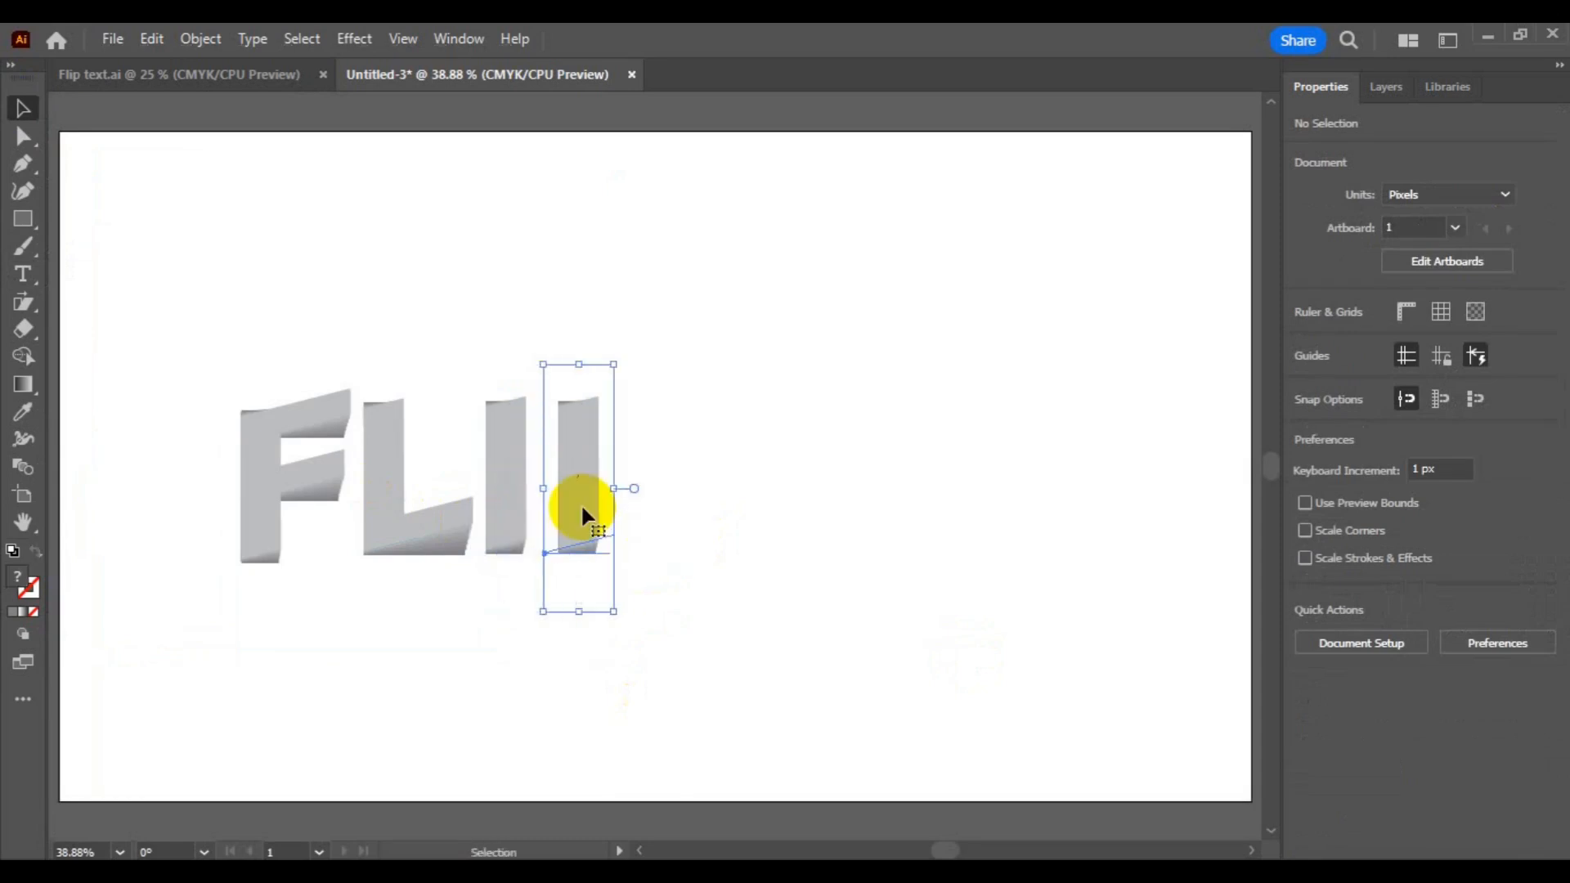
left_click(27, 281)
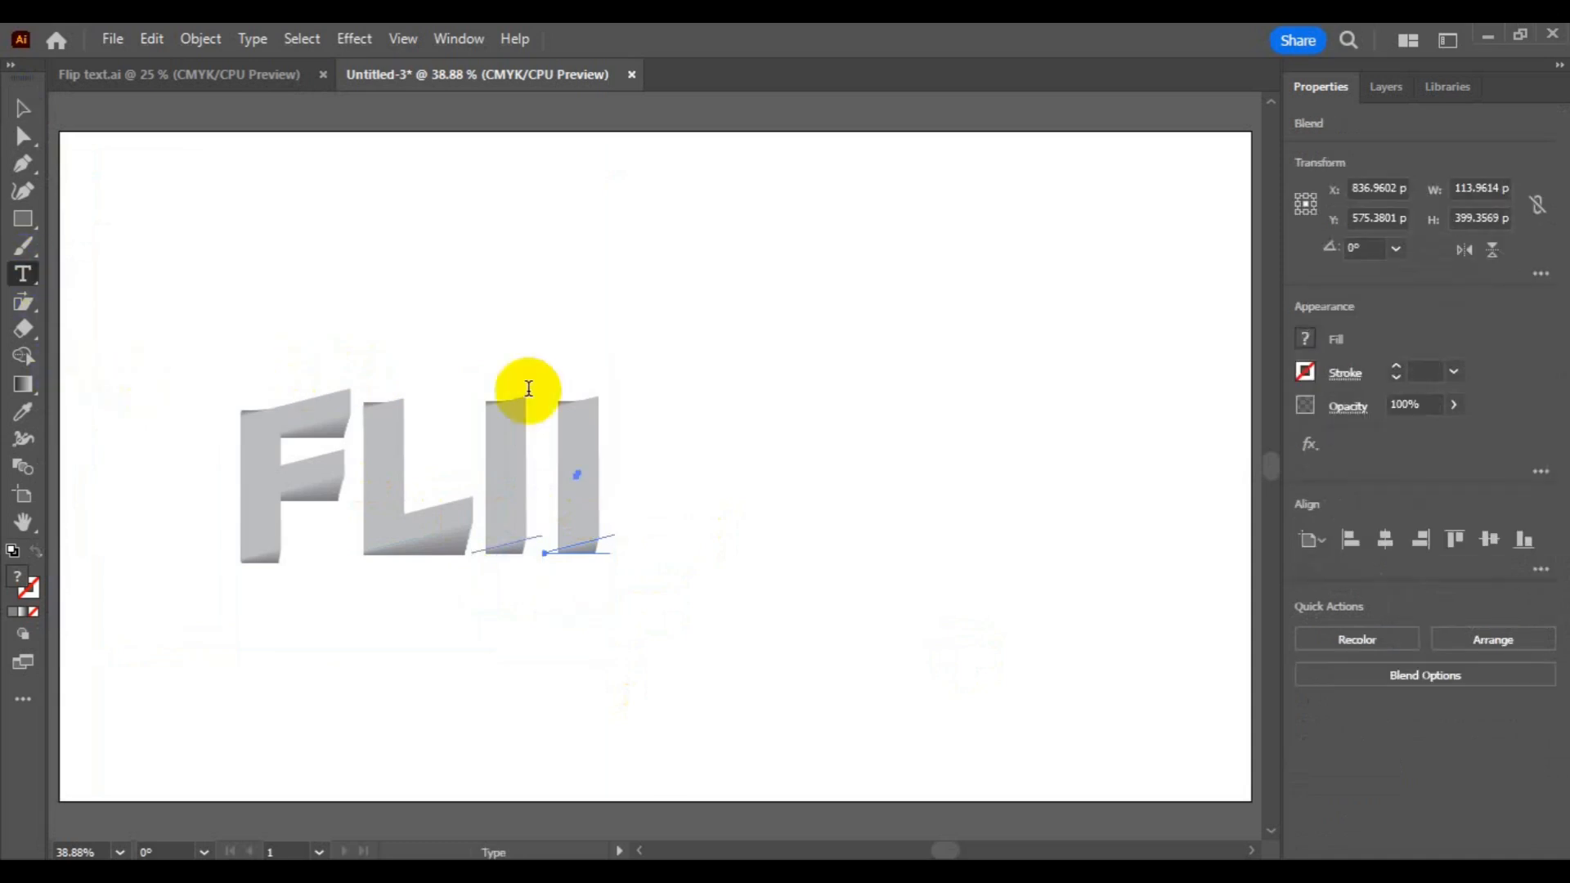
left_click(583, 454)
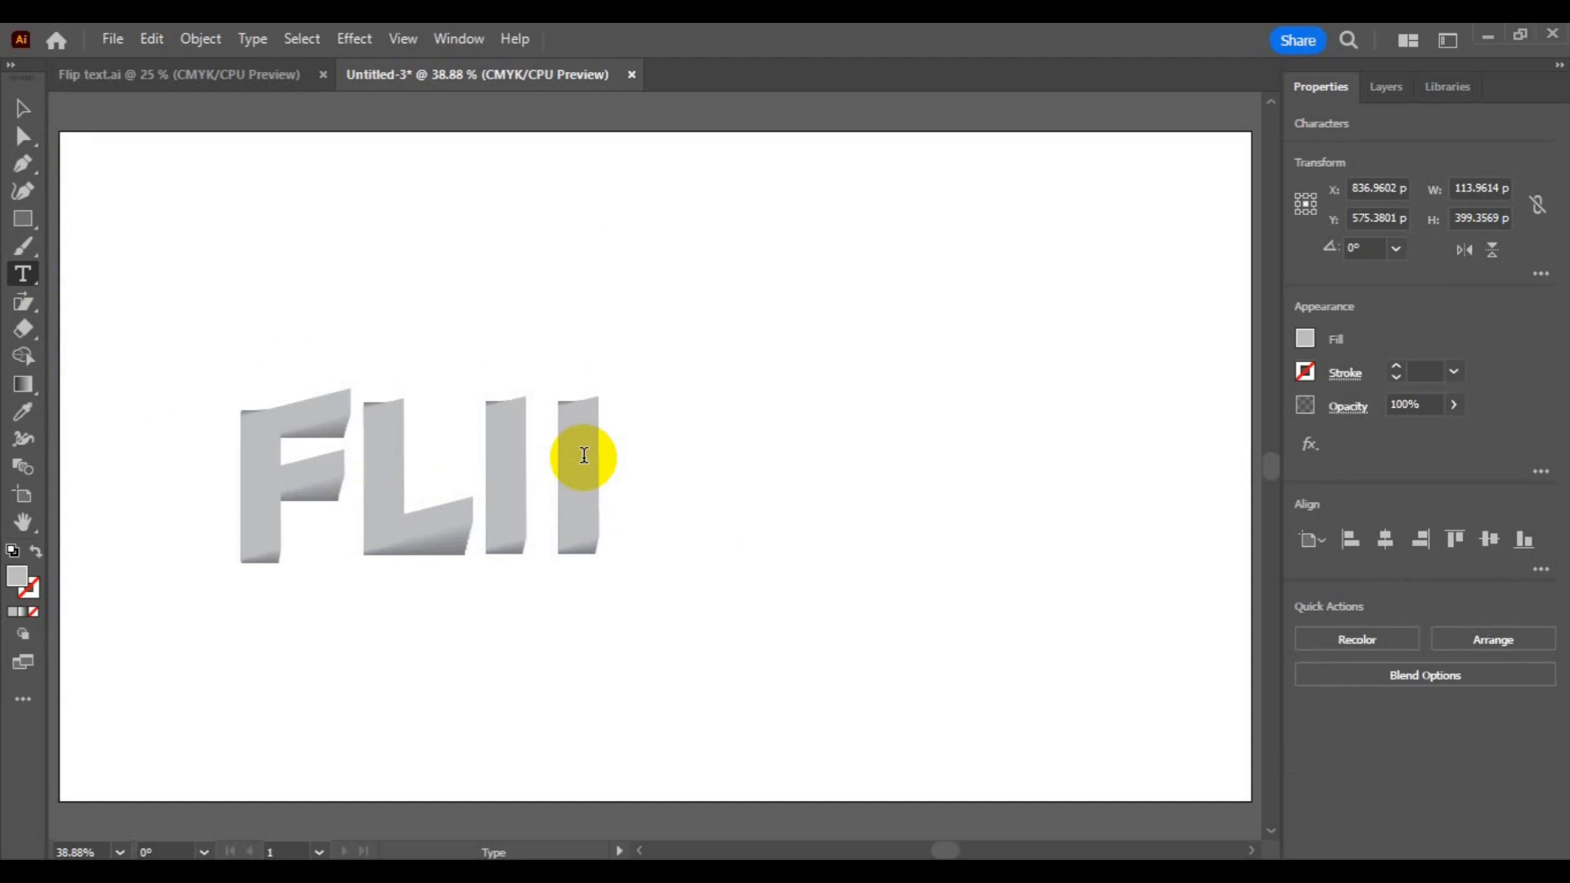
double_click(584, 456)
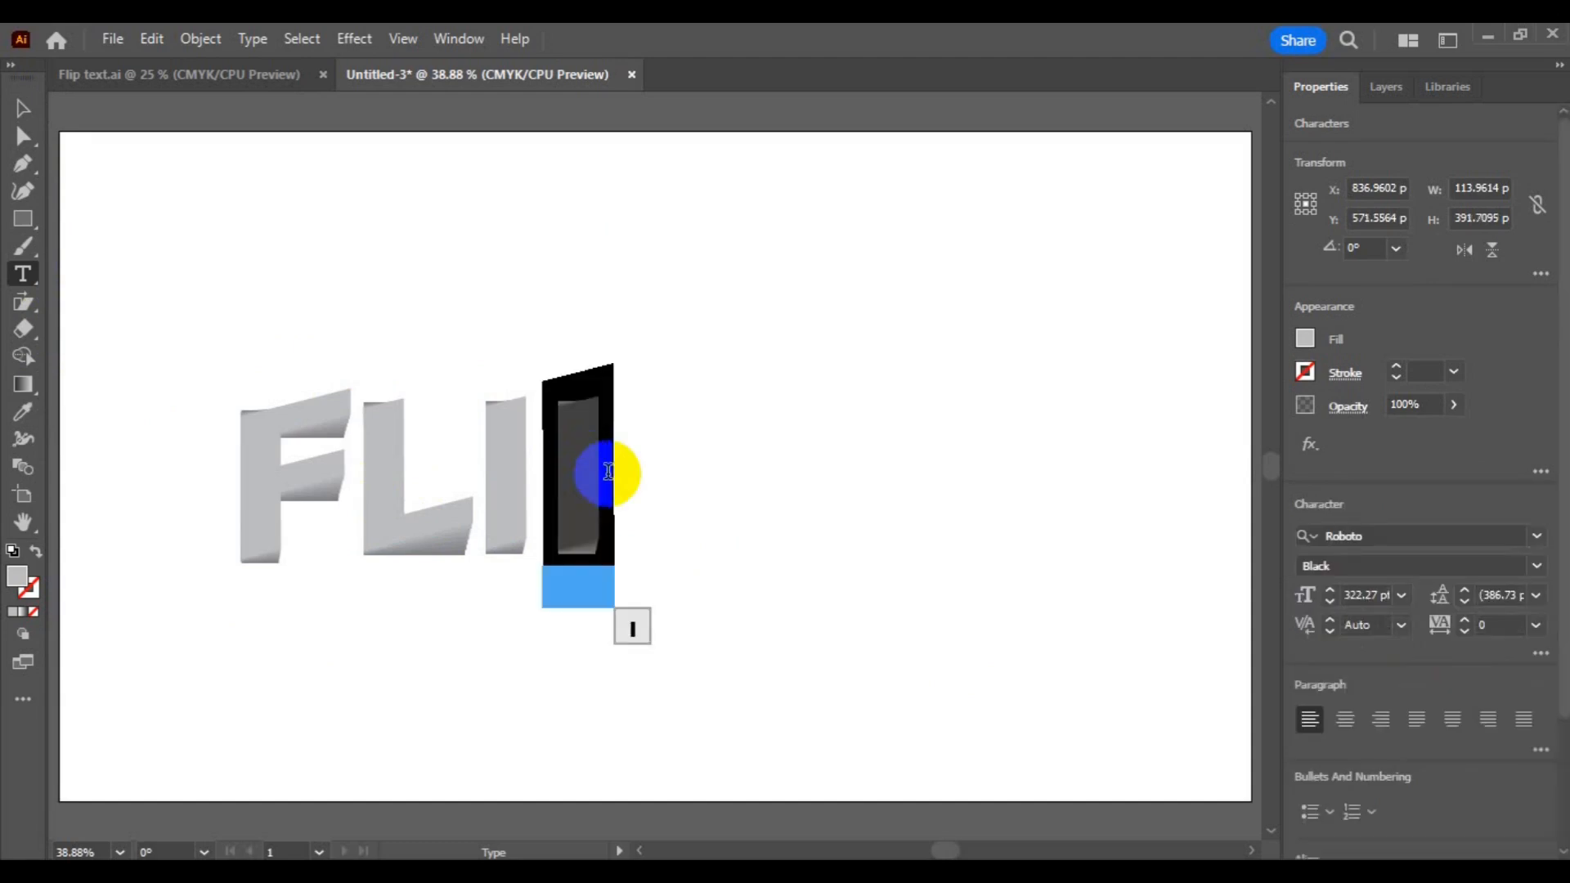
type("P")
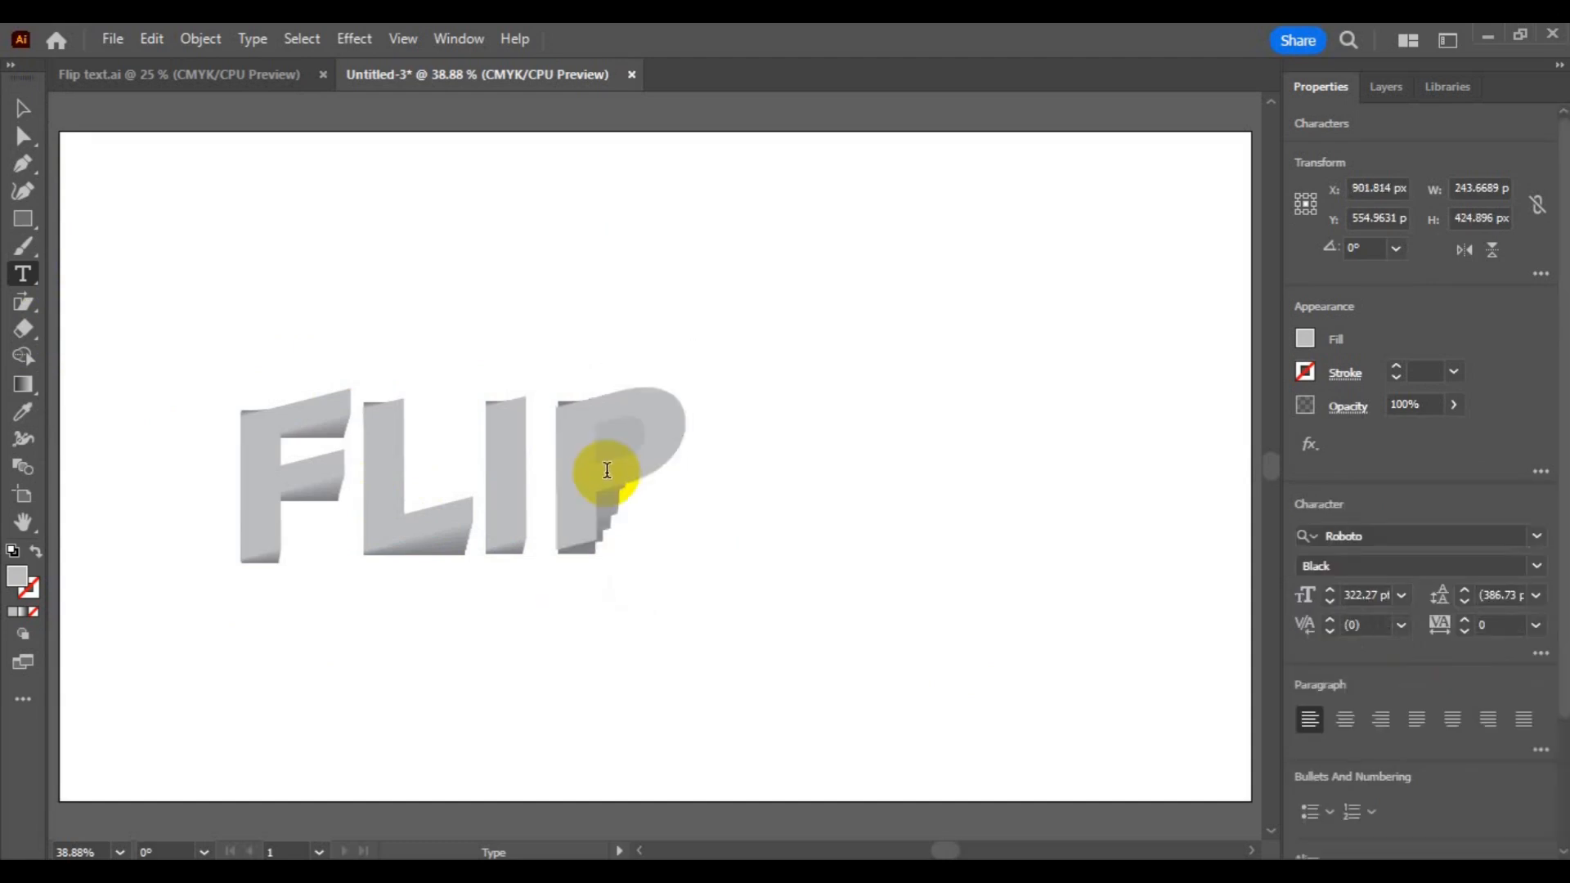
left_click(13, 131)
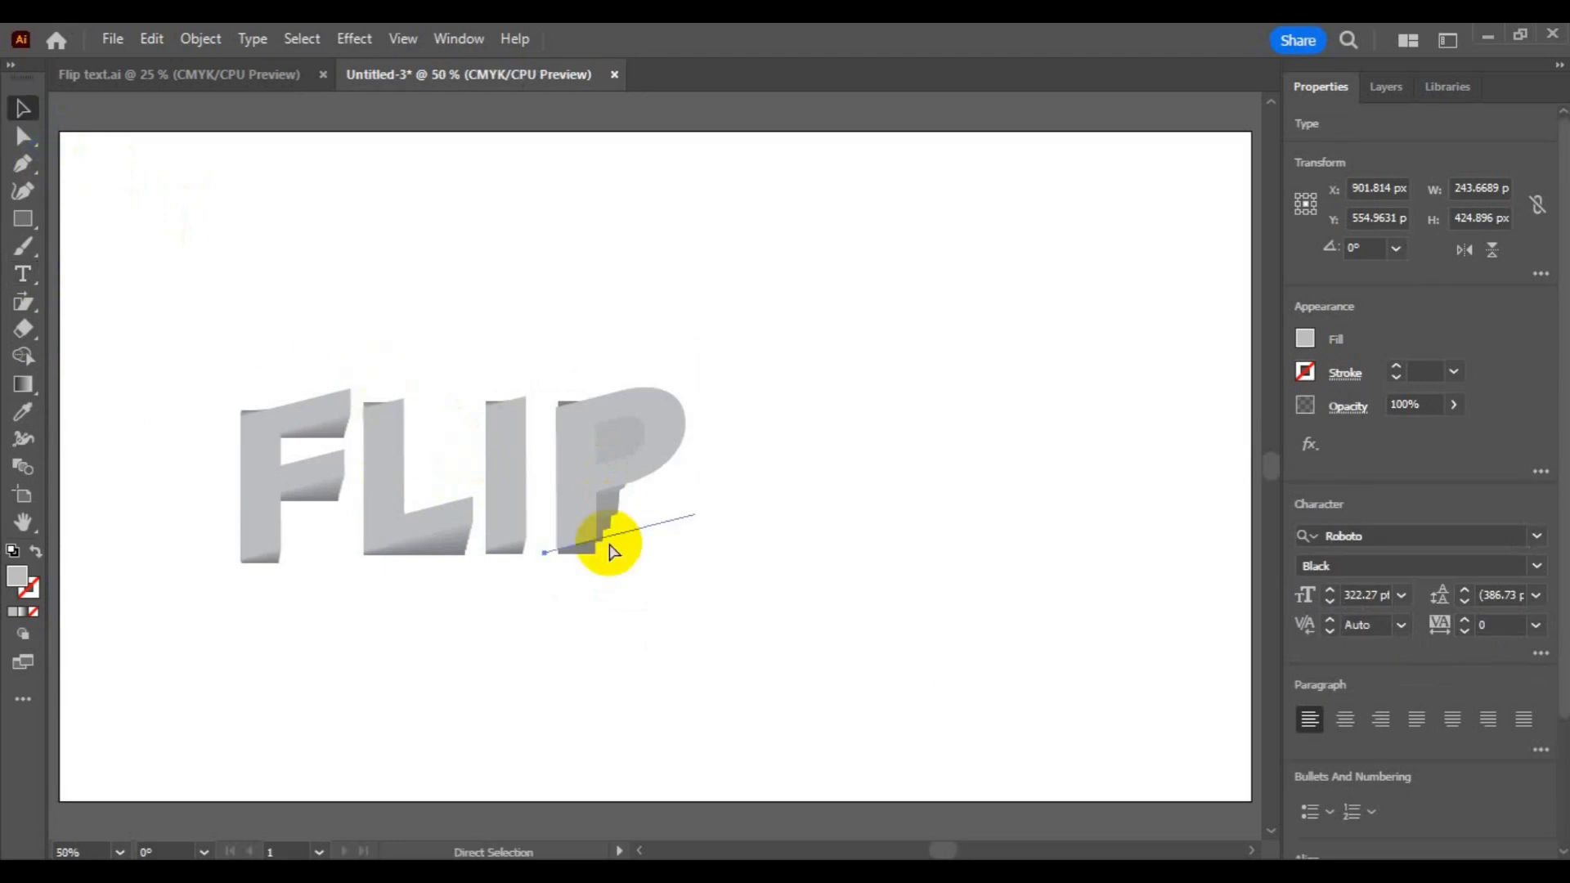
Replace the dark I at the back of the fourth letter's blend with the letter P
scroll(610, 551, "up", 2, "alt")
key("ctrl+plus")
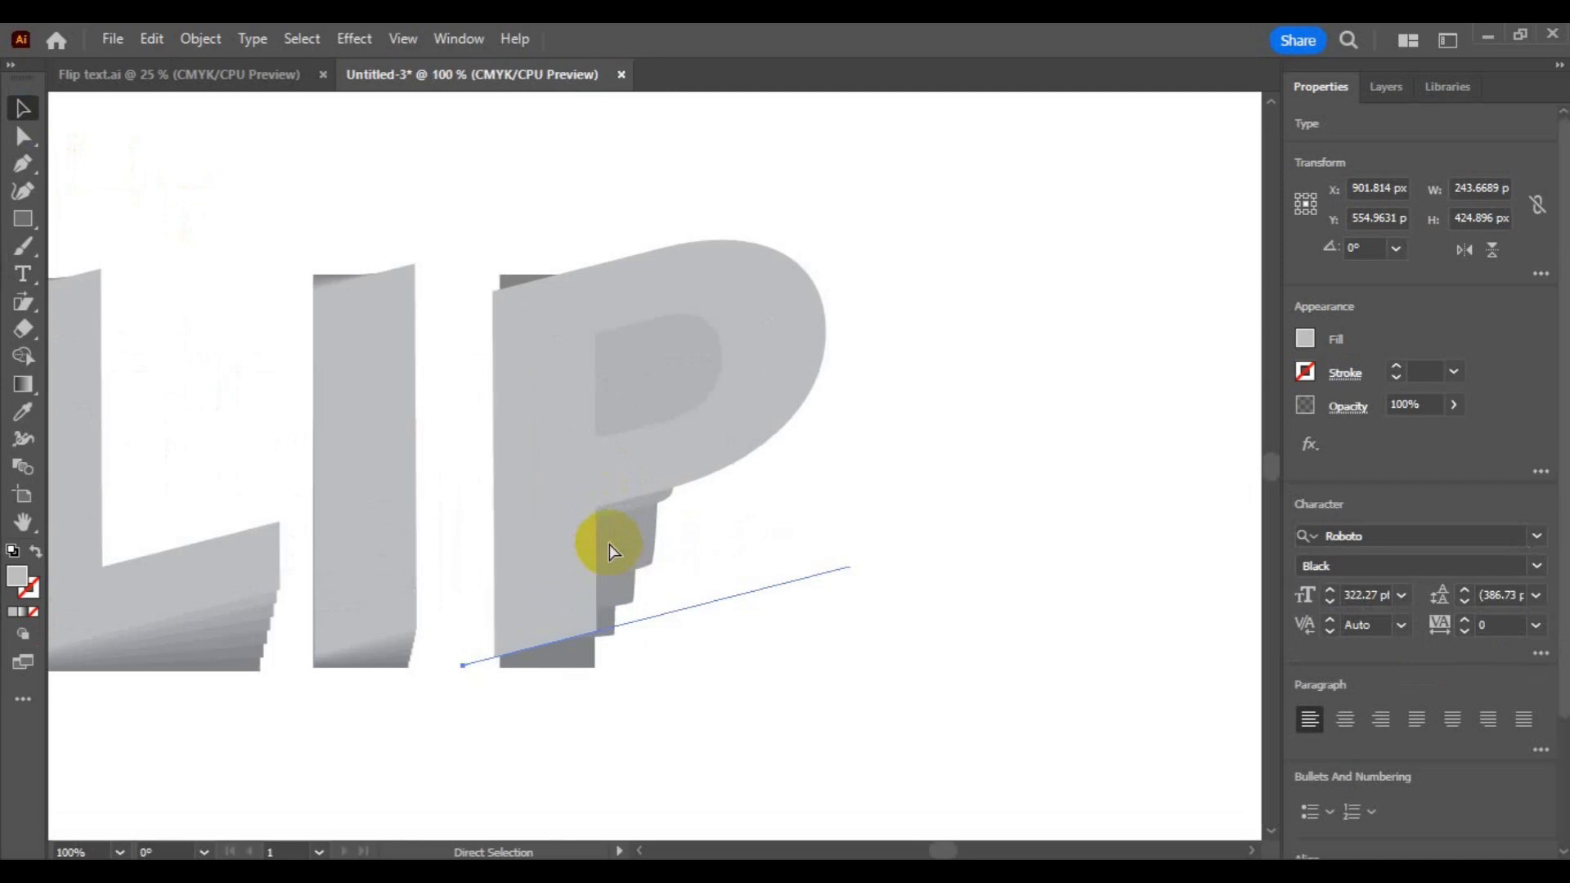
key("ctrl+plus")
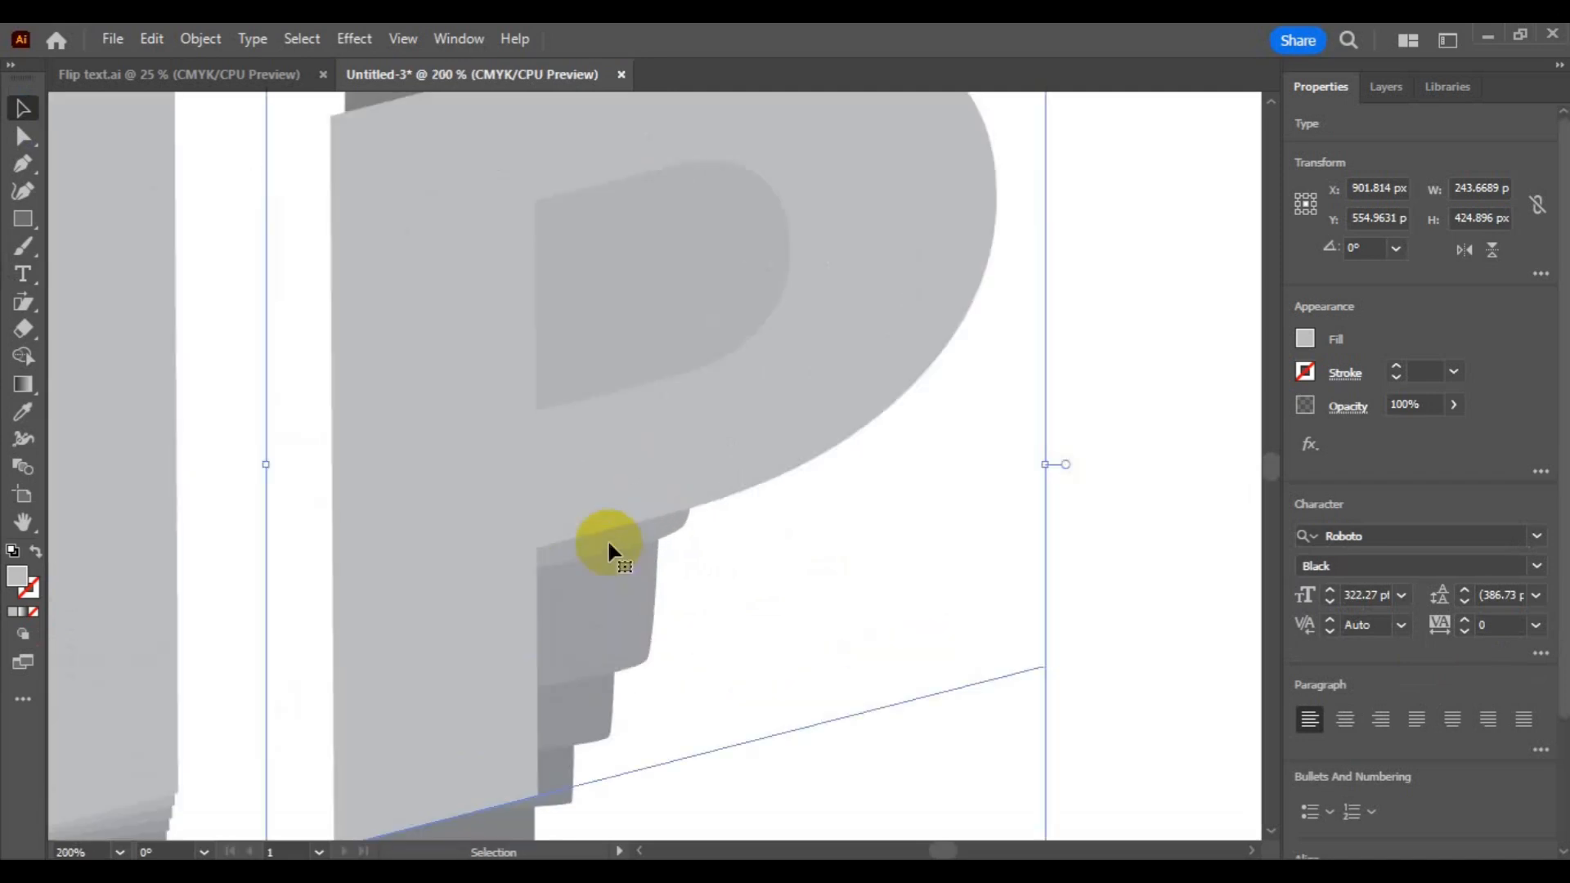
key("space")
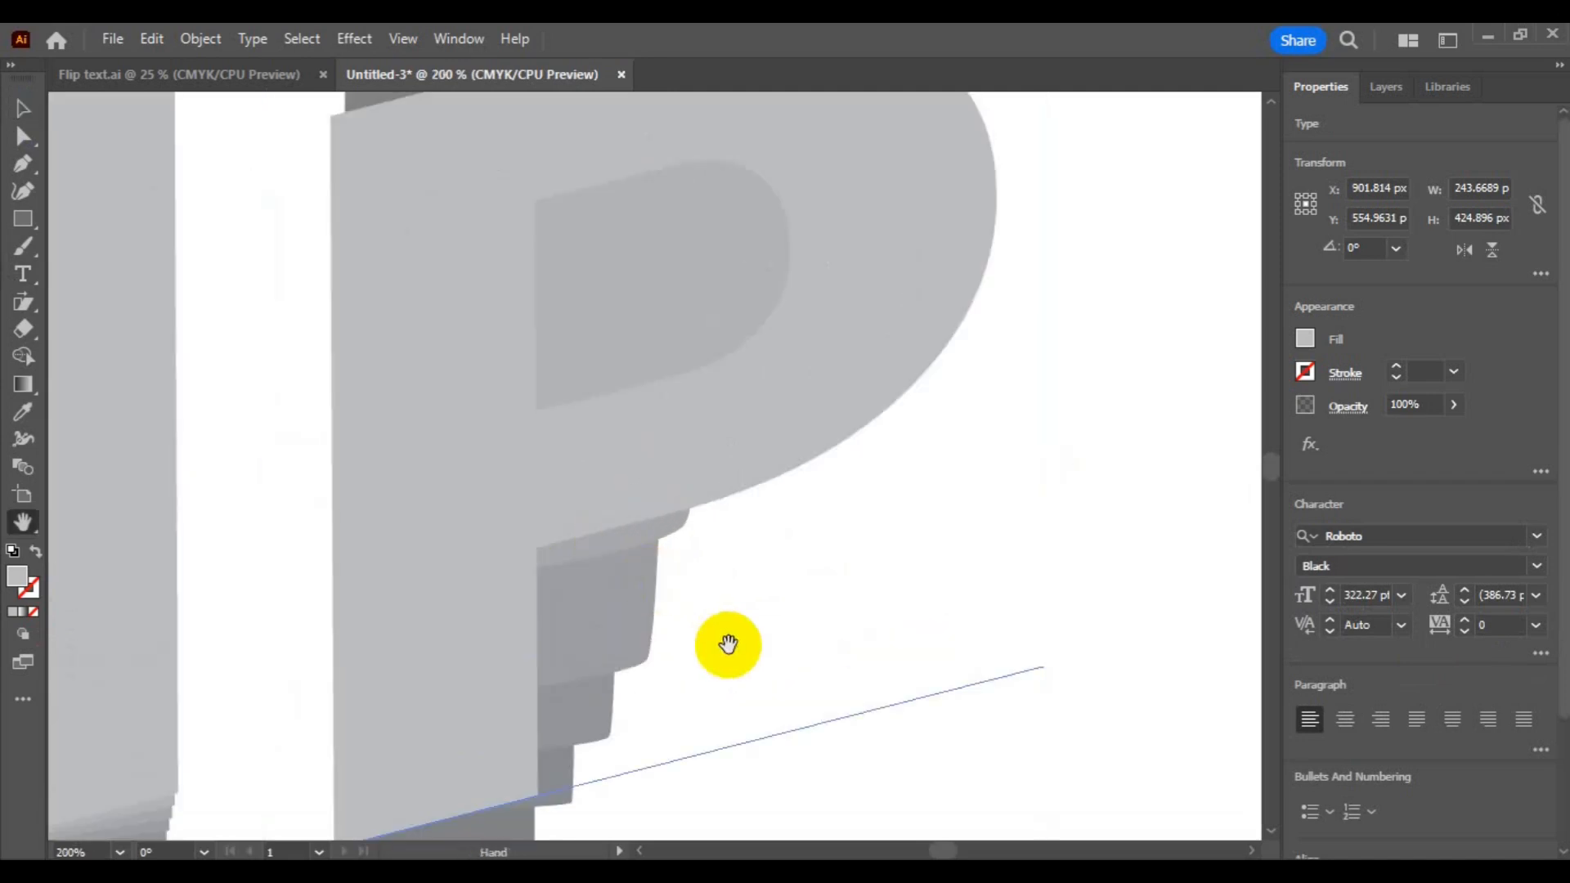
left_click_drag(725, 644, 665, 419)
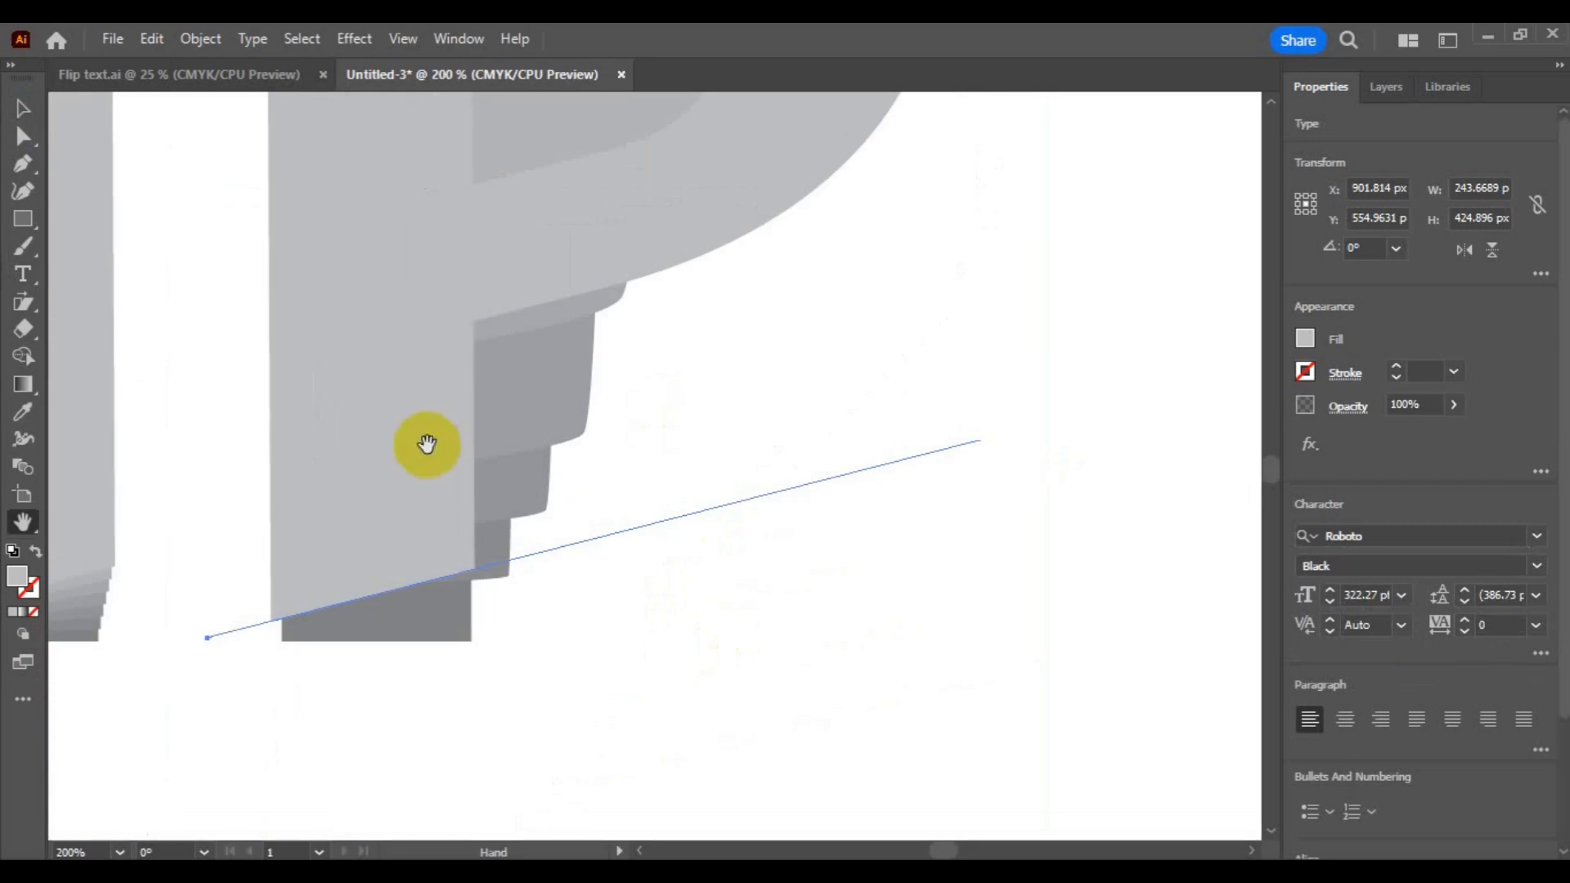
left_click(23, 108)
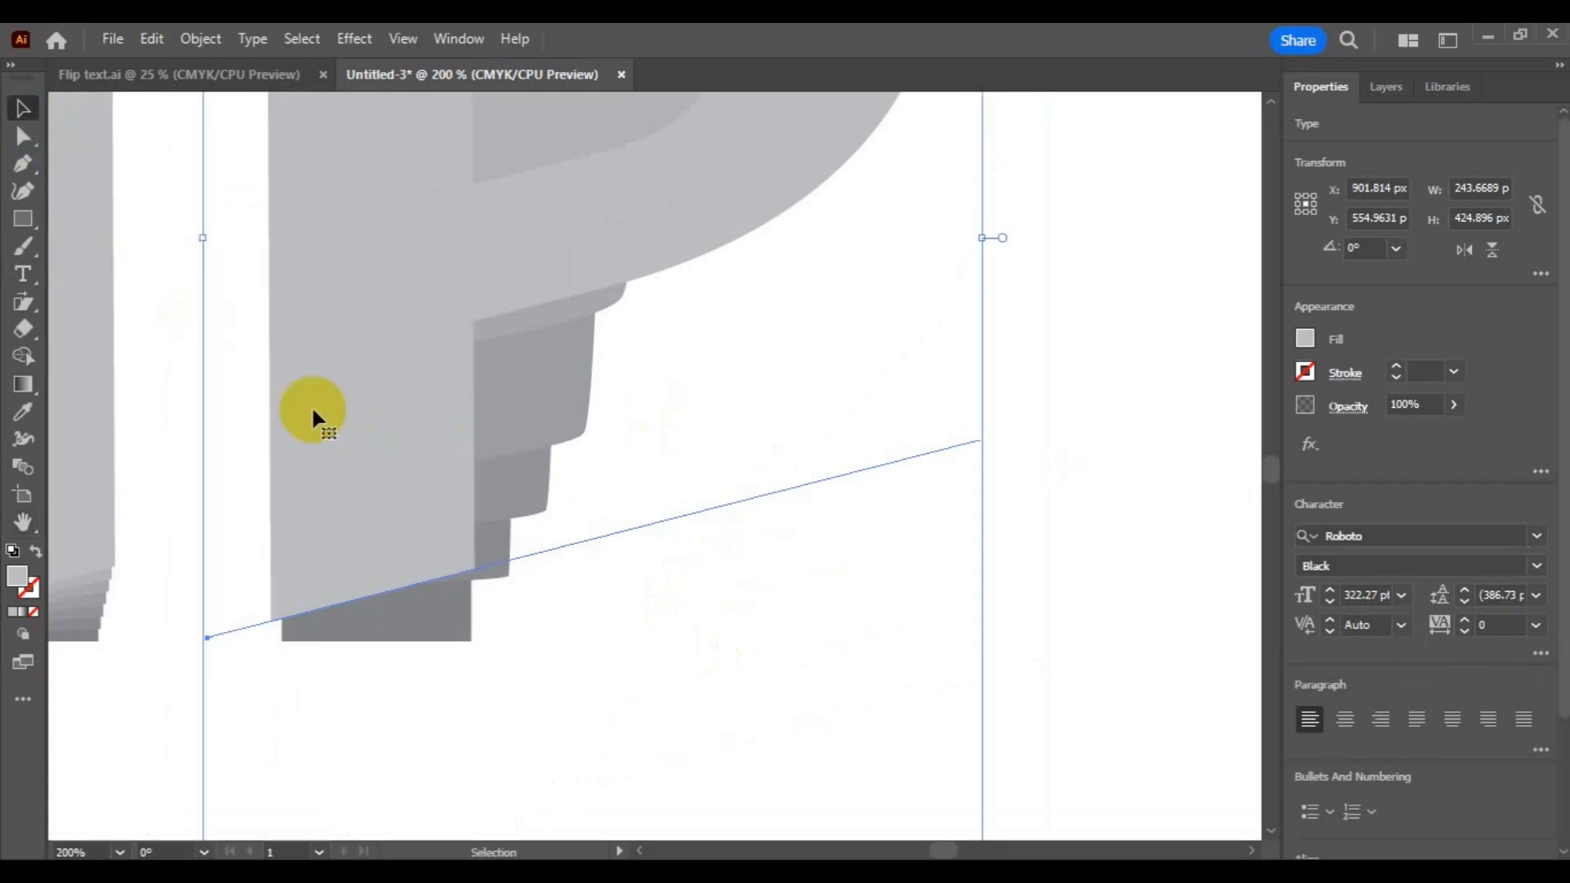
left_click(1017, 600)
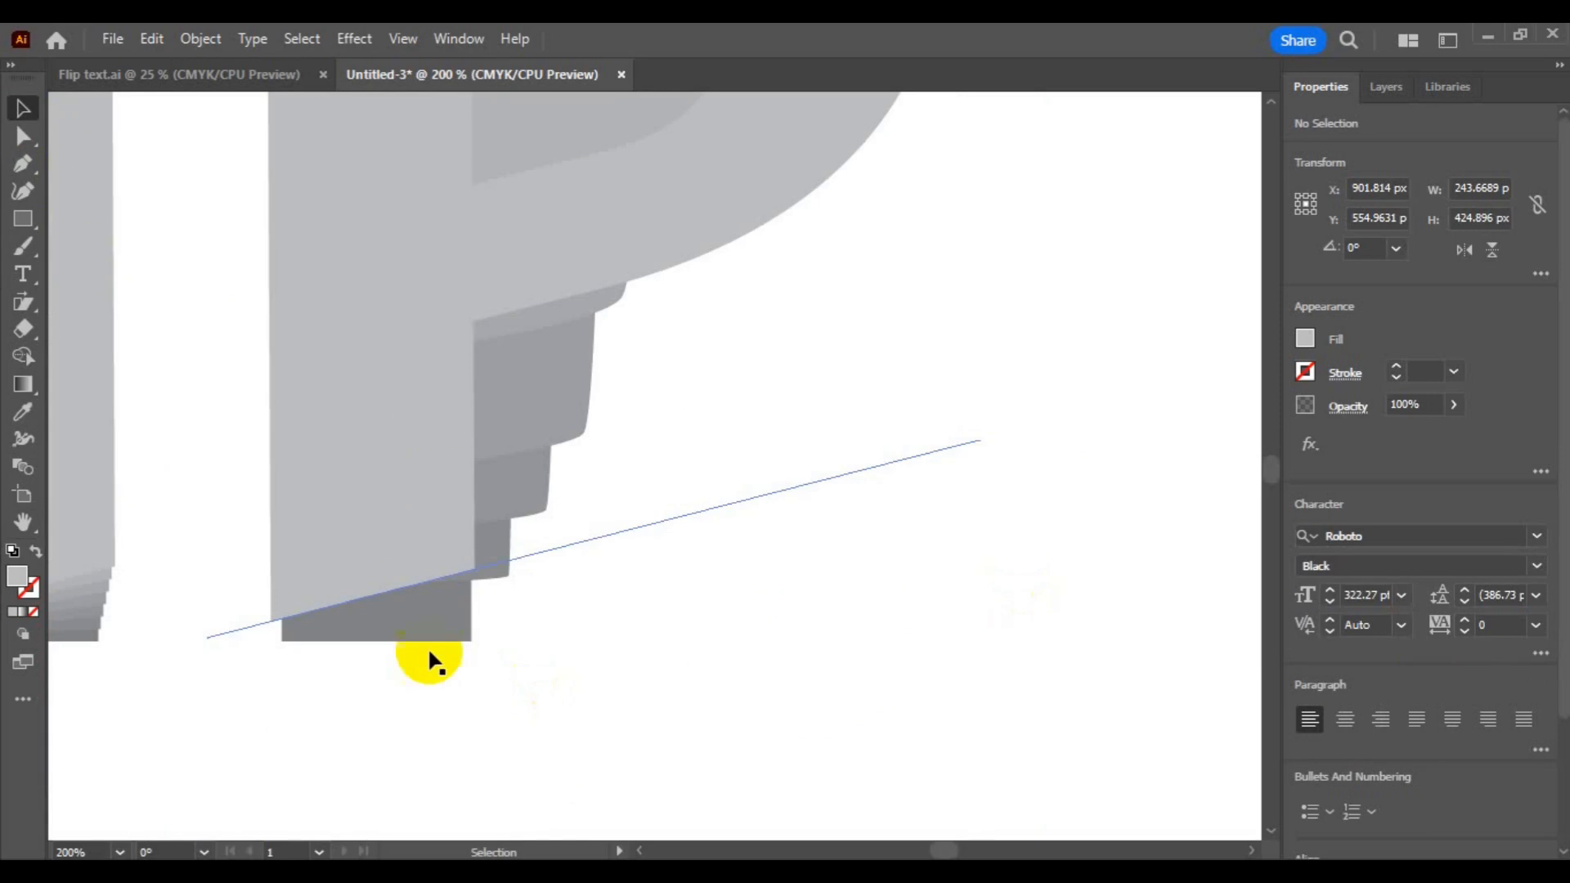
left_click(621, 536)
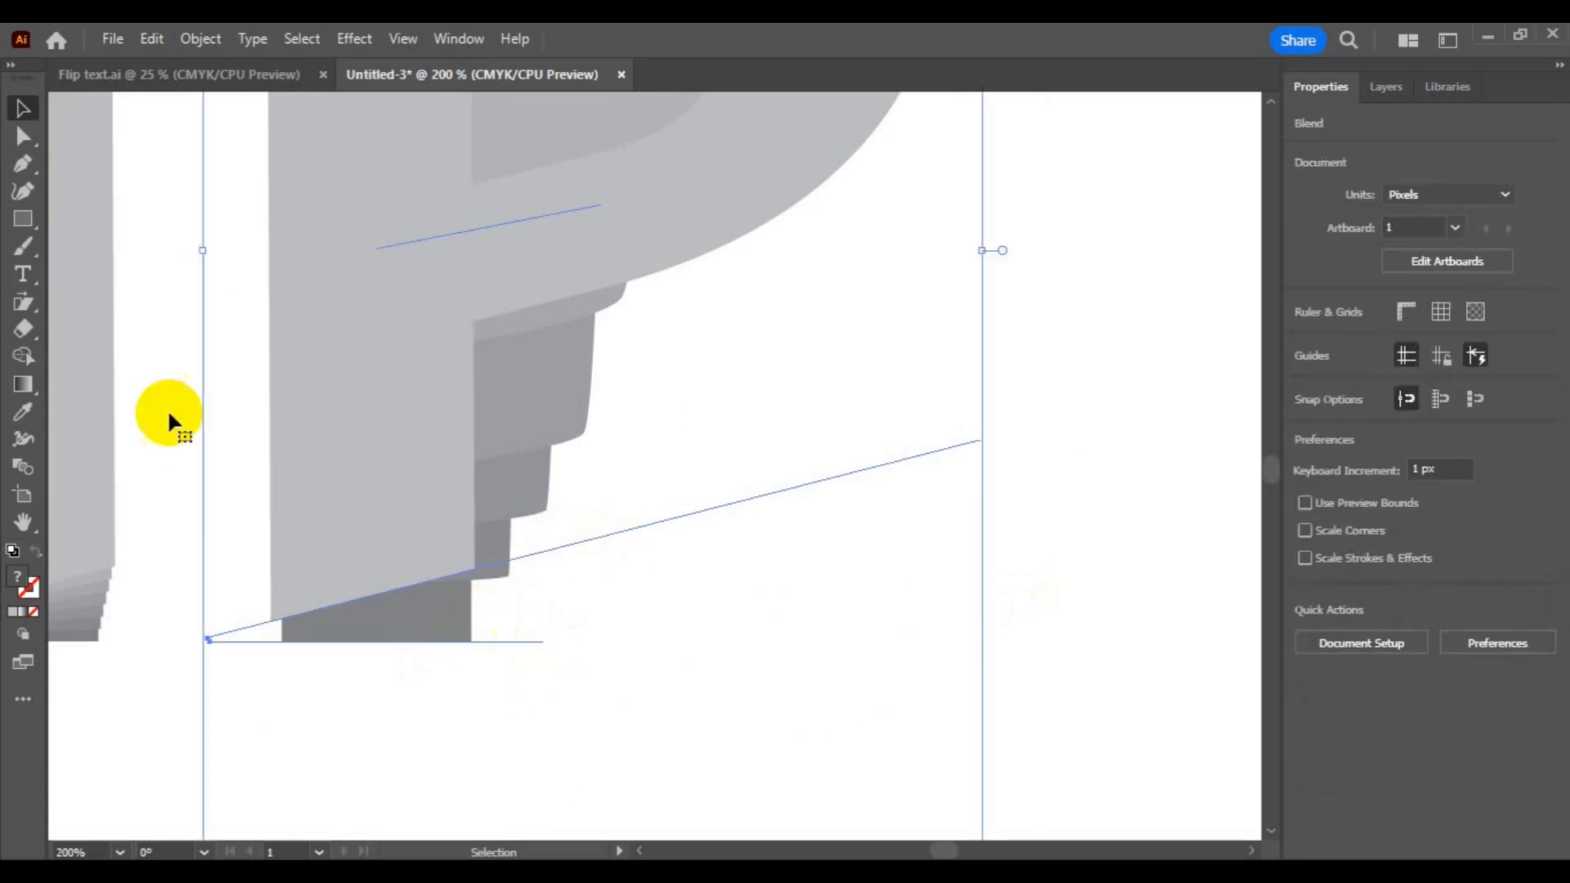
left_click(23, 274)
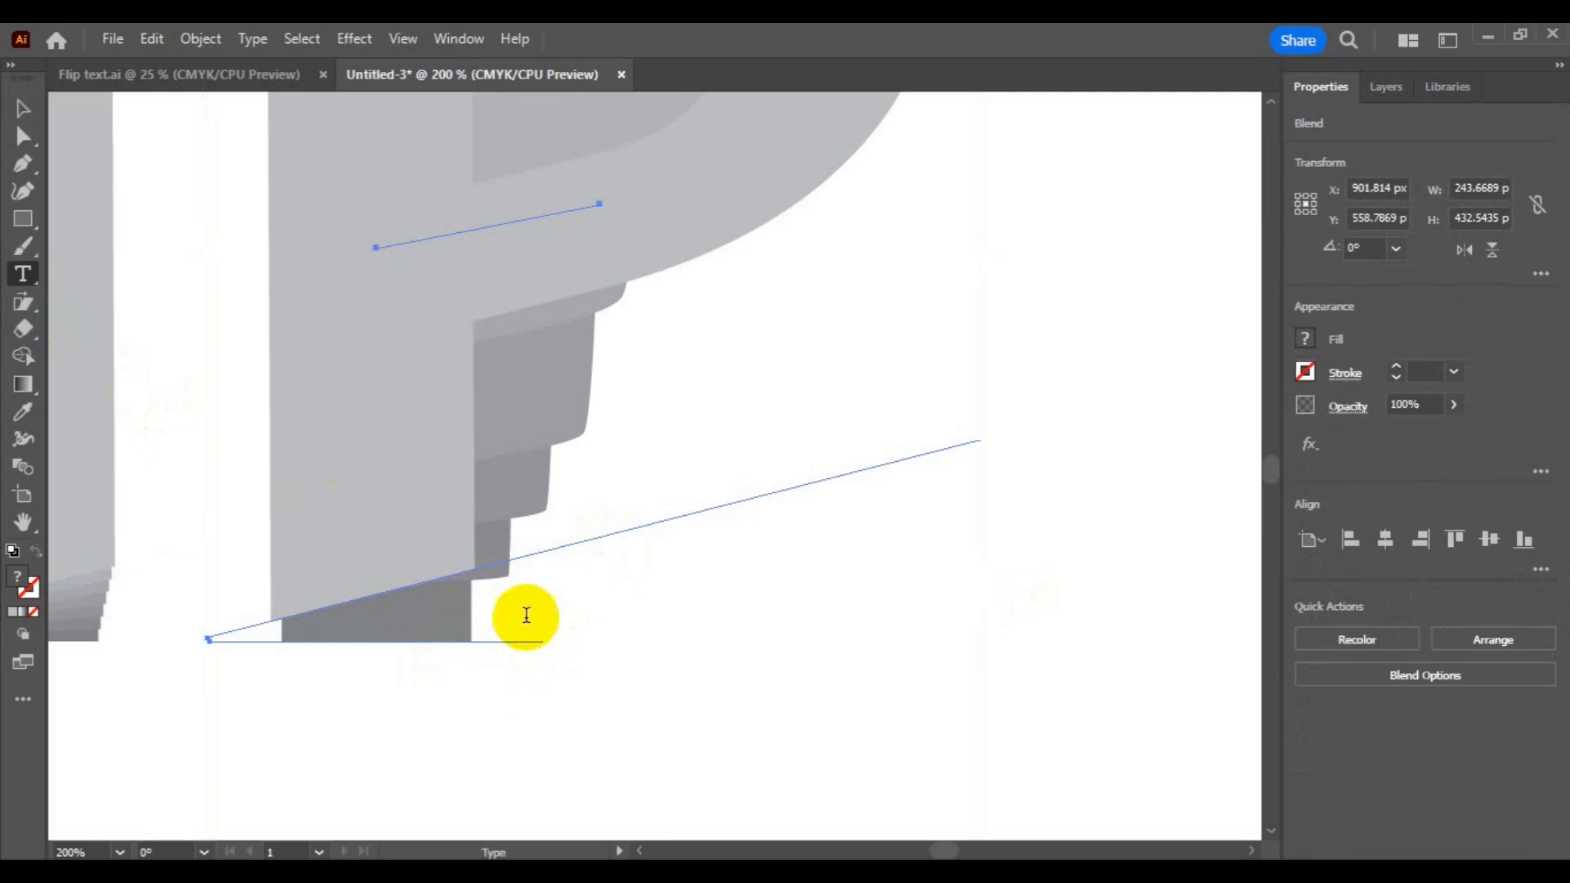
left_click(482, 642)
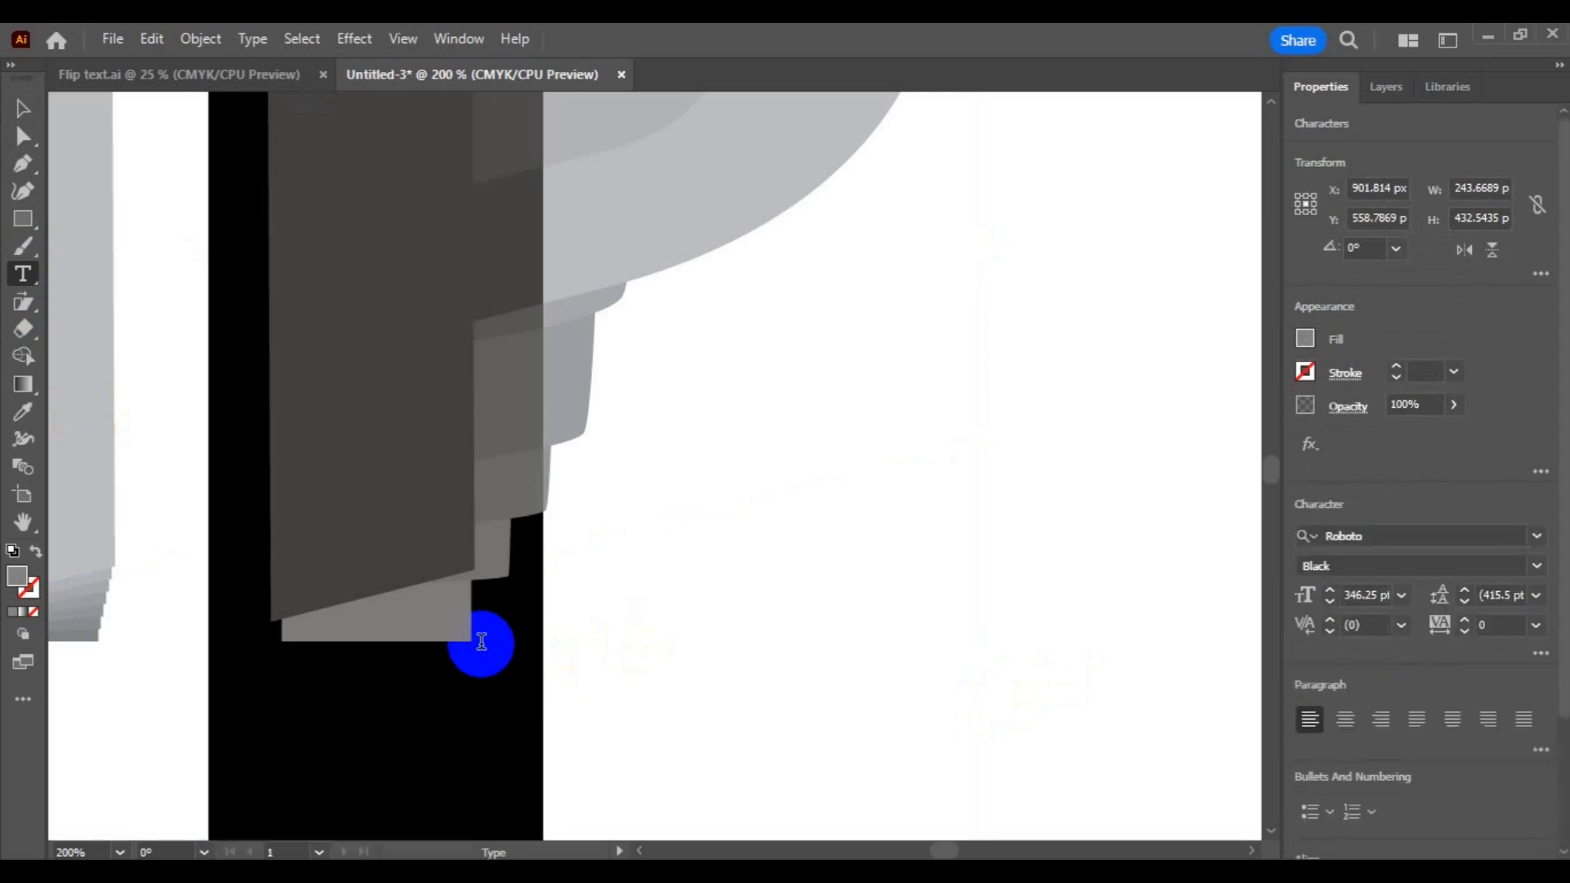
left_click(481, 642)
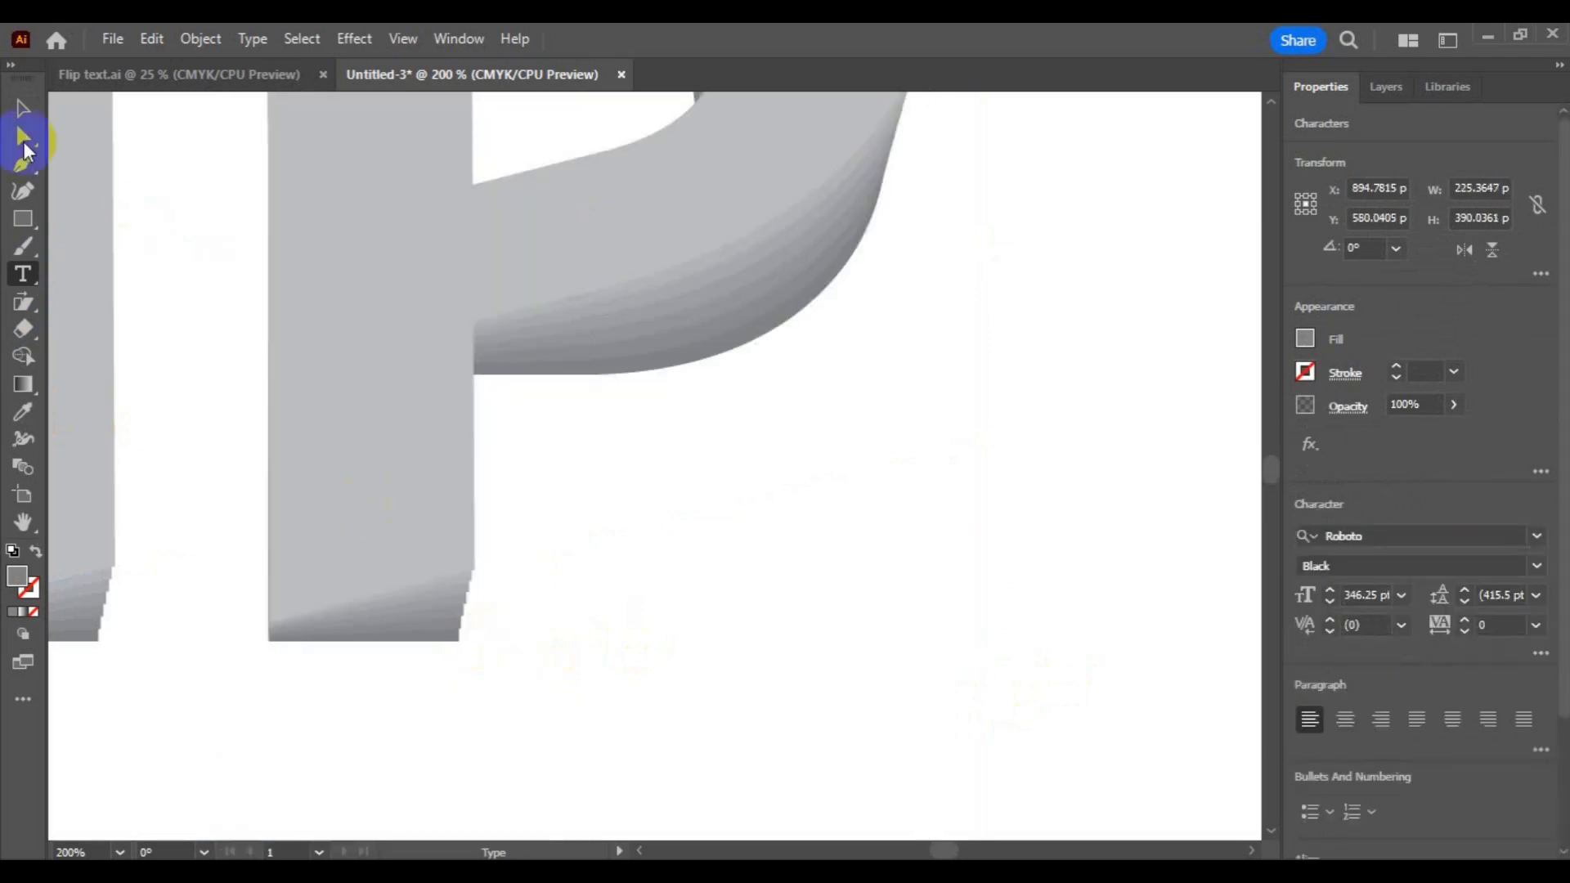
Align the four FLIP letter blends along their bottom edges and group them
left_click(23, 108)
left_click(256, 417)
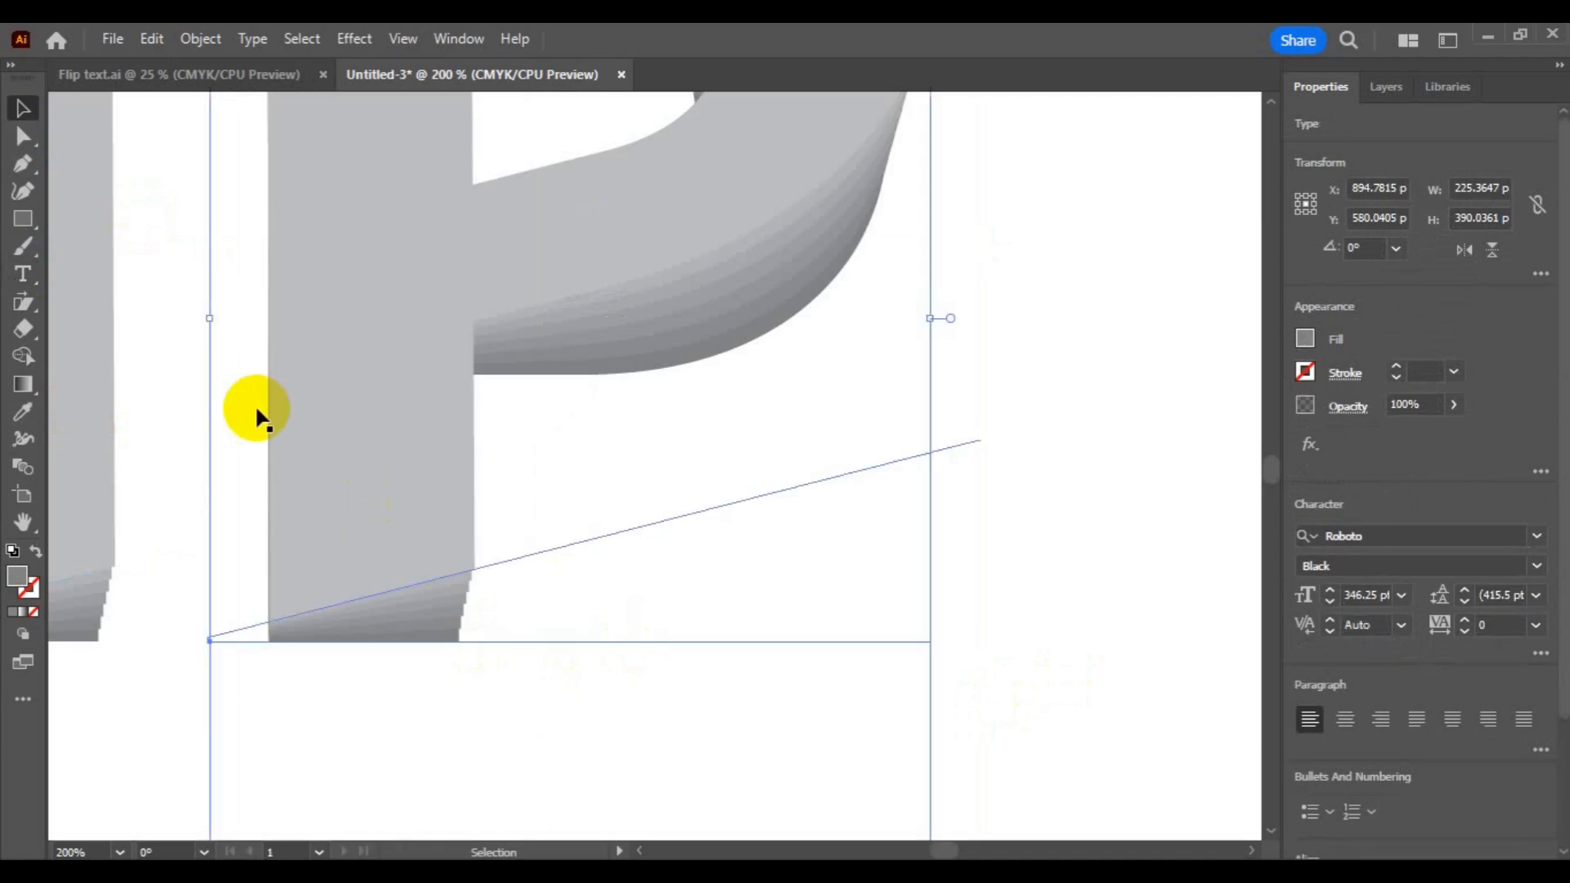
key("ctrl+0")
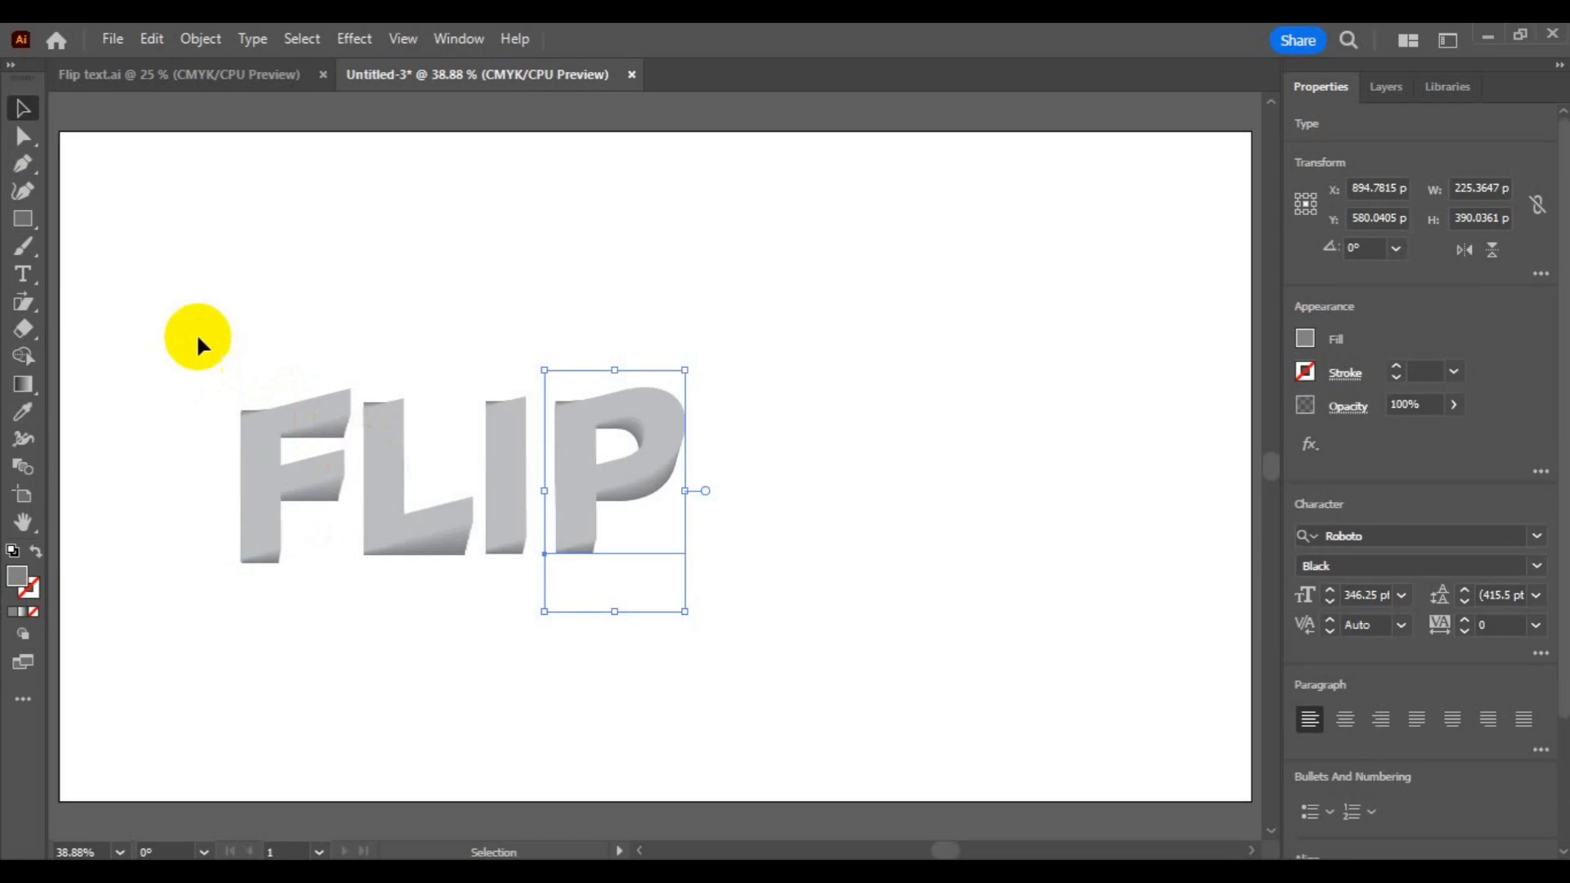
left_click_drag(198, 340, 754, 566)
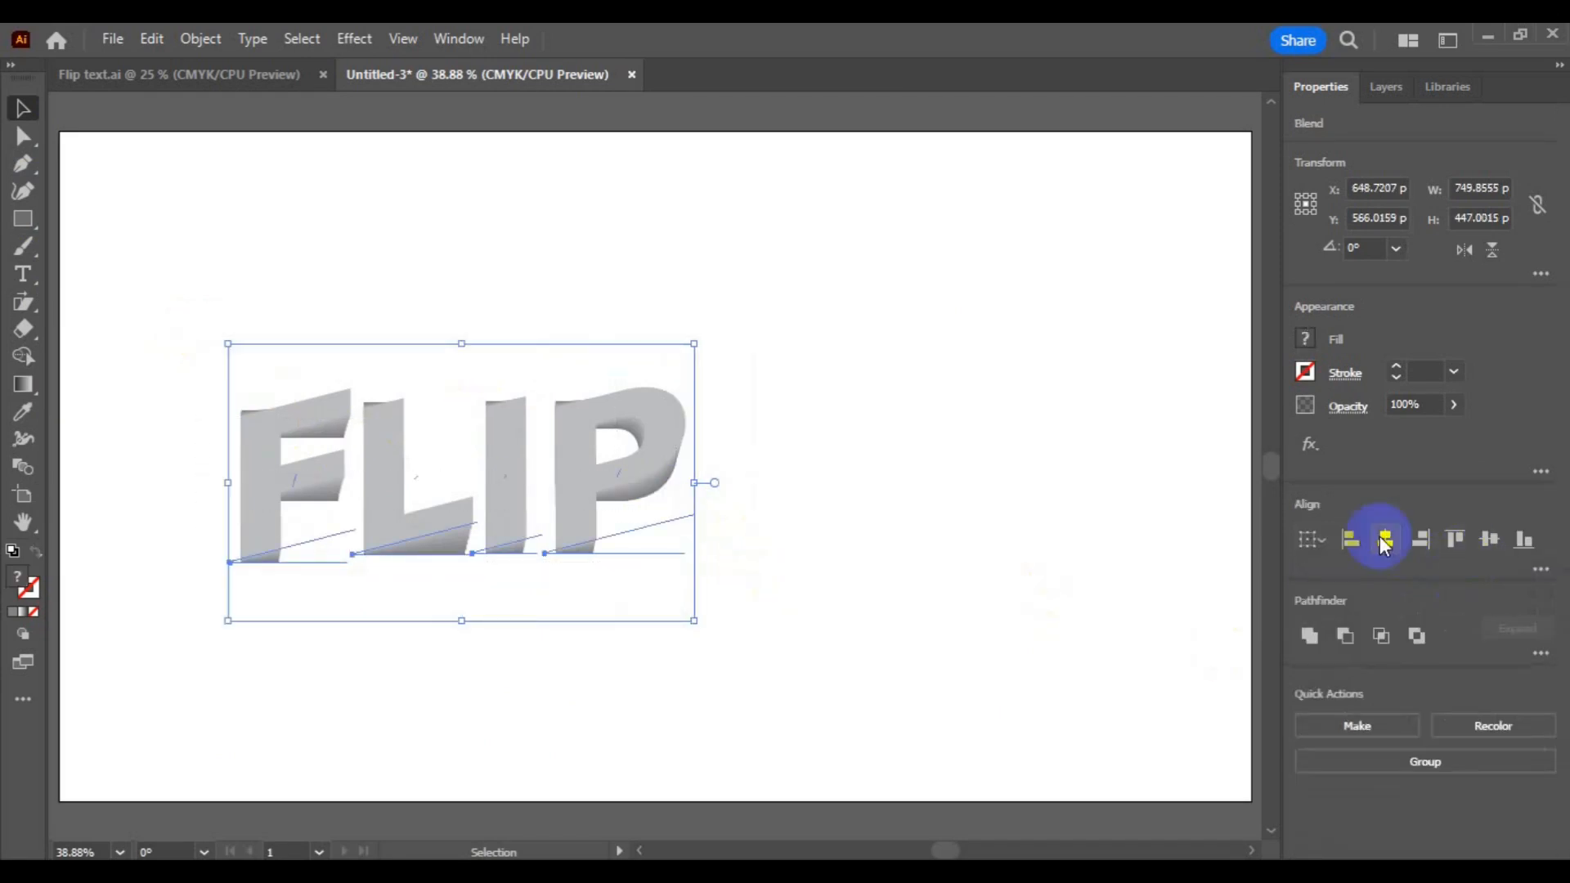
left_click(1522, 541)
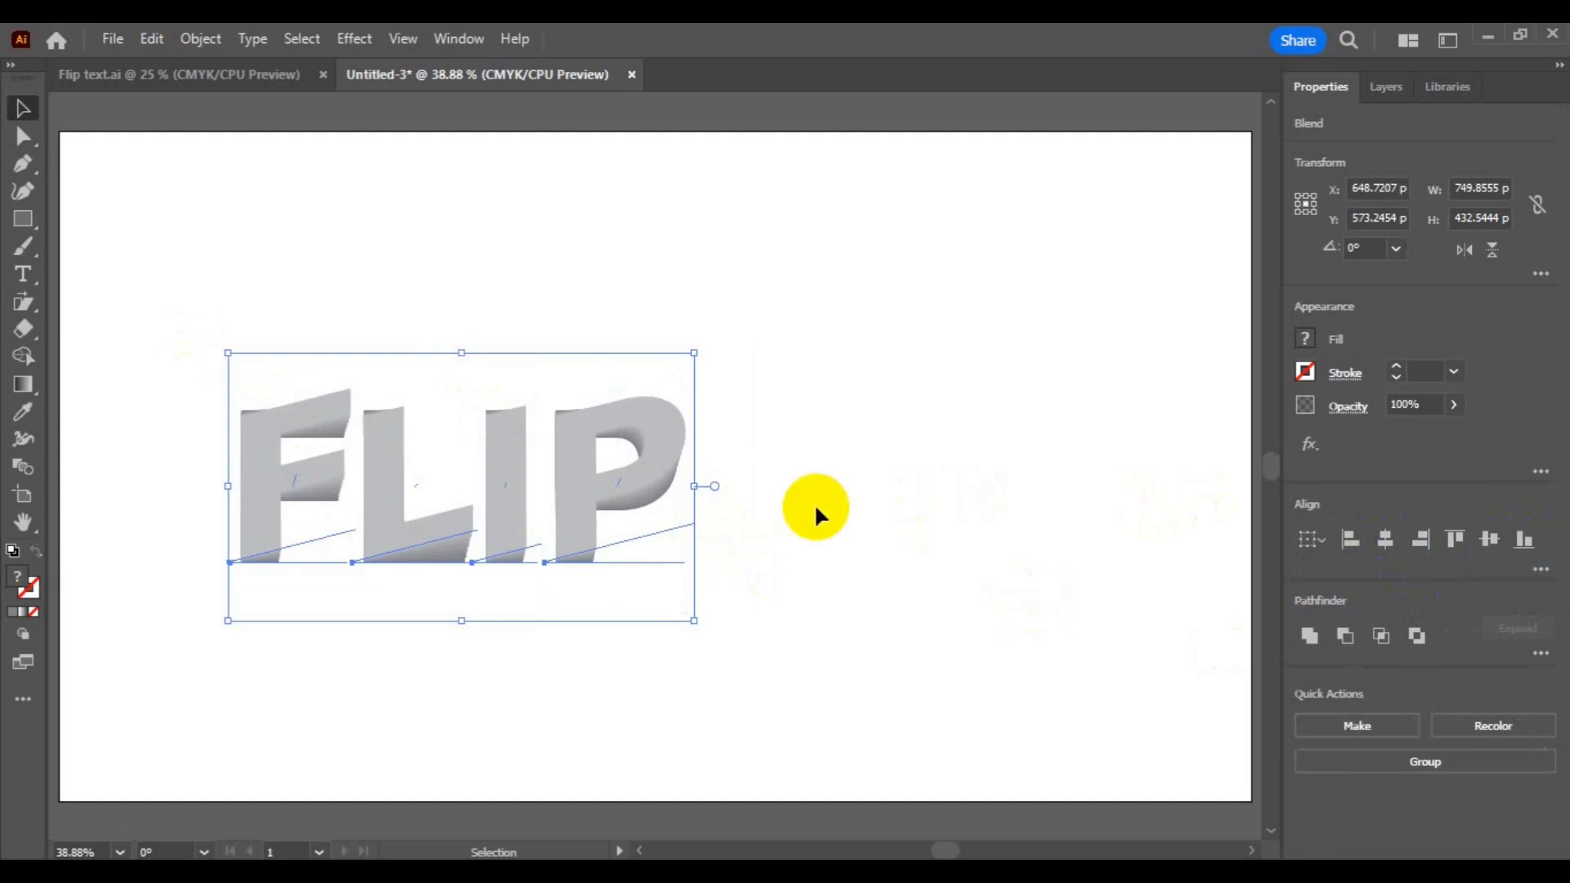
left_click(200, 41)
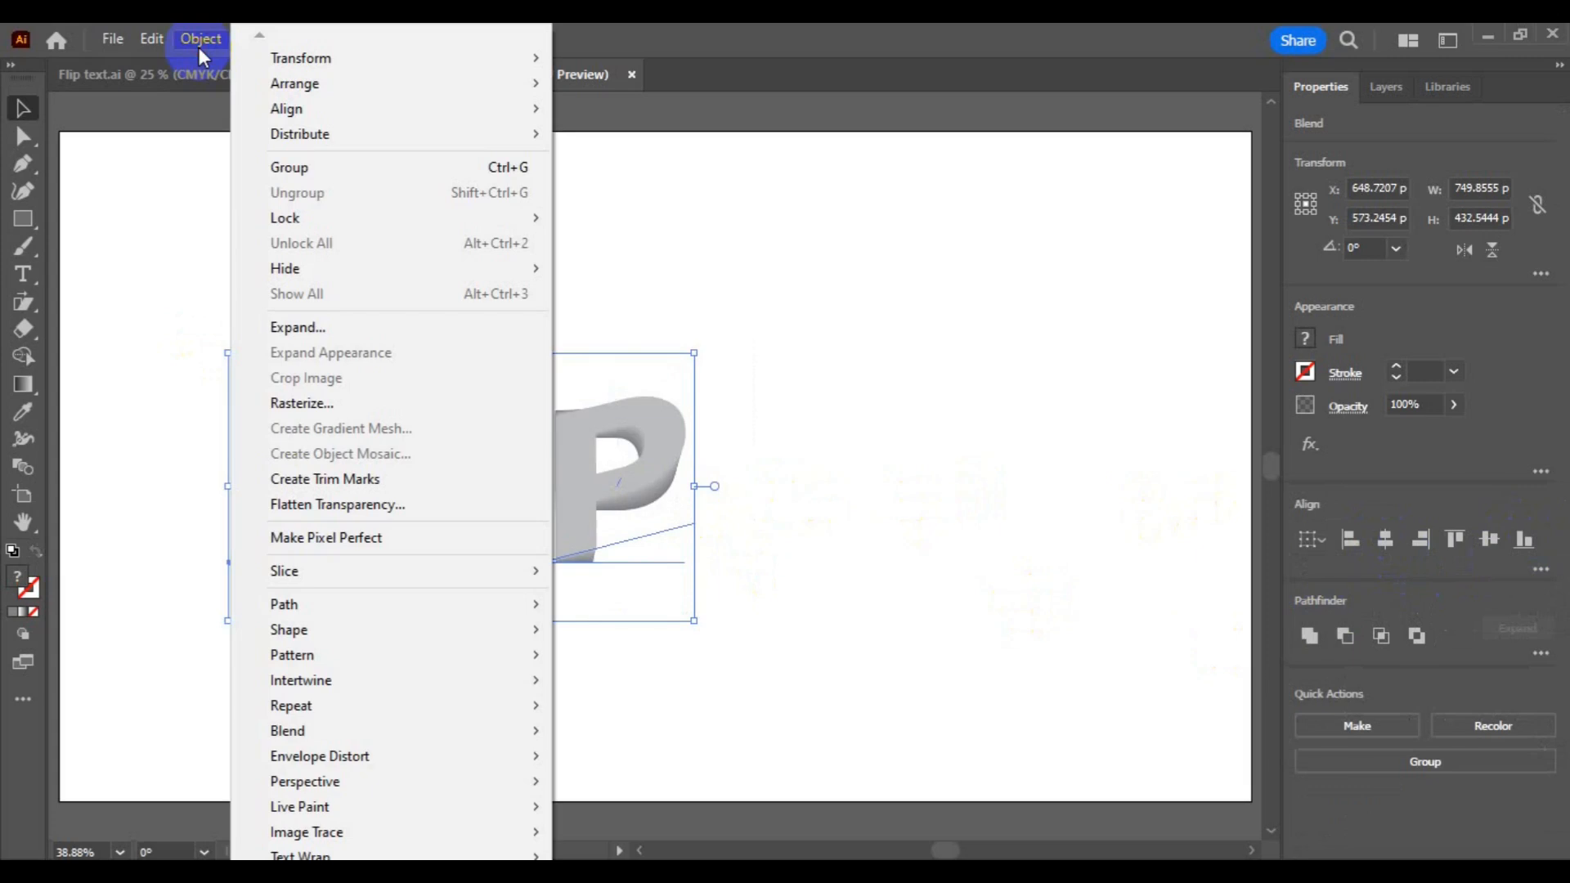
left_click(371, 168)
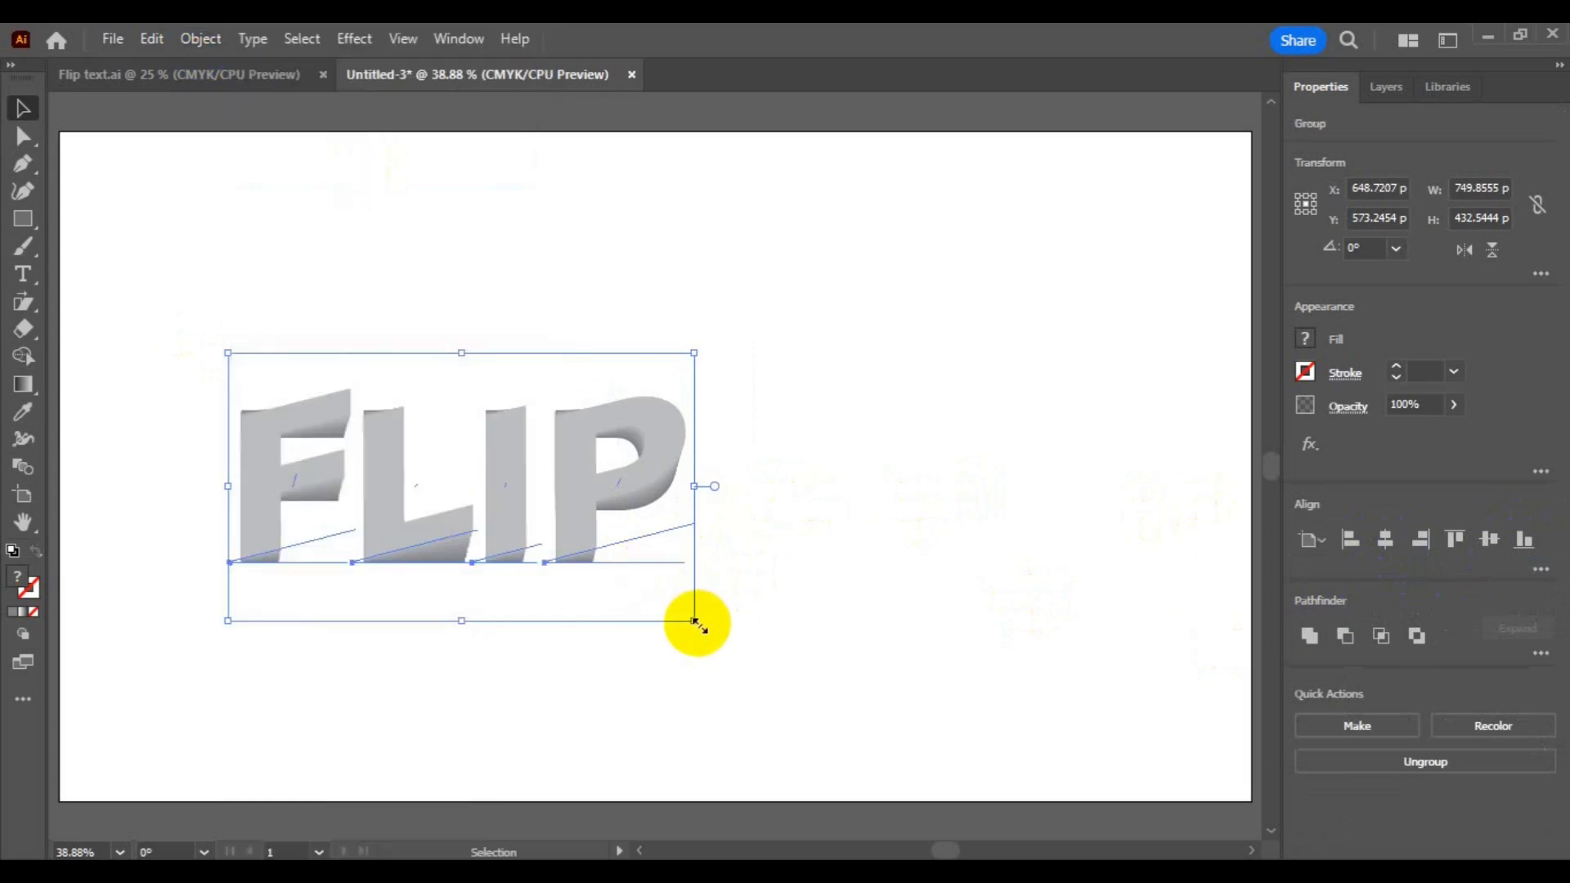
Enlarge the FLIP group proportionally to about 1352 px wide and center it horizontally and vertically on the artboard
left_click_drag(694, 619, 985, 730)
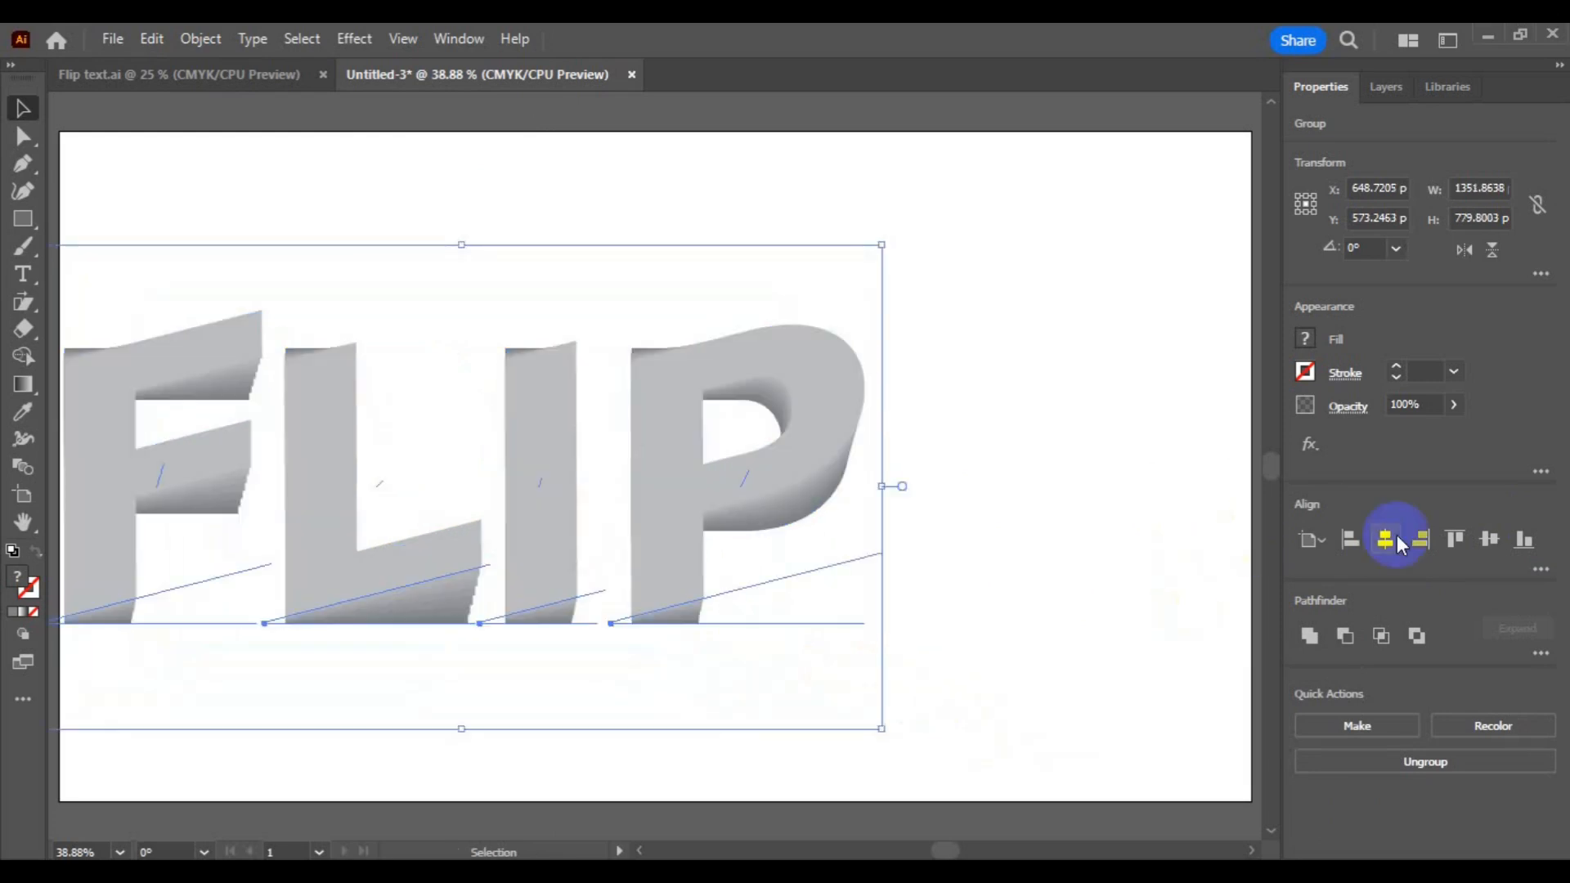
left_click(1491, 539)
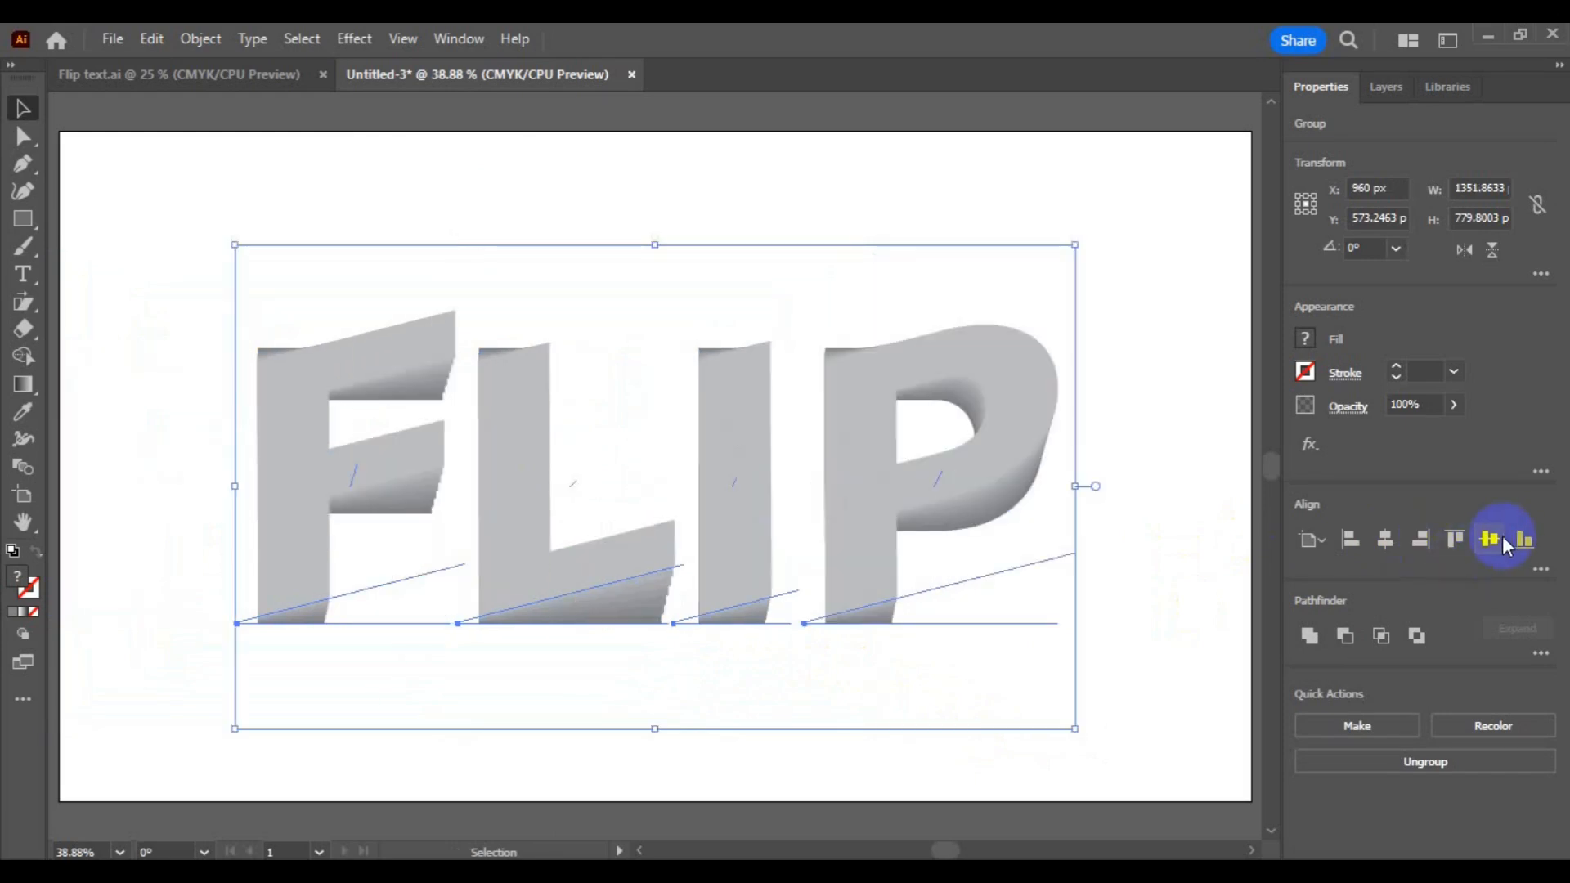
left_click(1501, 537)
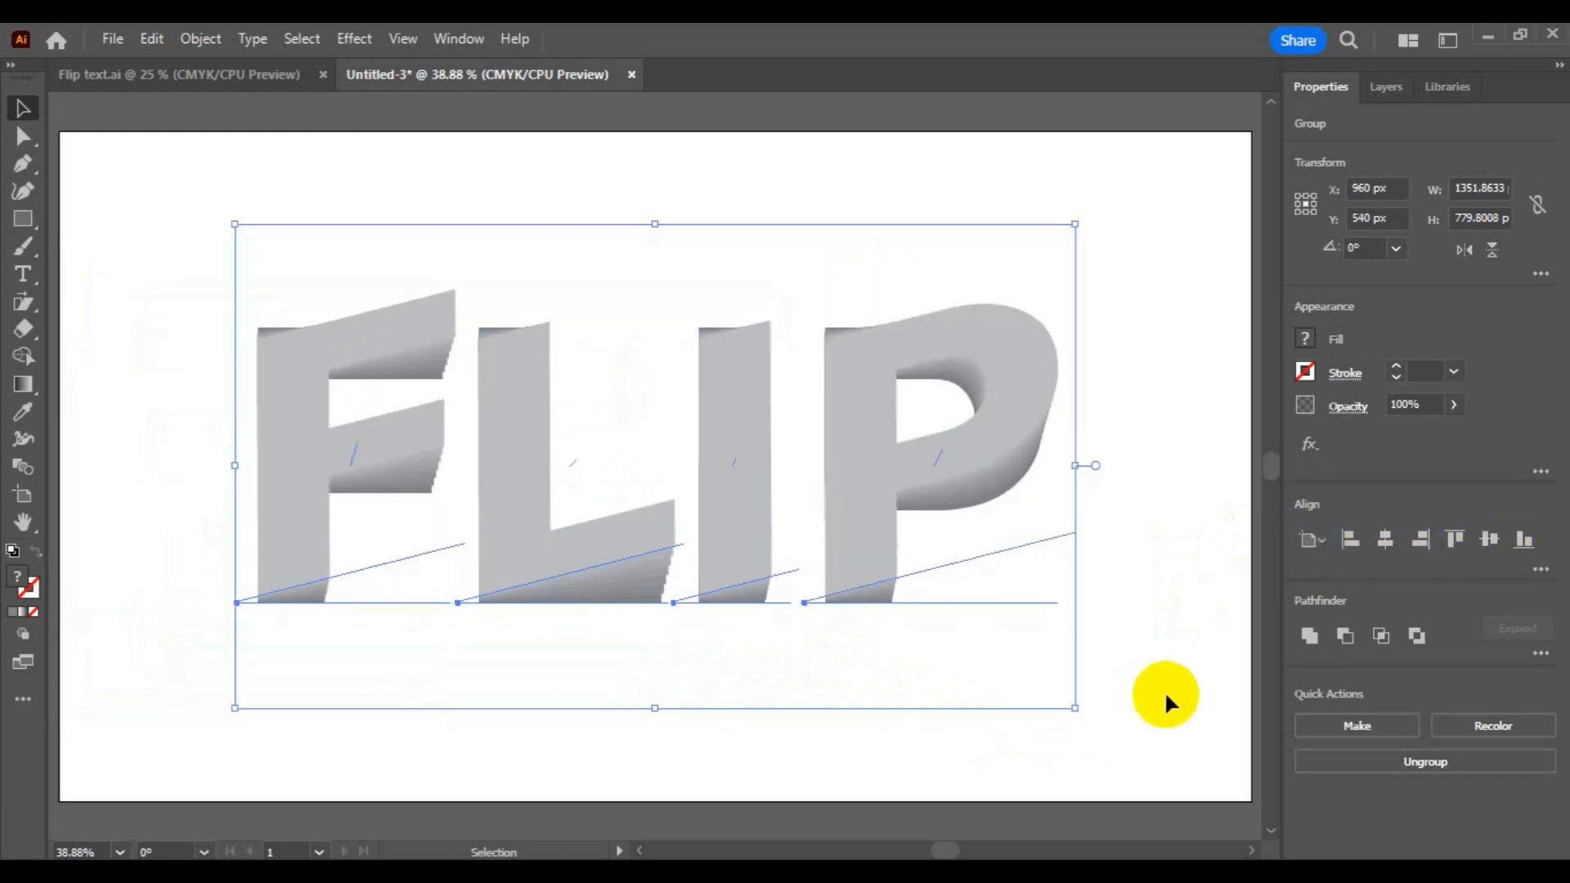
Scale the FLIP group up proportionally from its center to about 1477 px wide and deselect it
key("a")
key("ctrl+minus")
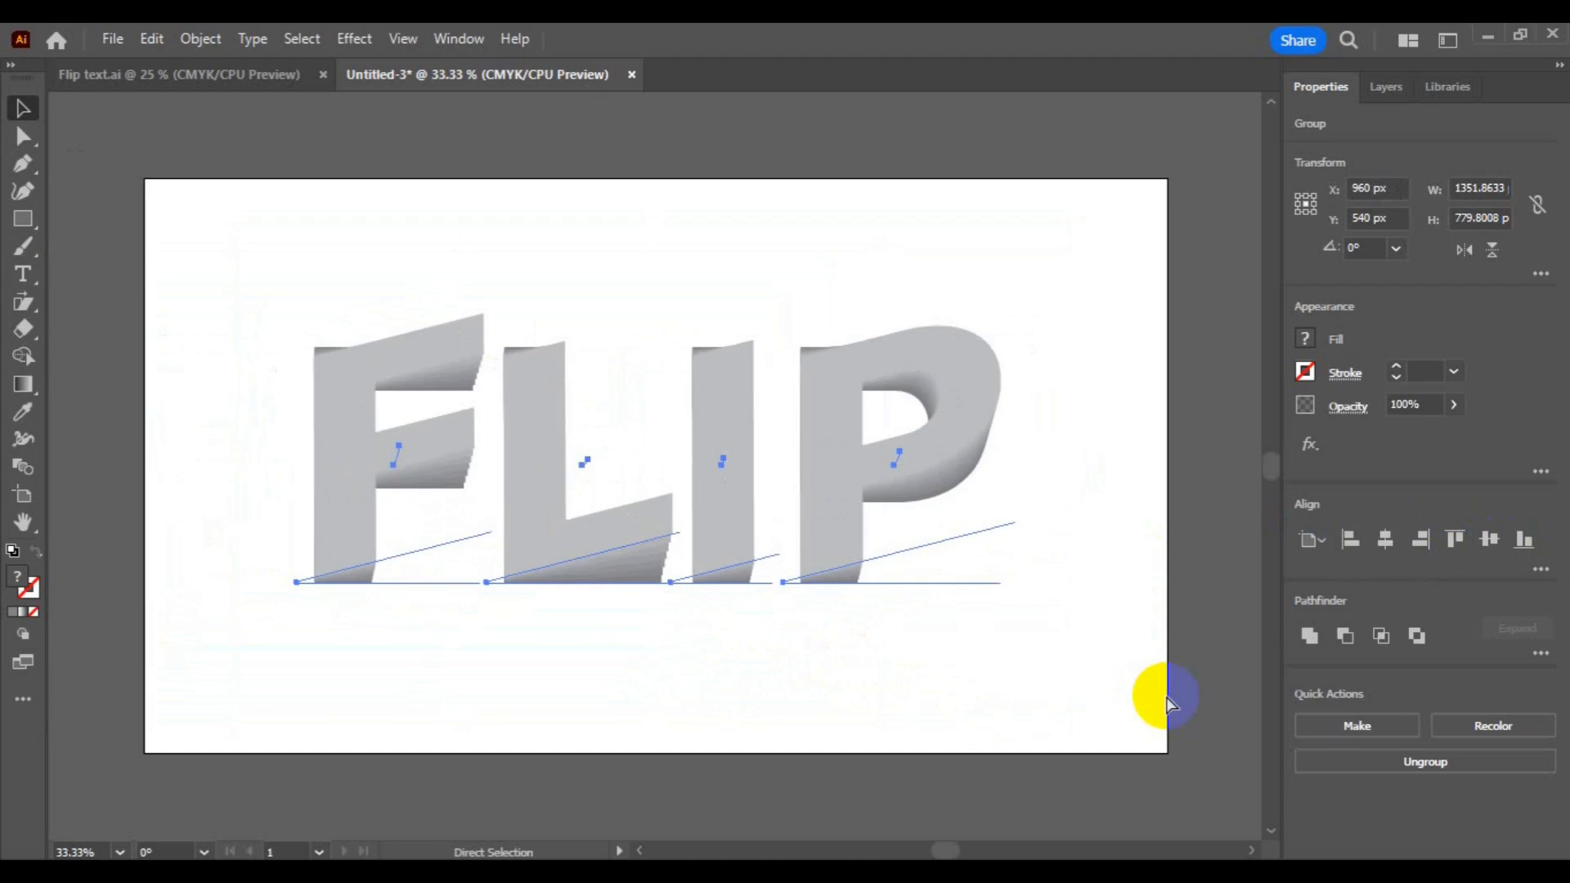
key("ctrl+minus")
key("v")
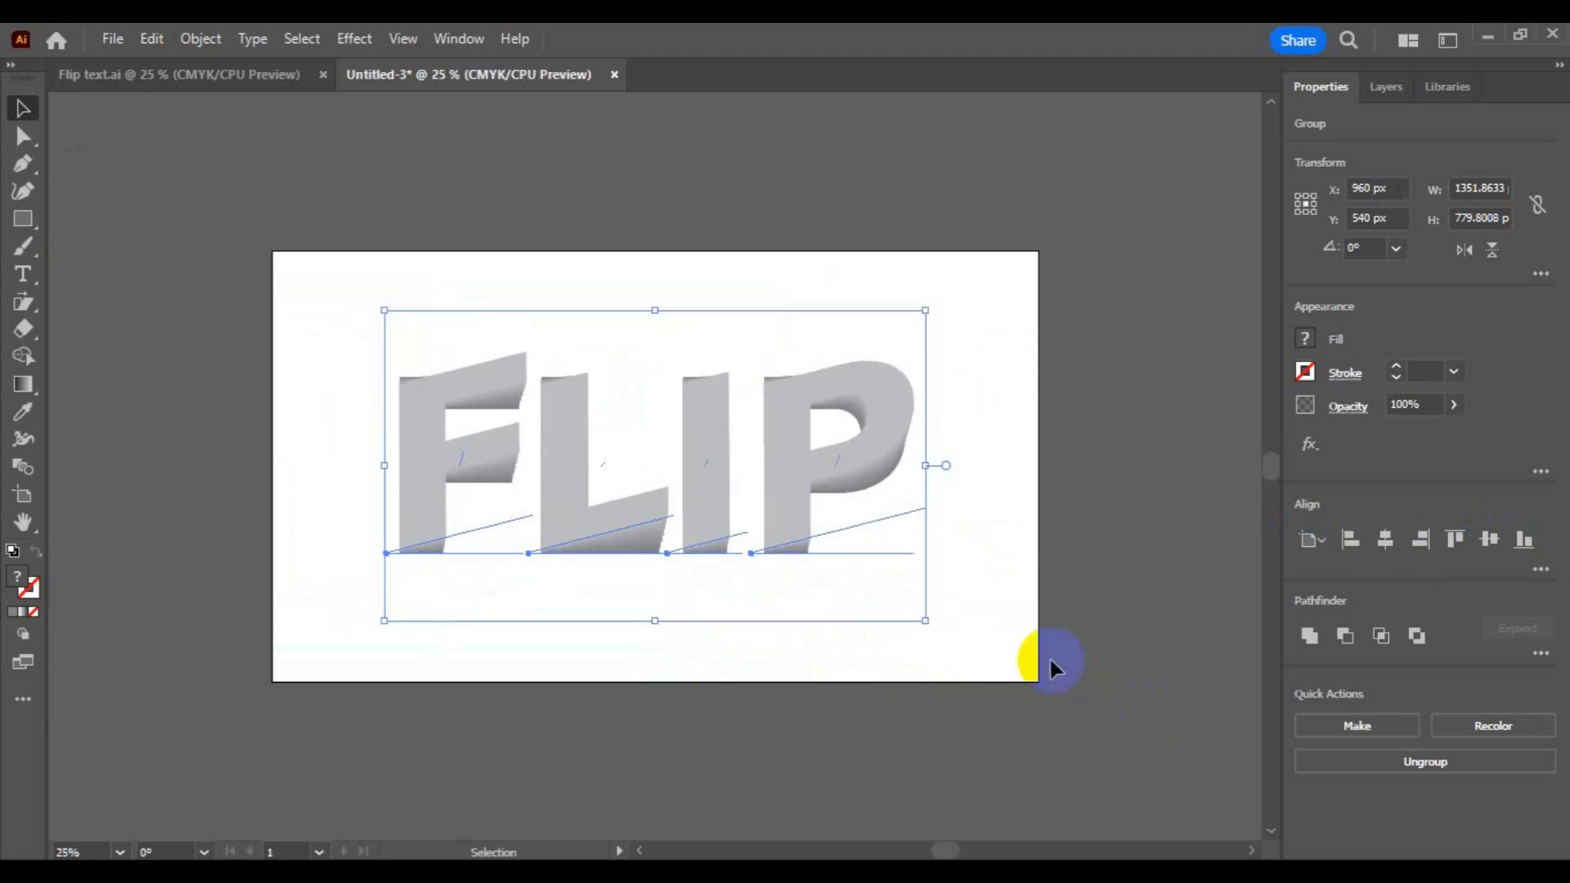
left_click_drag(931, 622, 959, 636)
left_click(1083, 517)
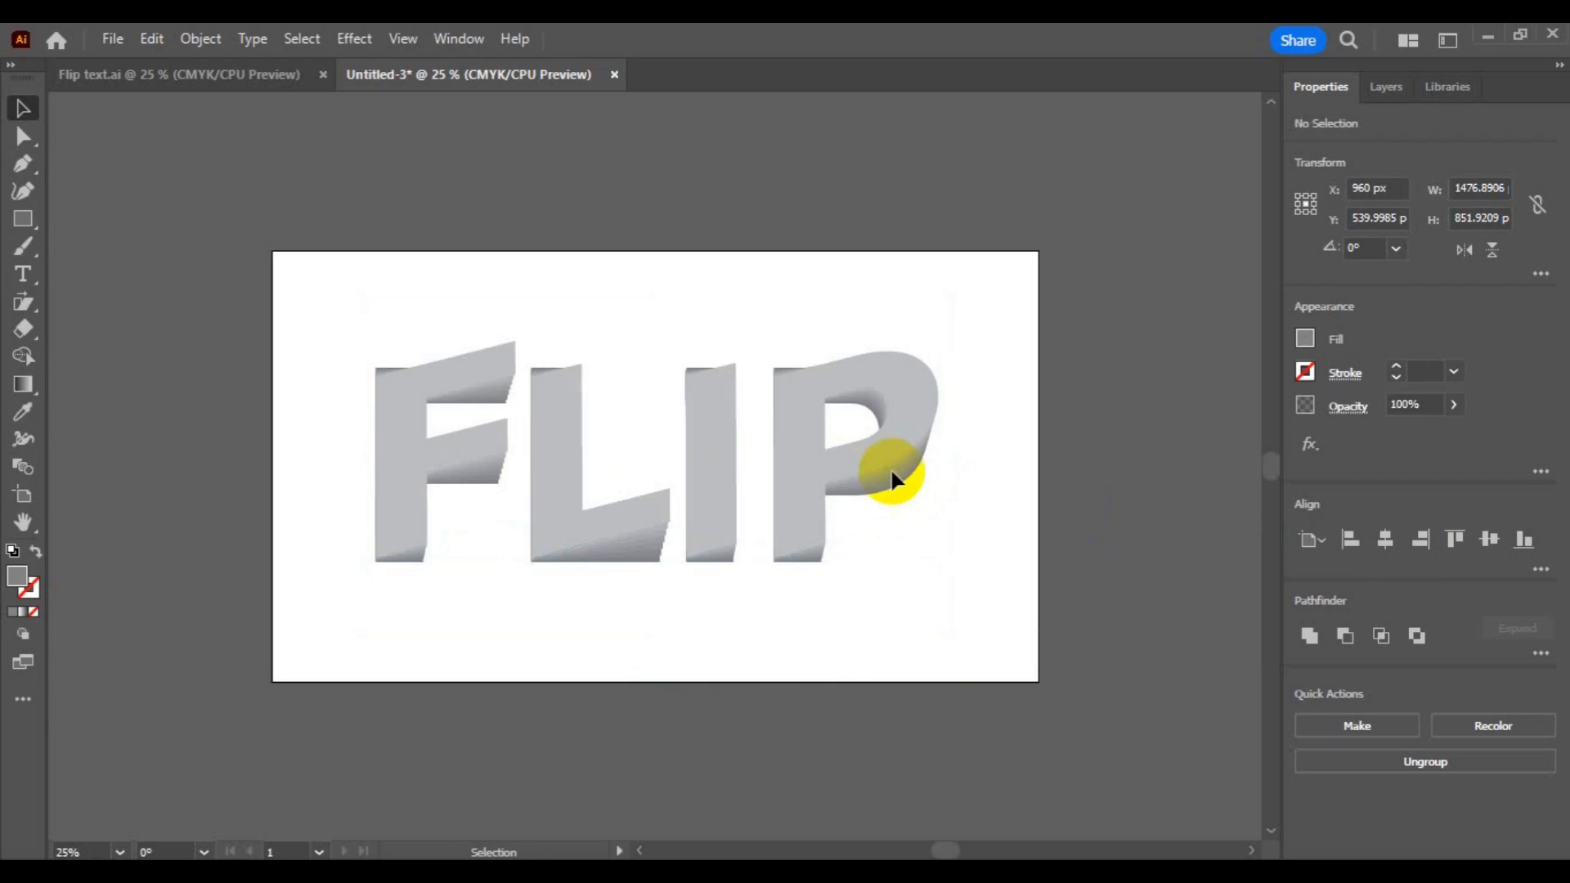
Draw a 1920 × 1080 px rectangle covering the whole artboard and send it to the back behind the letters
left_click(16, 221)
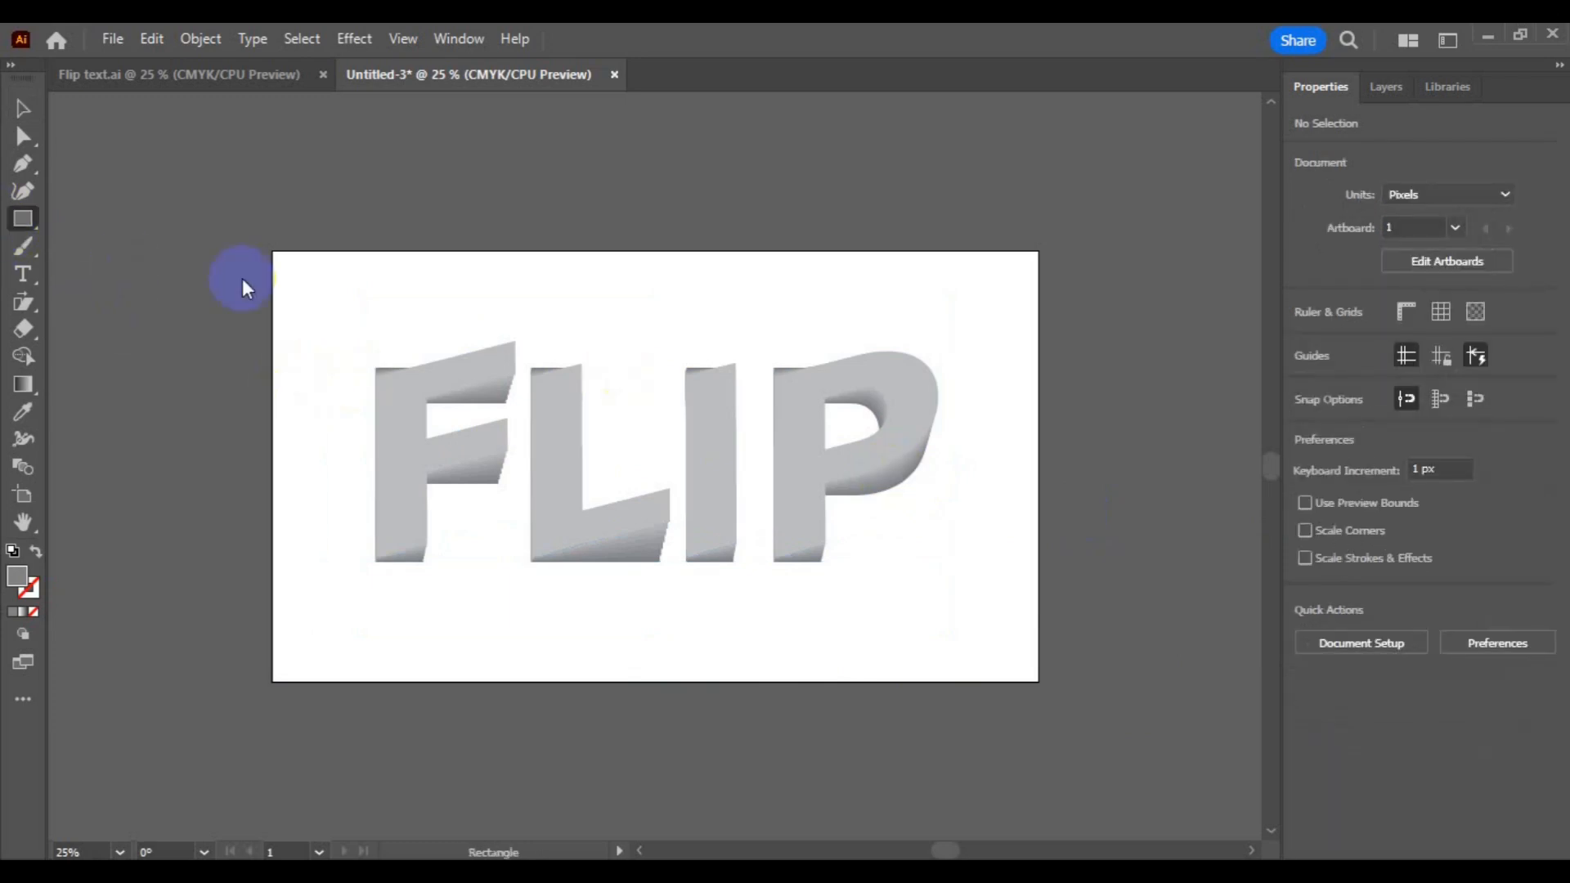
mouse_move(272, 250)
left_mouse_down()
mouse_move(687, 469)
mouse_move(1005, 690)
mouse_move(1042, 681)
left_mouse_up()
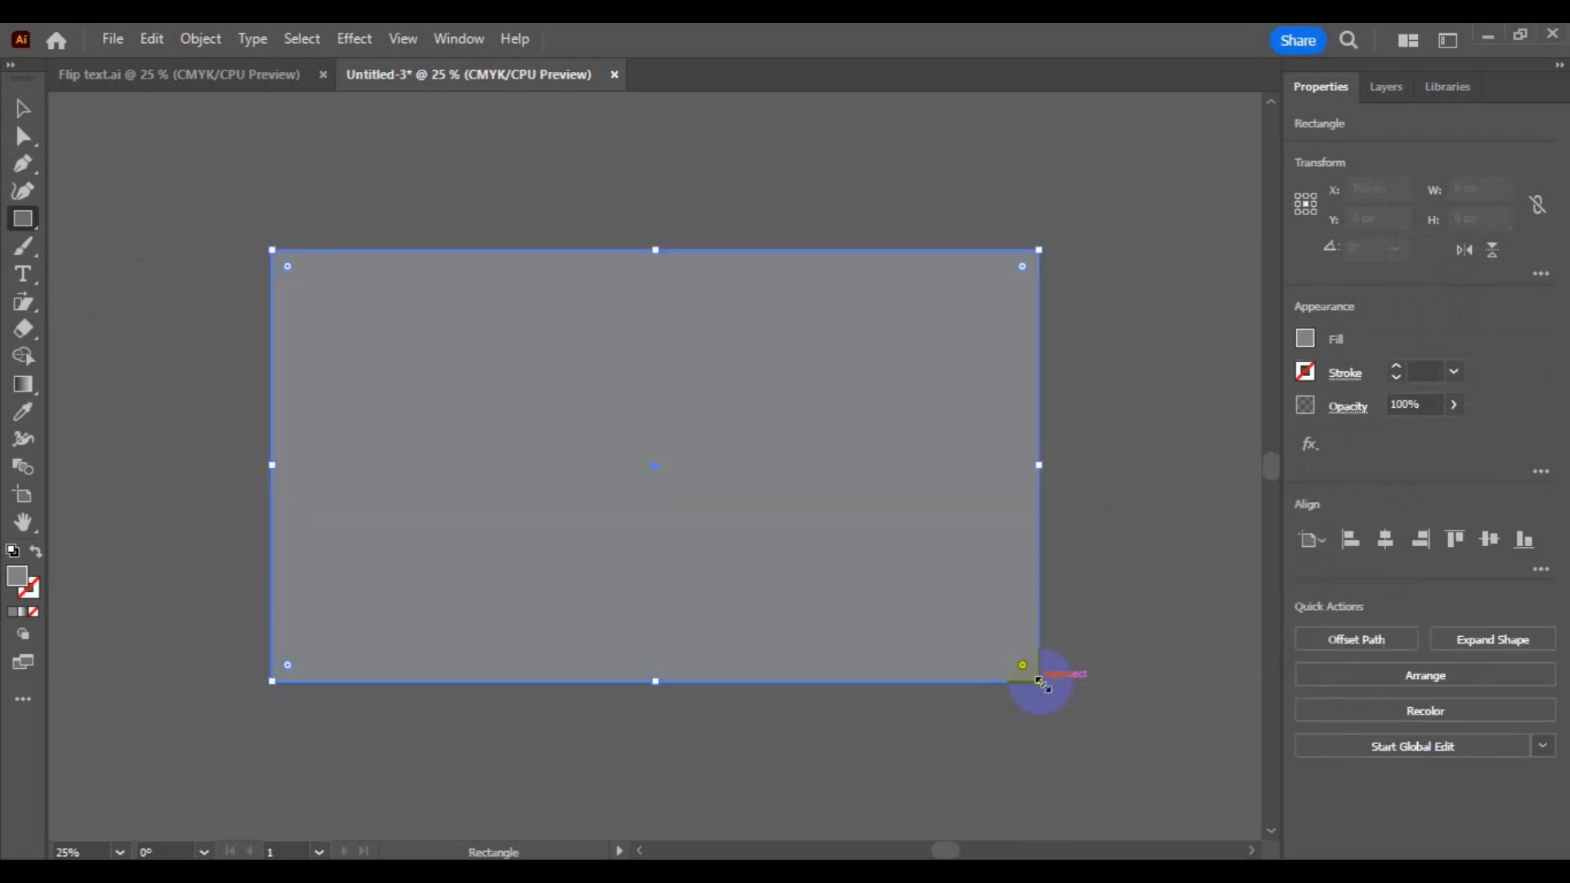
right_click(747, 564)
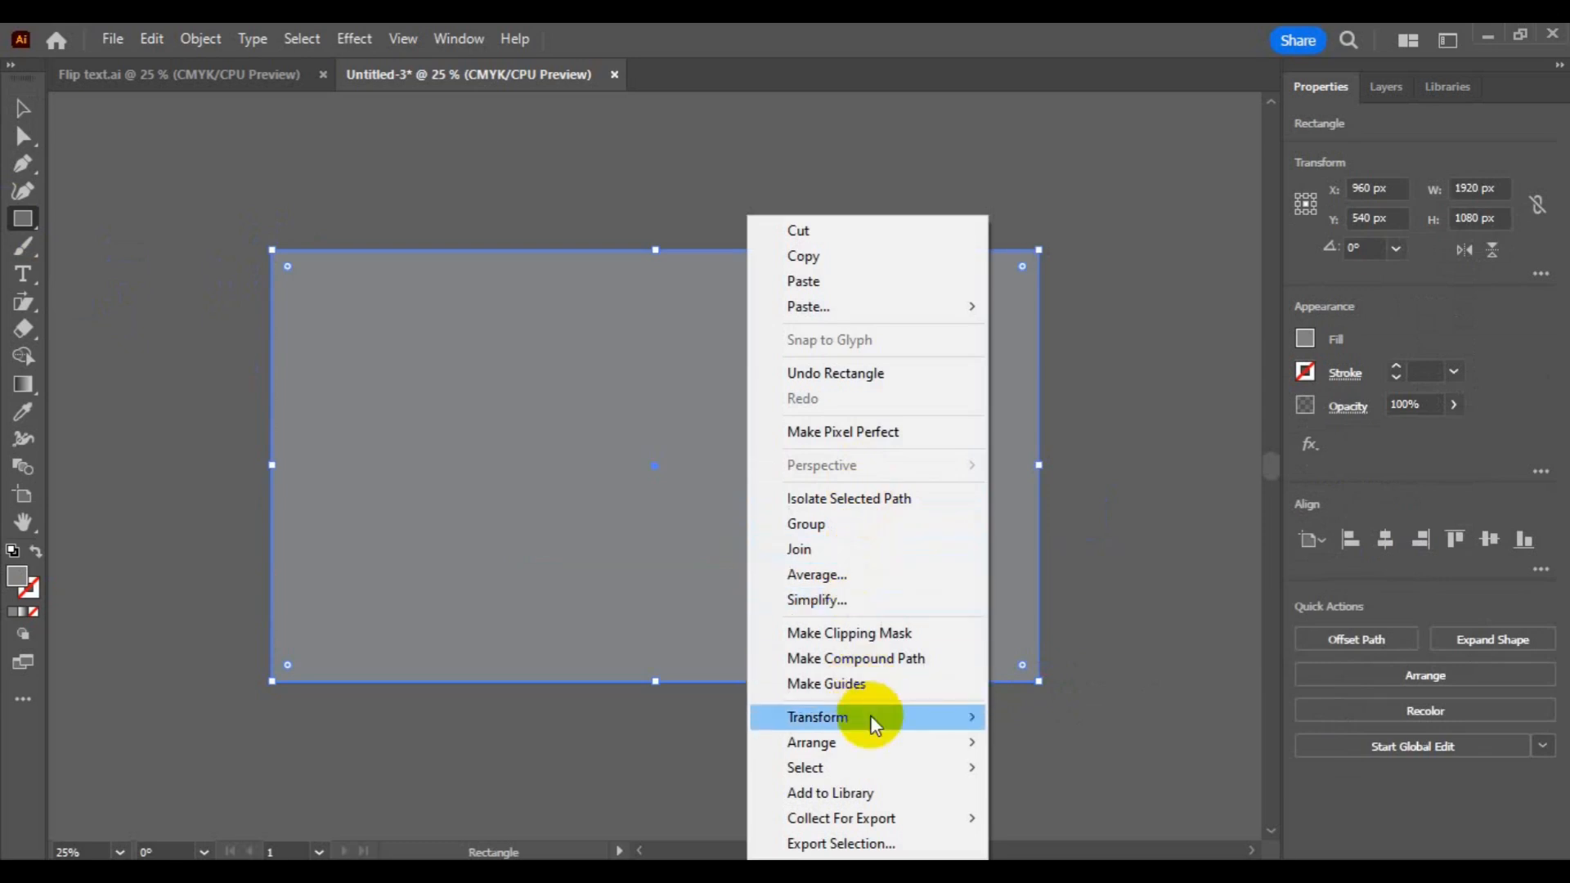
mouse_move(870, 742)
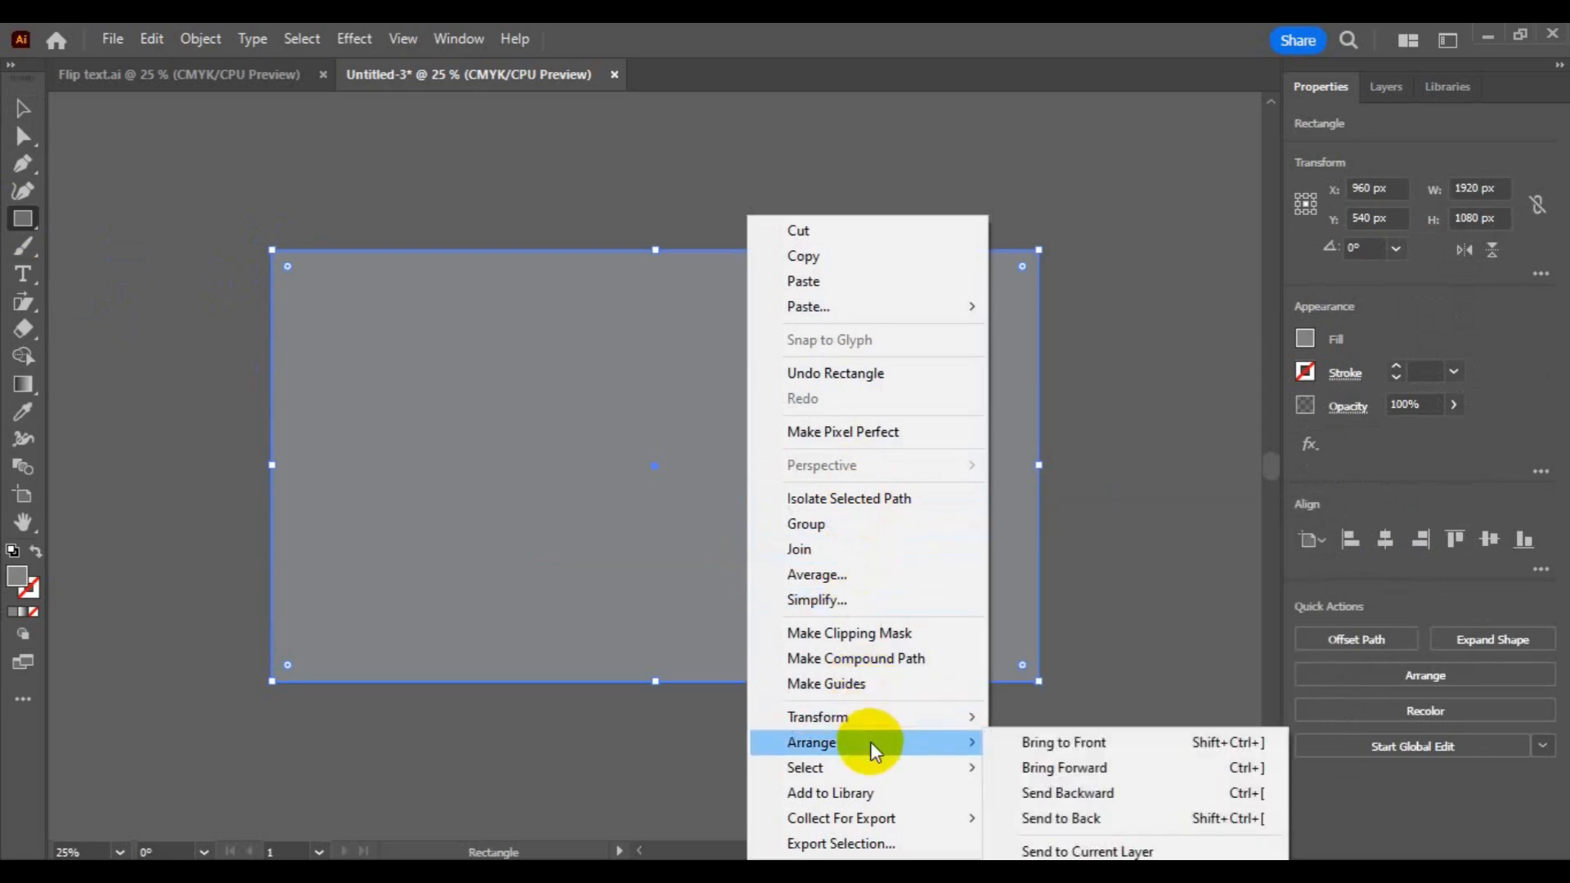
left_click(1042, 813)
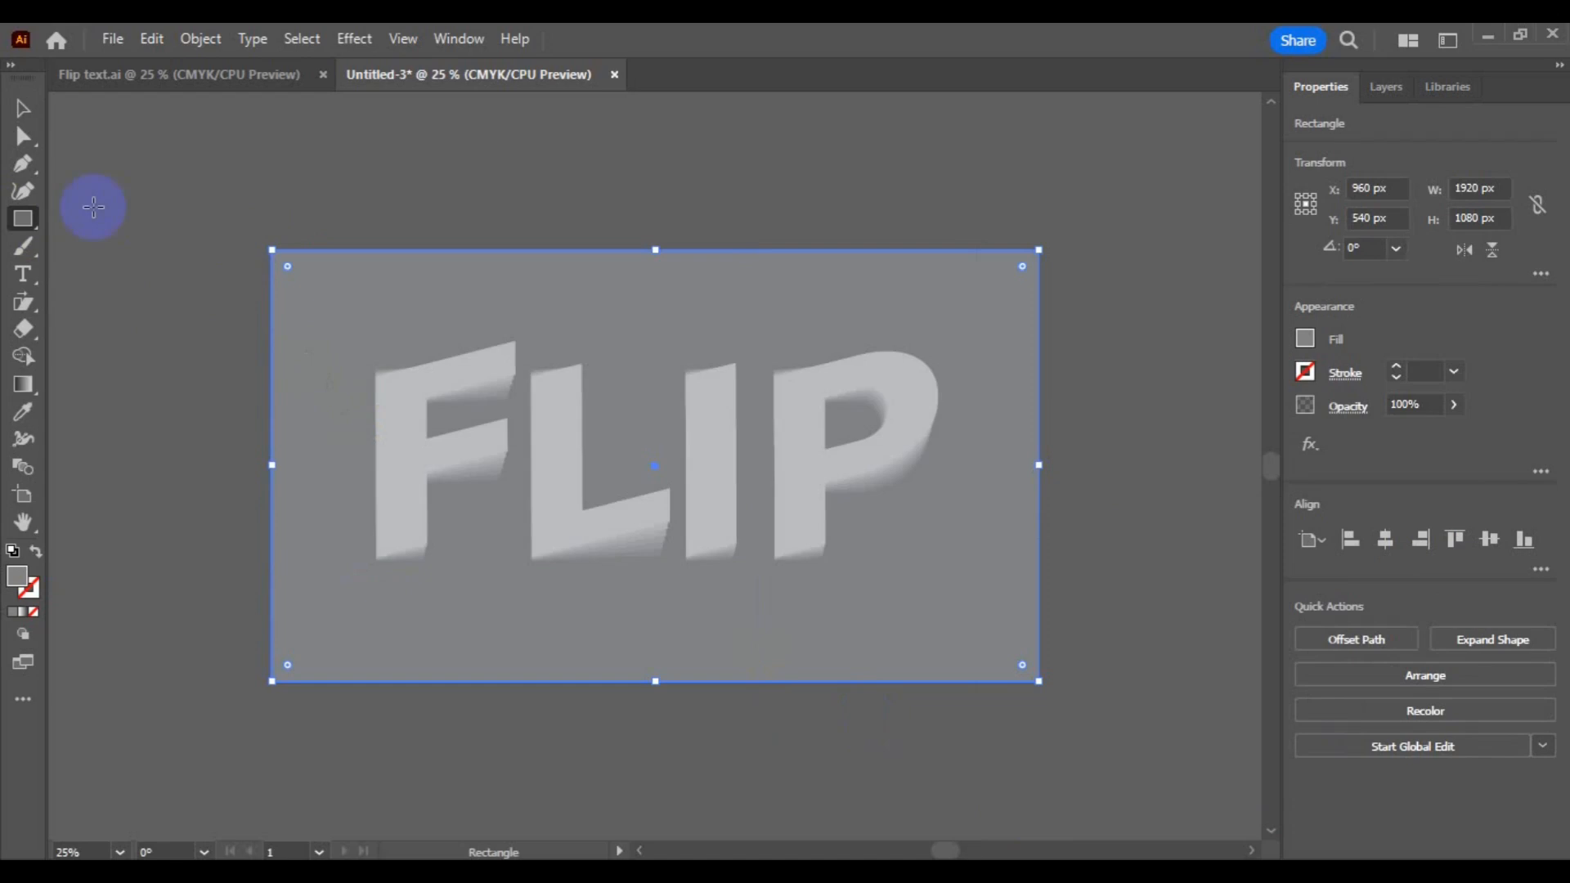
Fill the background rectangle with a light gray swatch slightly lighter than the letters and deselect it
left_click(23, 107)
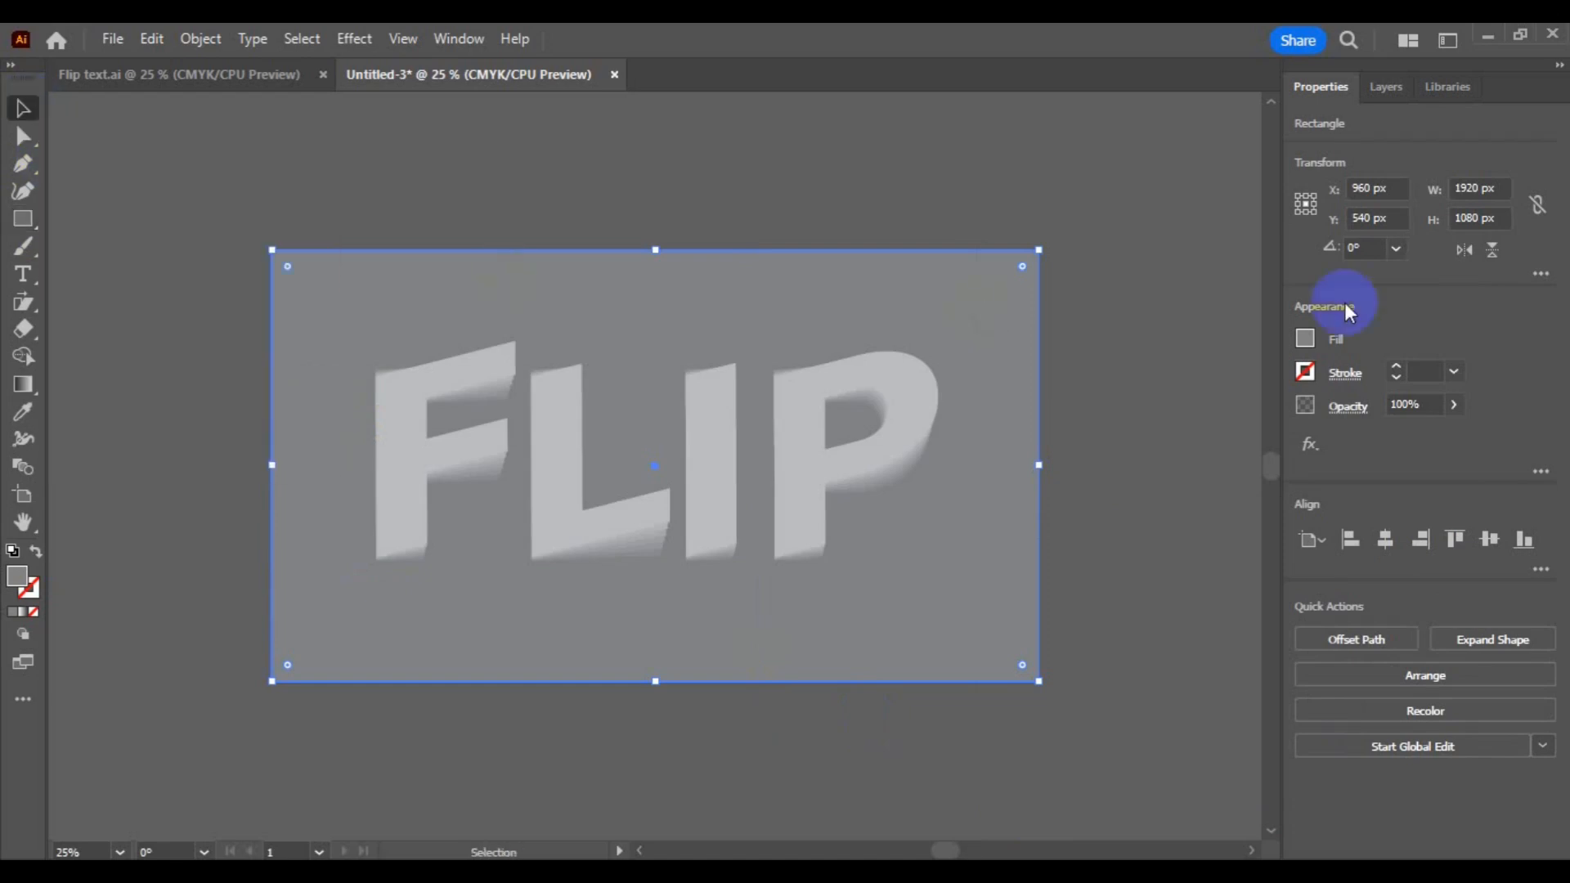
left_click(1307, 337)
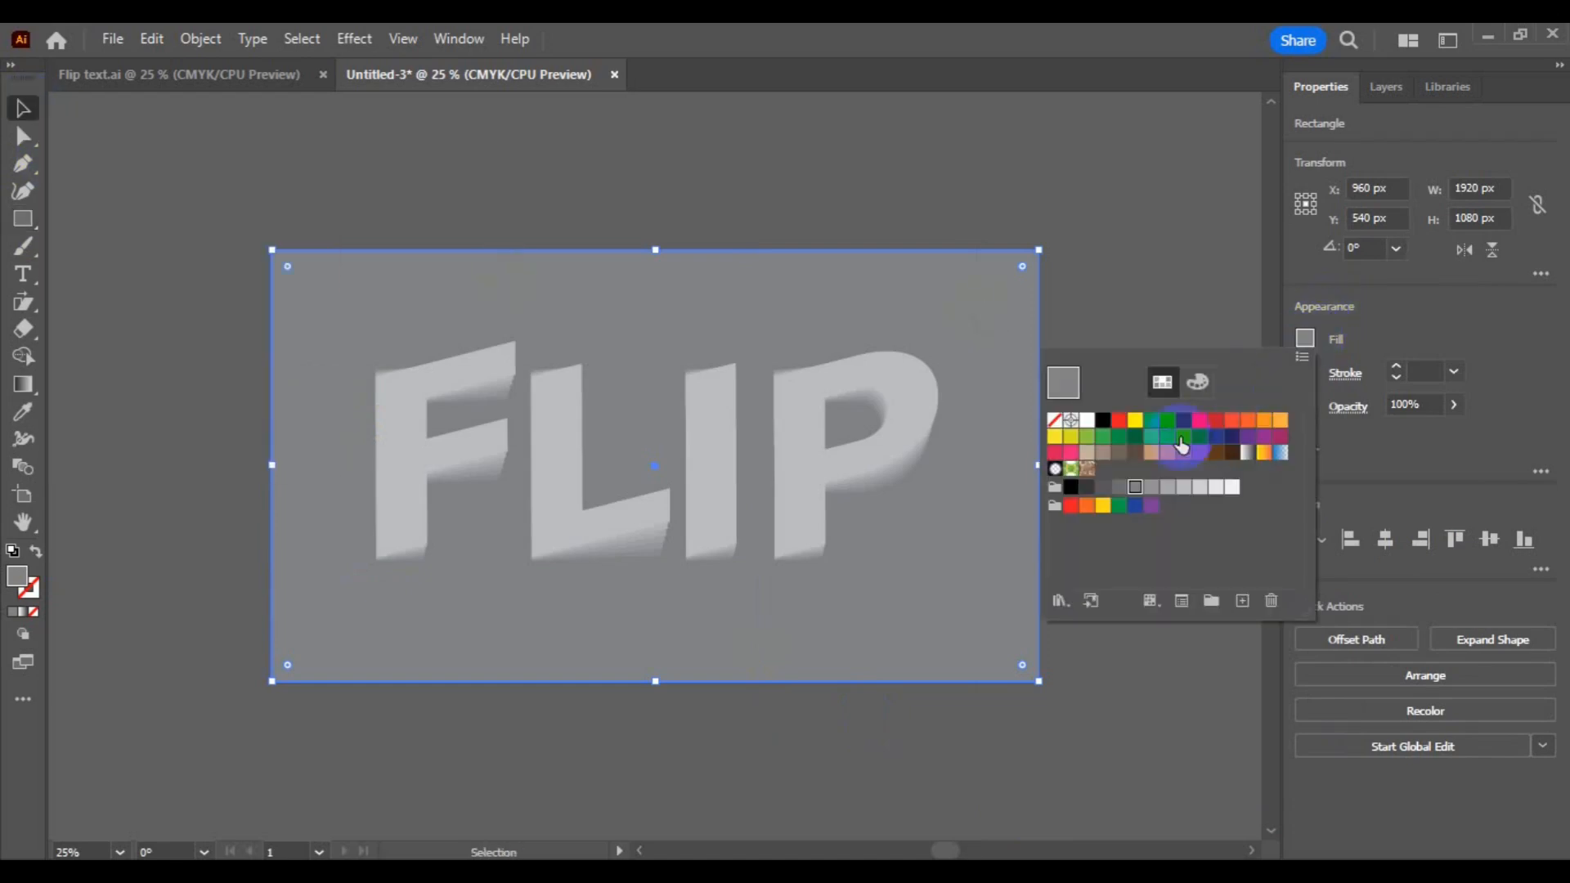
left_click(1170, 489)
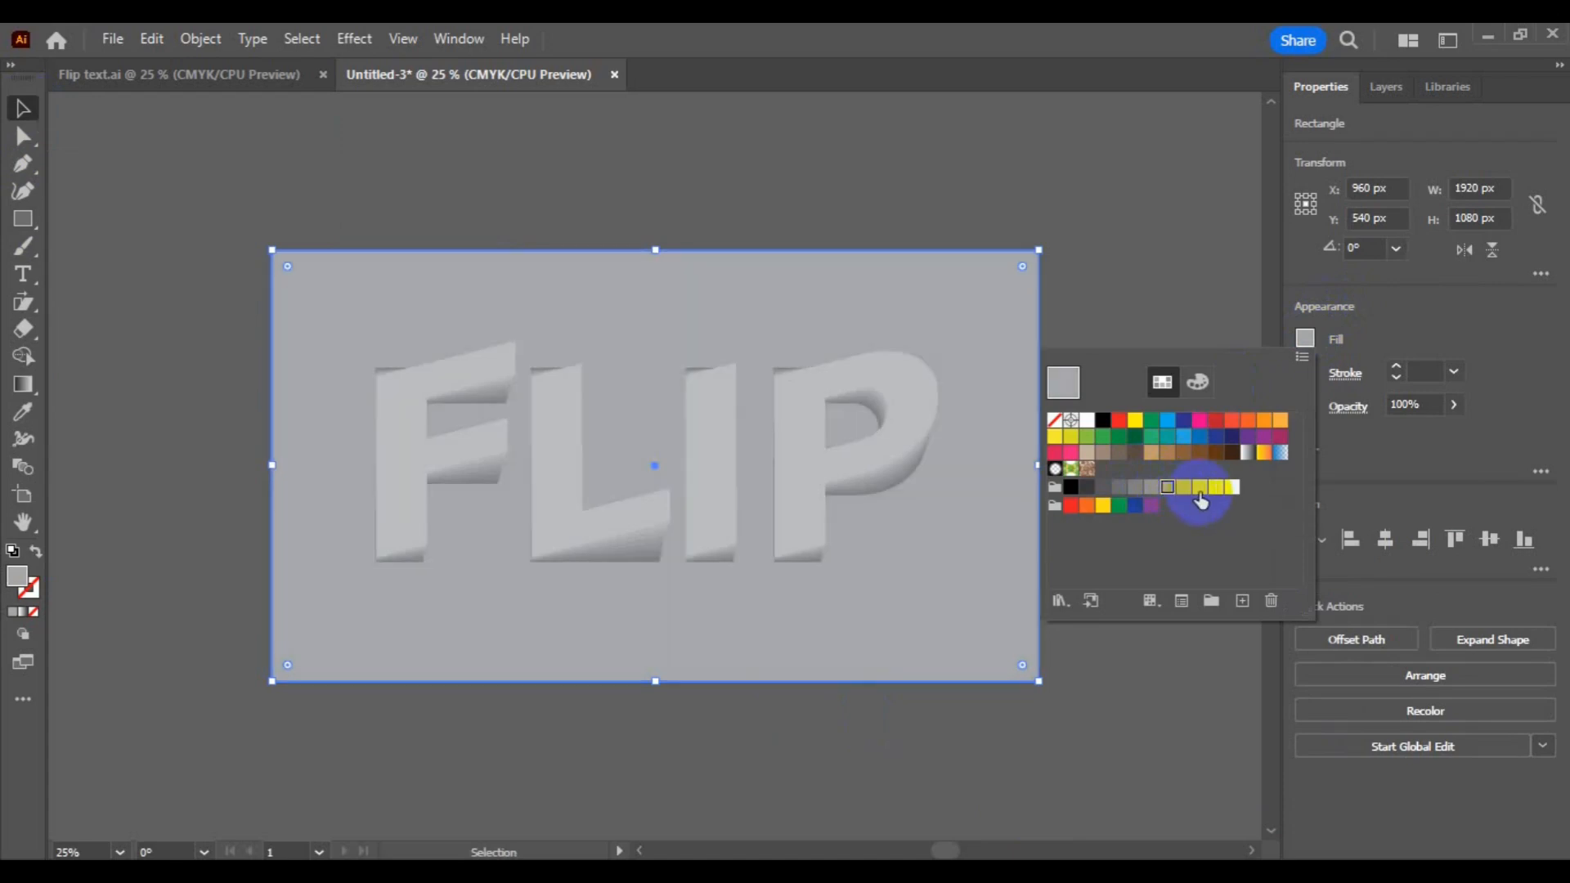
left_click(1199, 488)
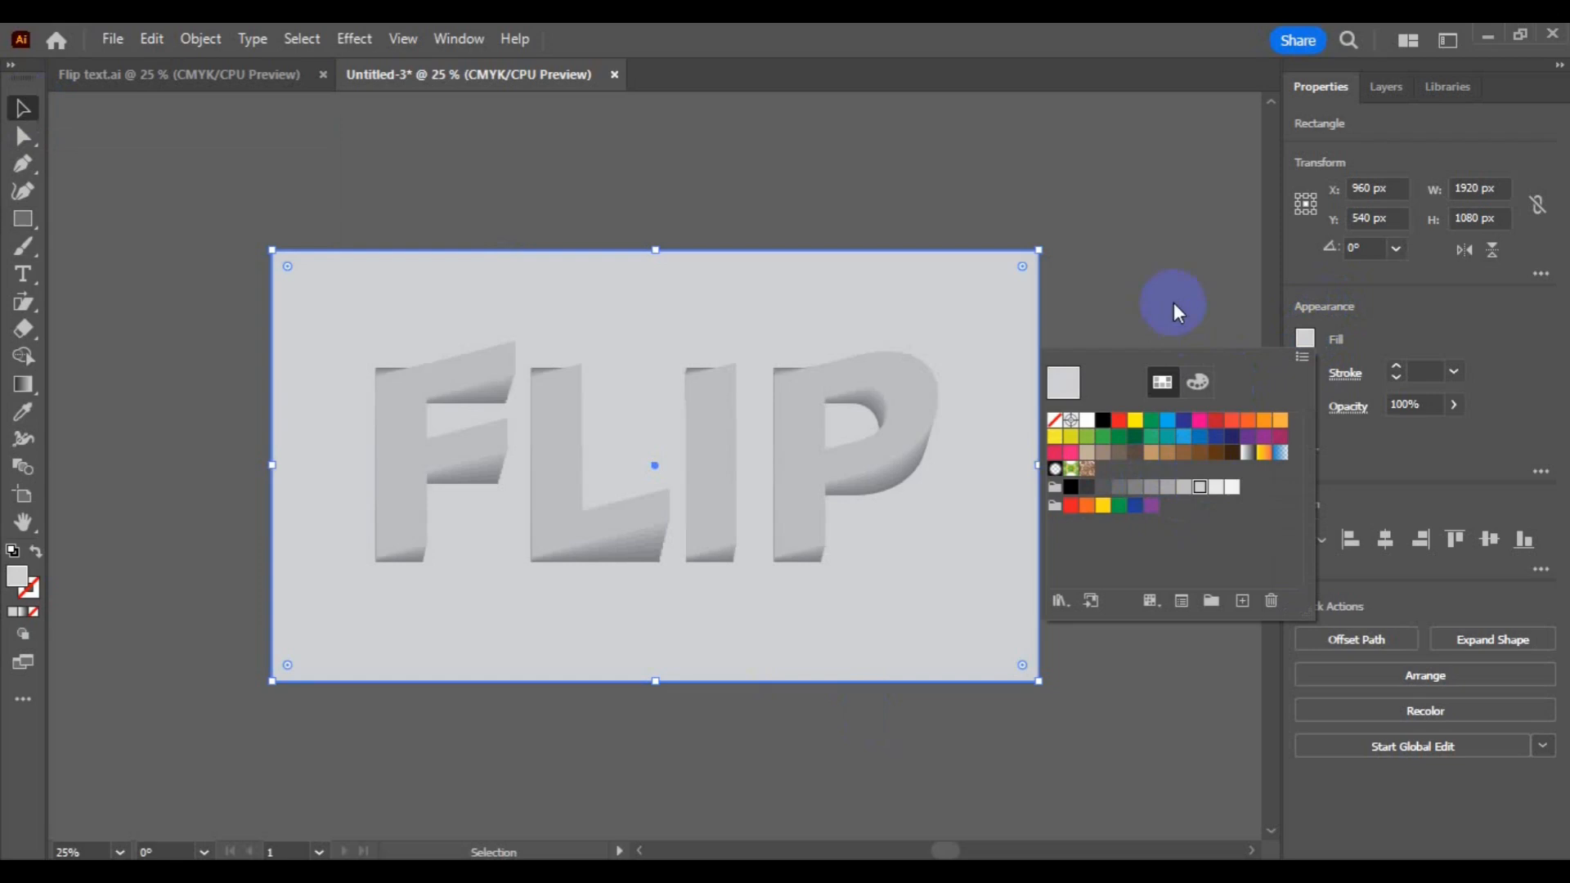
left_click(1143, 288)
left_click(1080, 712)
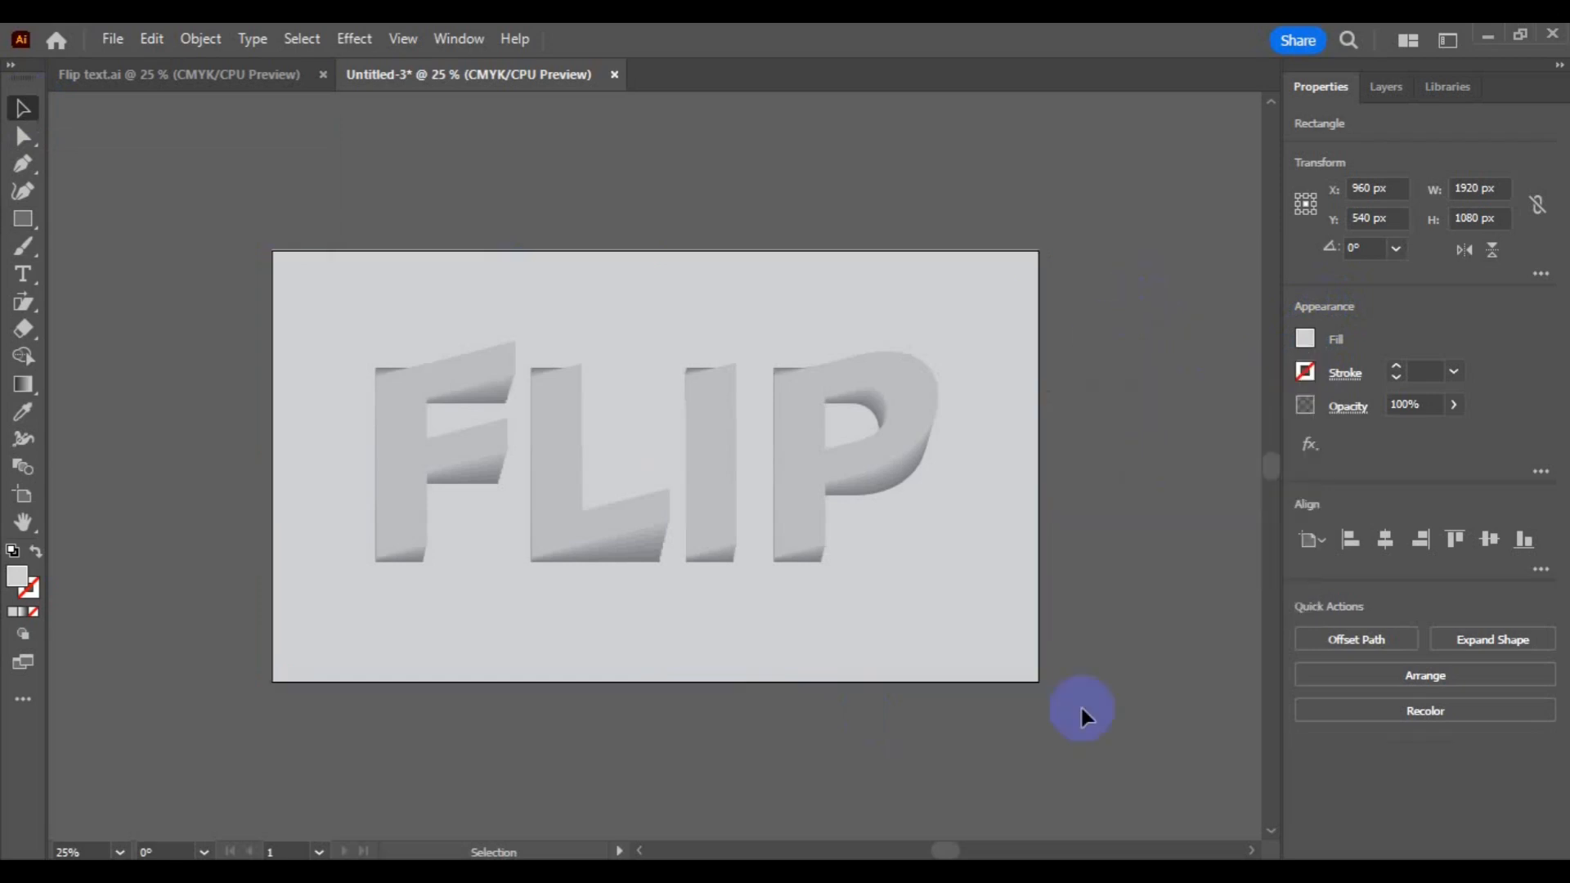